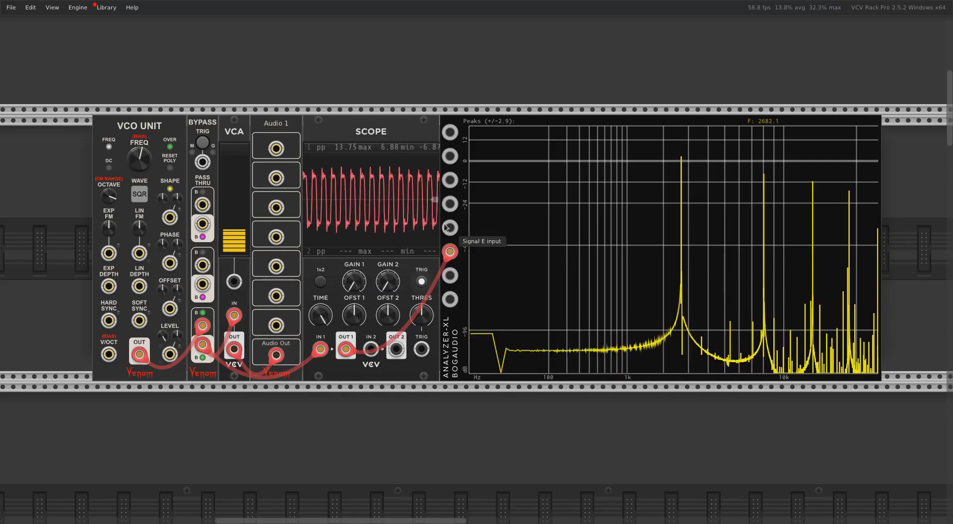
Switch the spectrum analyzer's amplitude plot to decibels to -60dB and restore it to decibels to -120dB
right_click(461, 137)
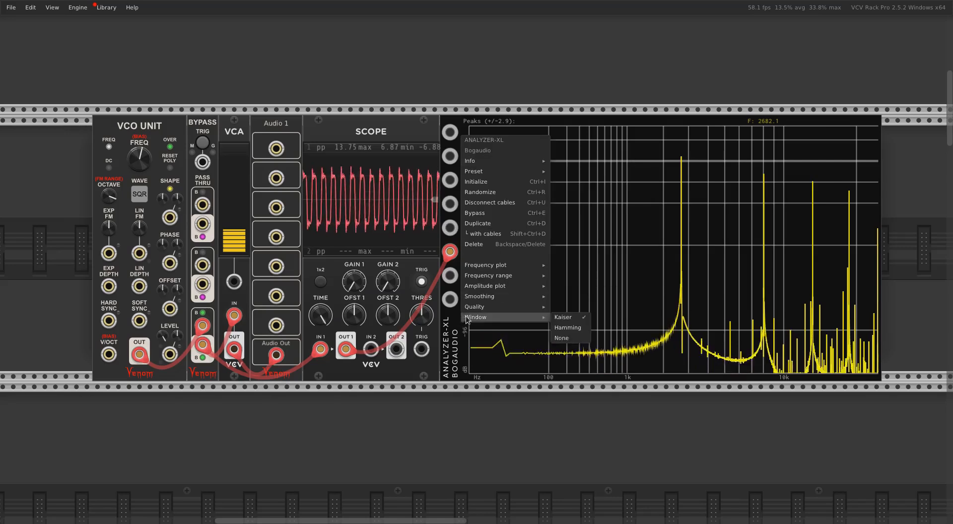
mouse_move(489, 294)
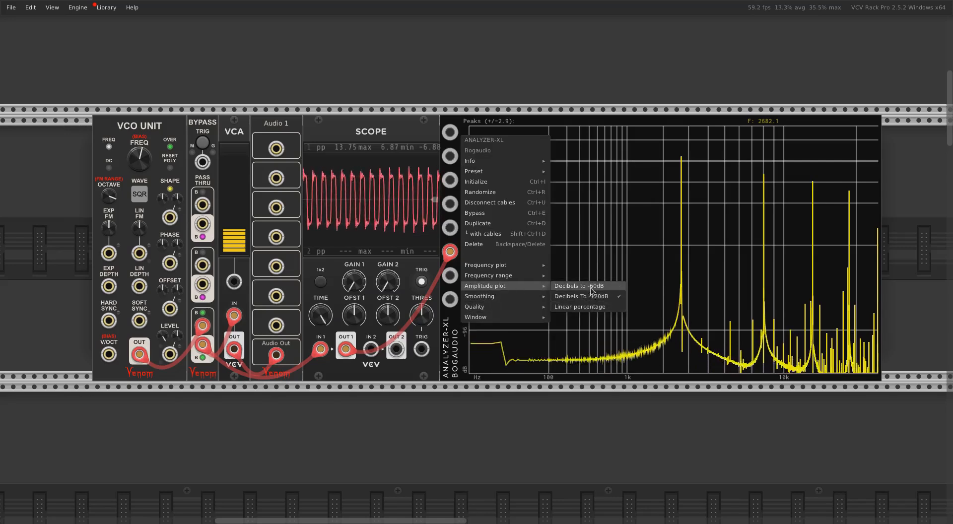
left_click(591, 287)
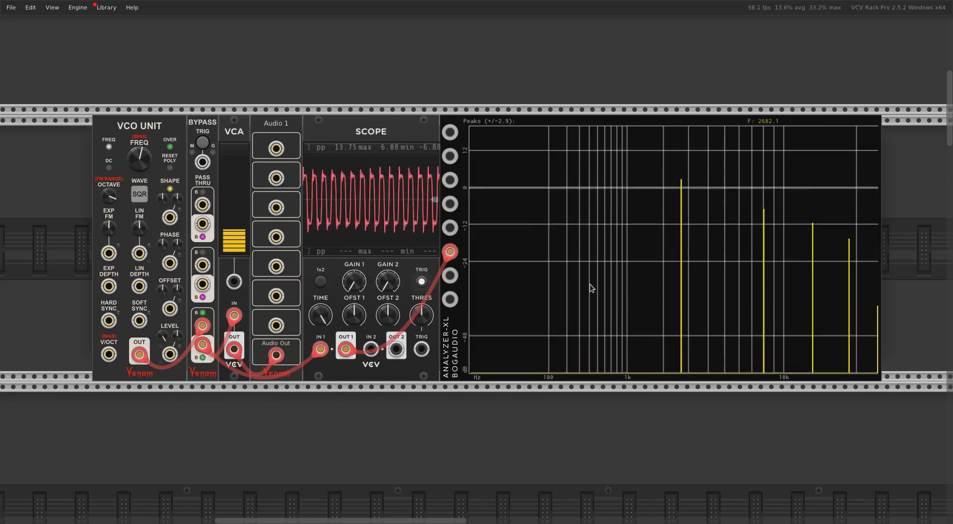
right_click(464, 129)
mouse_move(480, 282)
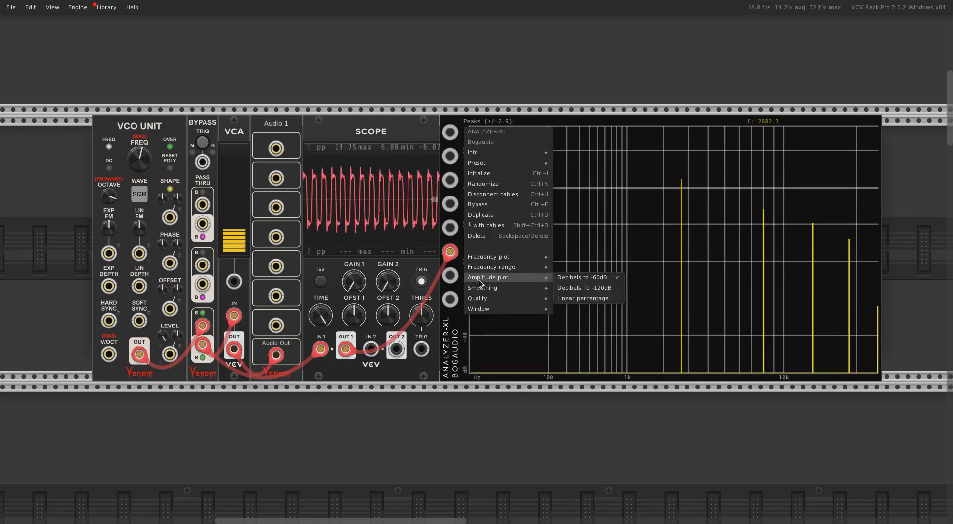
left_click(590, 289)
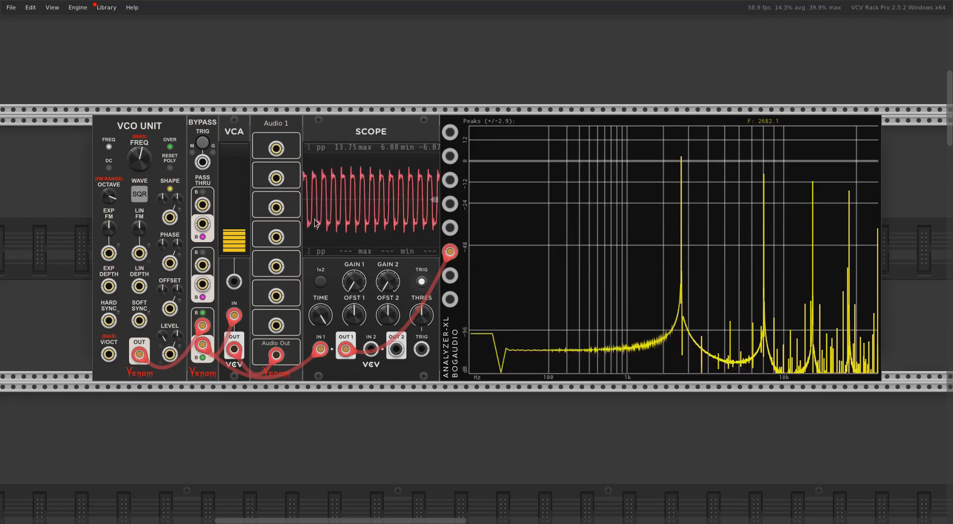
Disable DPW anti-aliasing on the VCO Unit module
right_click(133, 125)
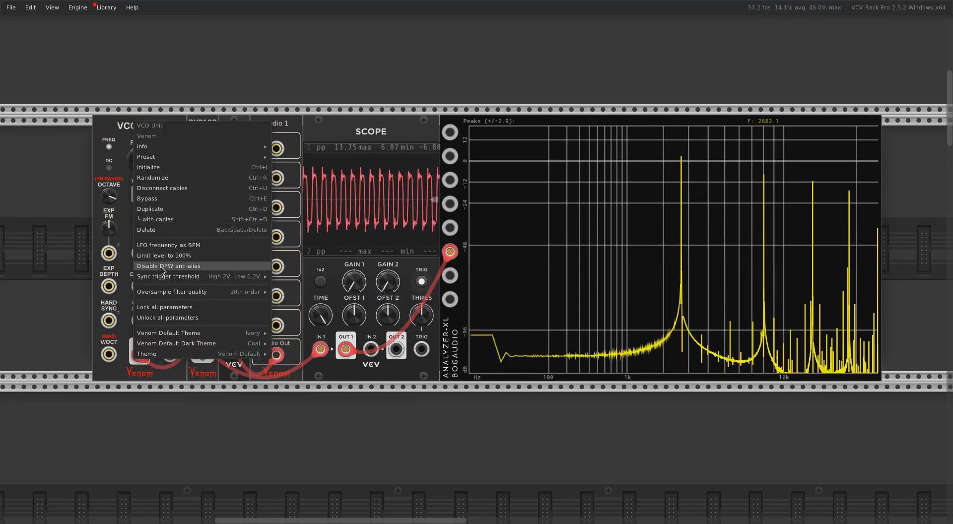
mouse_move(167, 292)
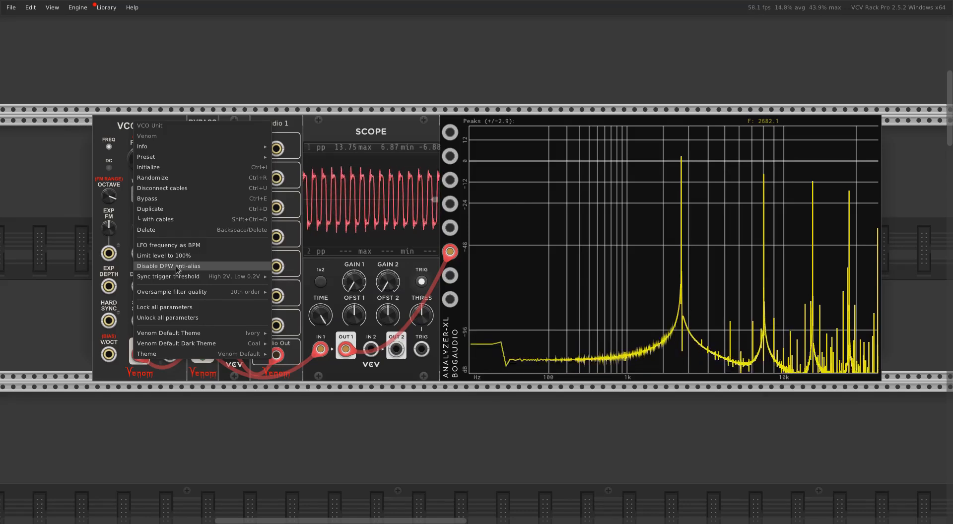
left_click(176, 266)
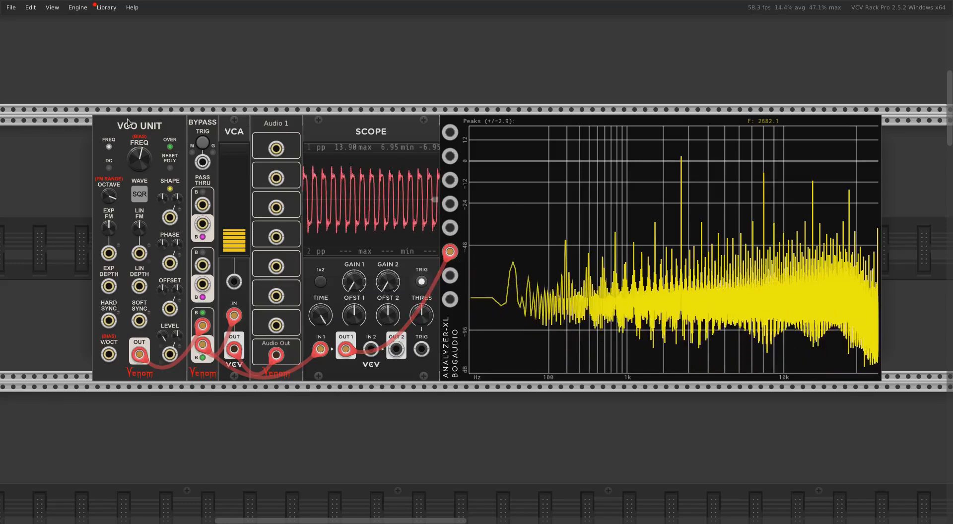
Lower the VCO Unit's frequency to about 1572 Hz and change its waveform to Saw
mouse_move(142, 164)
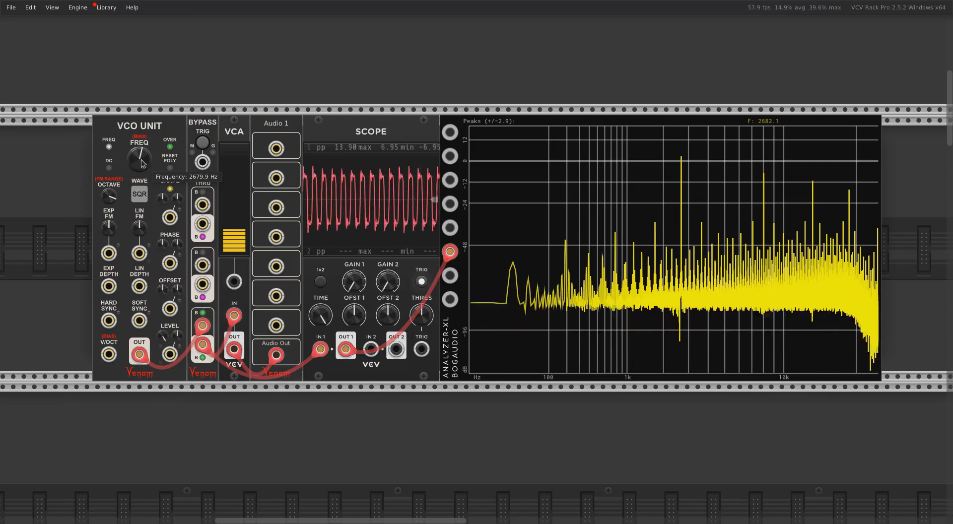
left_click_drag(143, 164, 139, 138)
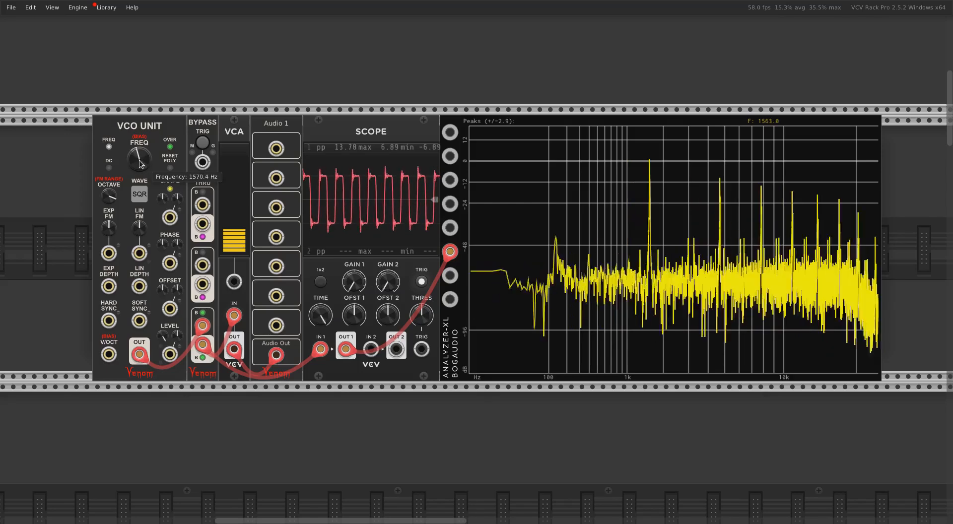
right_click(140, 195)
left_click(166, 242)
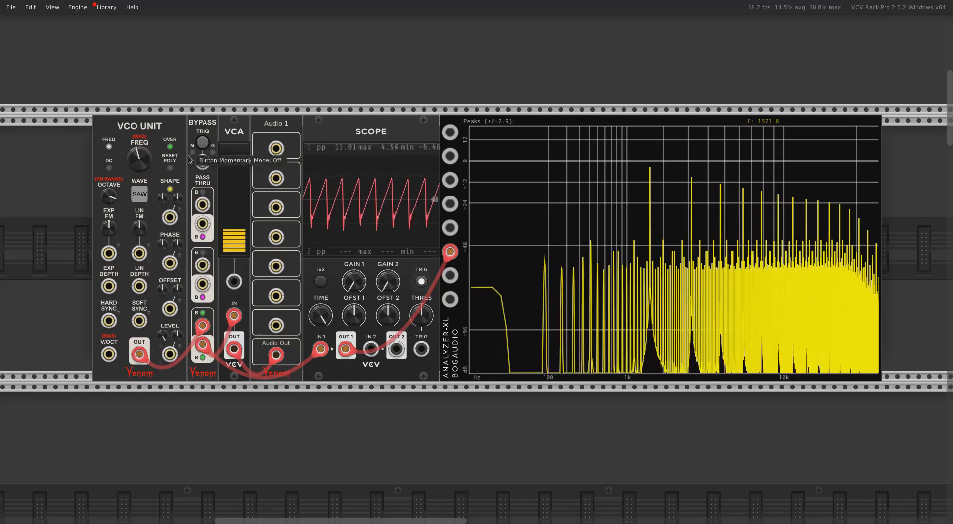
Raise the VCO Unit's frequency to about 3719 Hz and turn its DPW anti-aliasing back on
left_click_drag(139, 159, 139, 145)
right_click(159, 126)
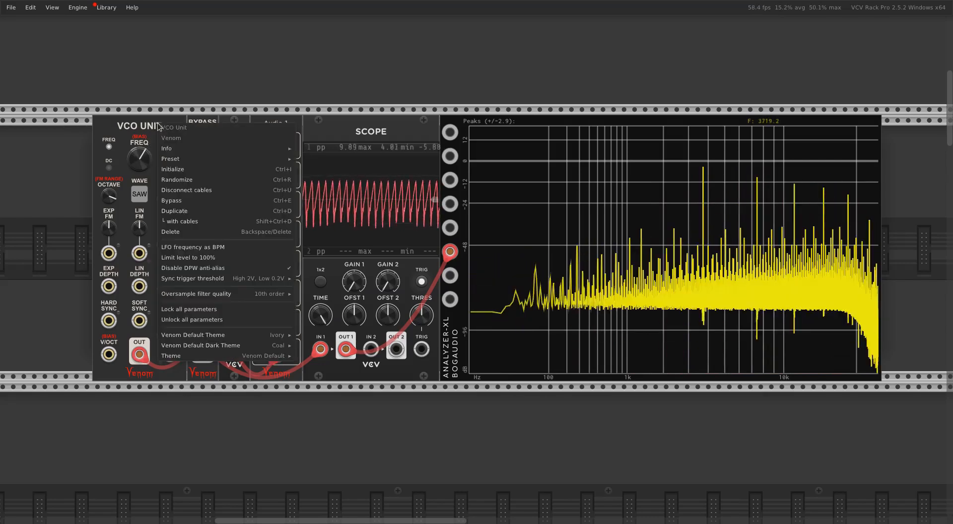
left_click(200, 268)
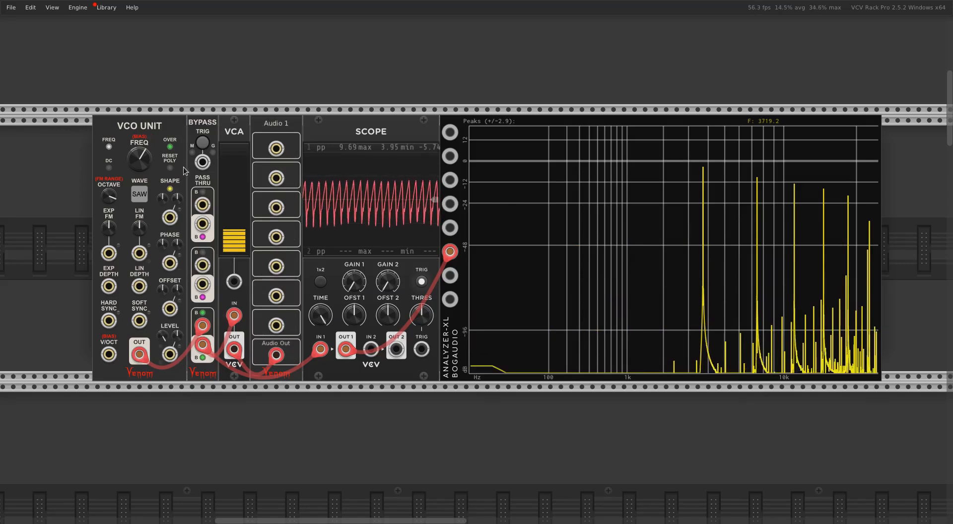
Sweep the VCO Unit's octave down from 3 to -2 and bring it back up to 0
mouse_move(139, 151)
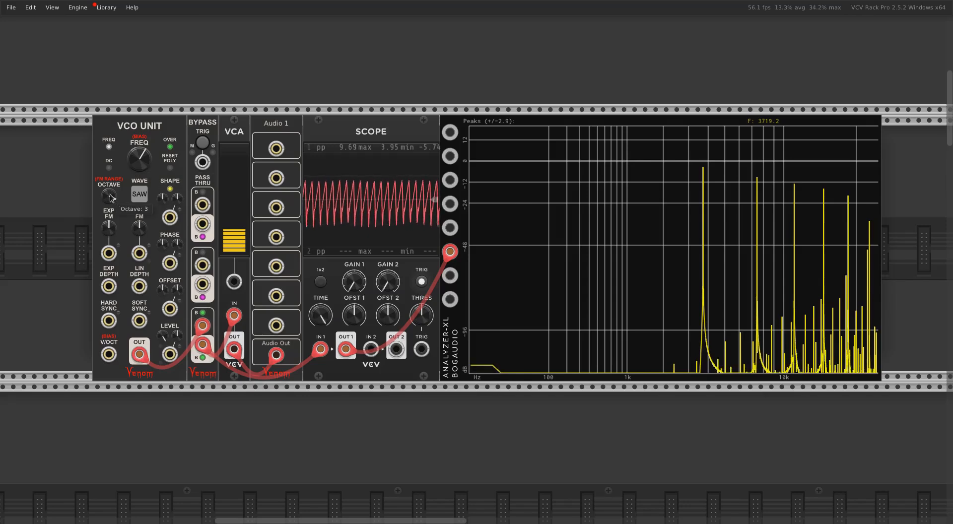
left_click_drag(110, 193, 111, 222)
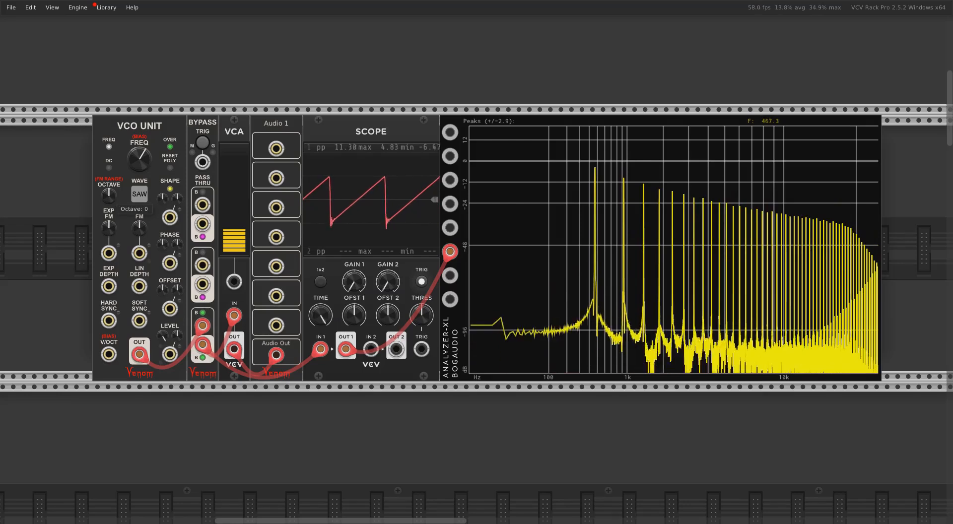
left_click_drag(110, 223, 110, 231)
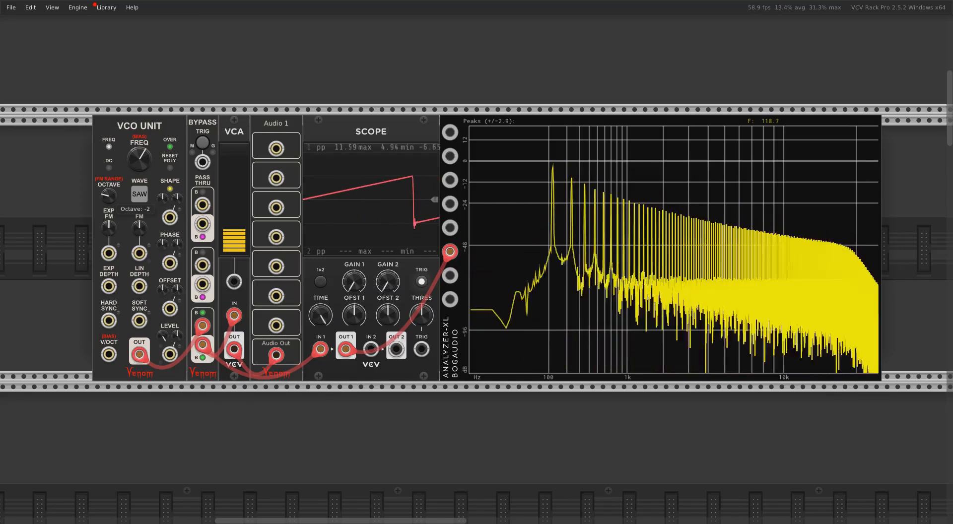
left_click_drag(109, 198, 109, 209)
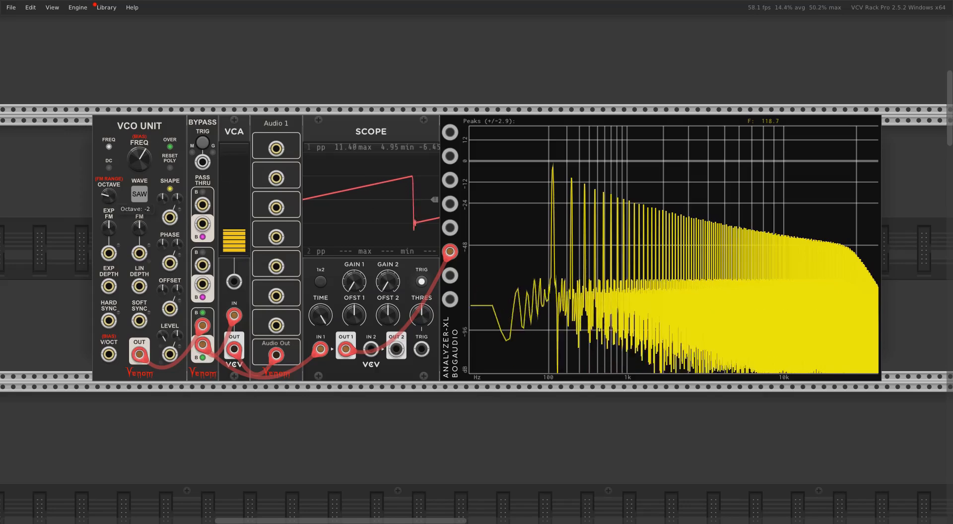
left_click_drag(107, 197, 106, 178)
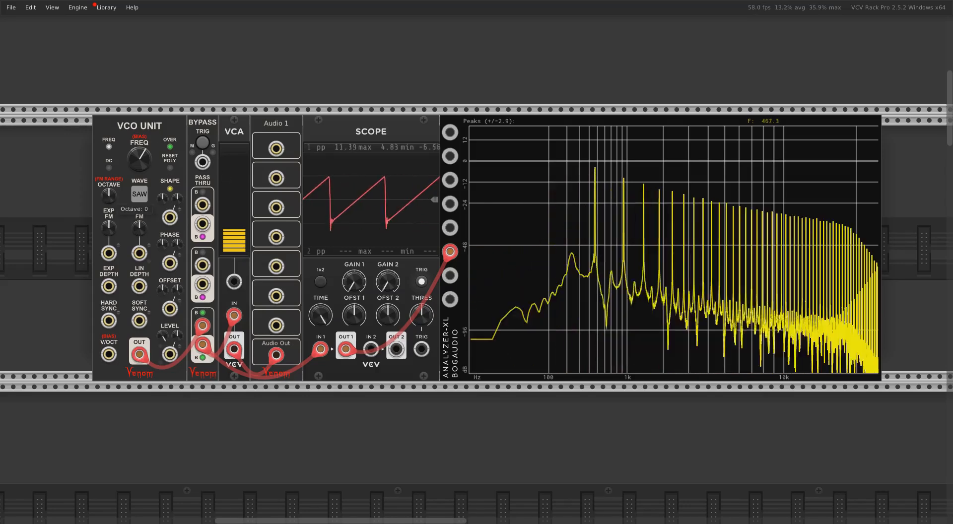
Change the VCO Unit's waveform to Square
right_click(142, 195)
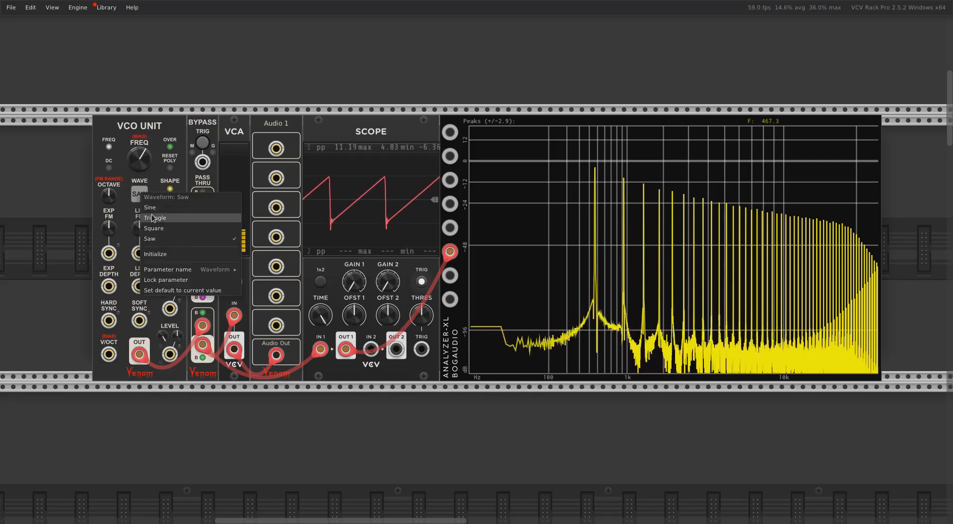
left_click(77, 214)
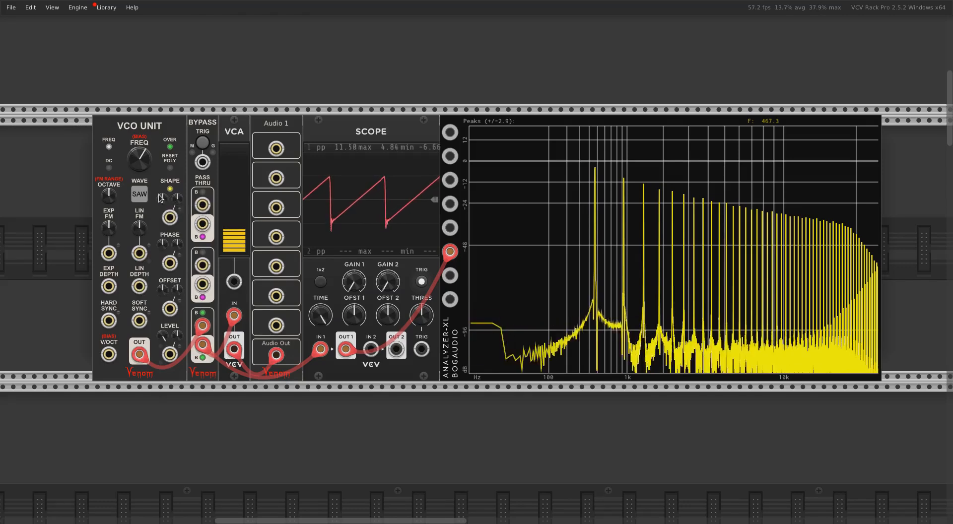
right_click(140, 195)
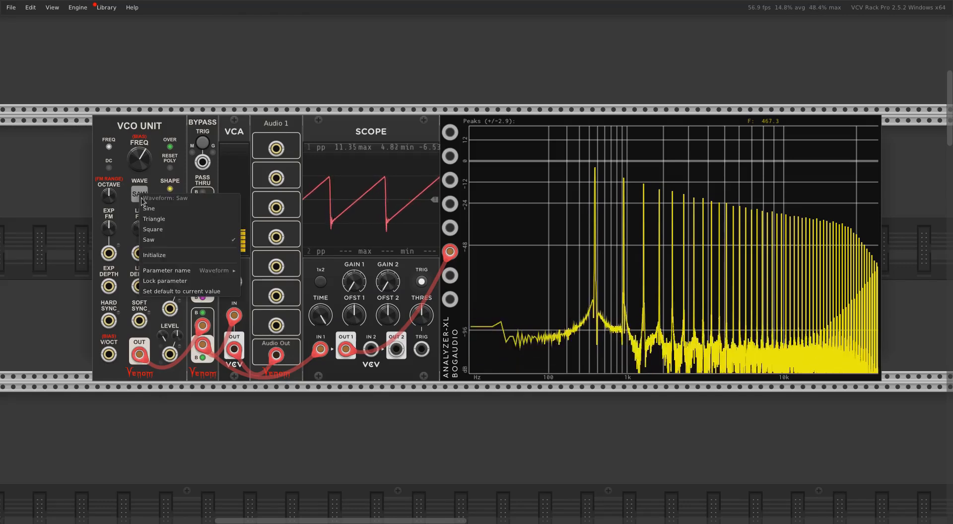
left_click(162, 230)
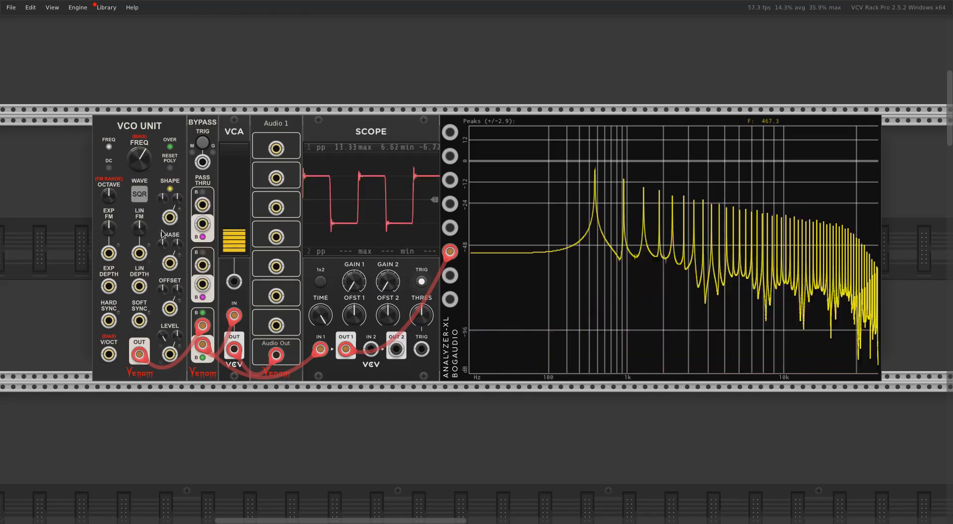
Set the square wave's shape mode to Morph TRI <--> SQR <--> SAW and raise the shape amount to about 18.6%
right_click(170, 192)
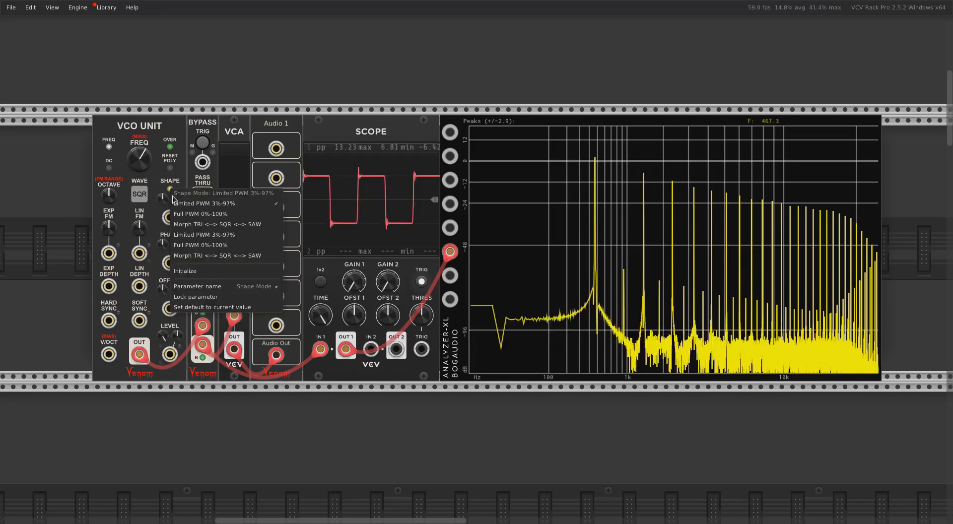
left_click(188, 225)
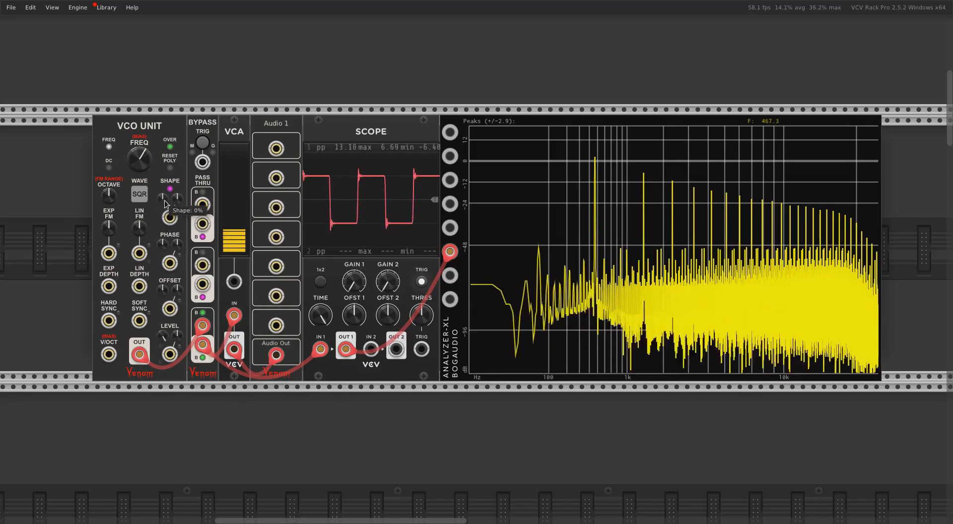
left_click_drag(164, 203, 164, 198)
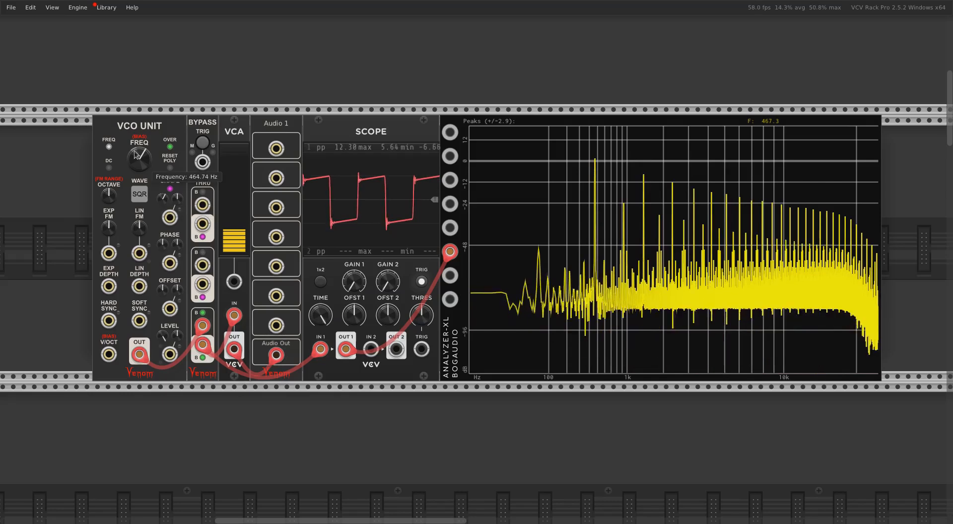
Raise the VCO Unit's frequency to about 1039 Hz and toggle its Disable DPW anti-alias option on
mouse_move(139, 159)
left_mouse_down()
mouse_move(139, 151)
mouse_move(148, 165)
left_mouse_up()
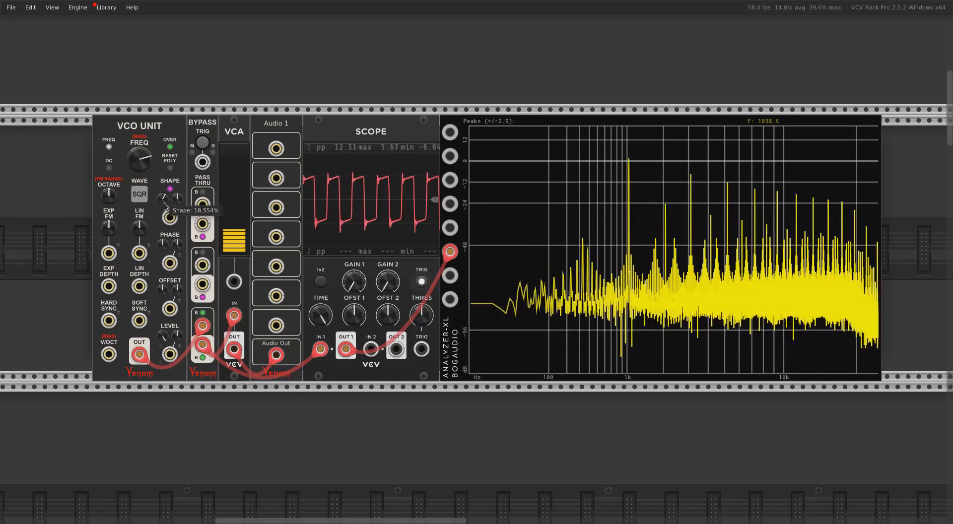
right_click(159, 128)
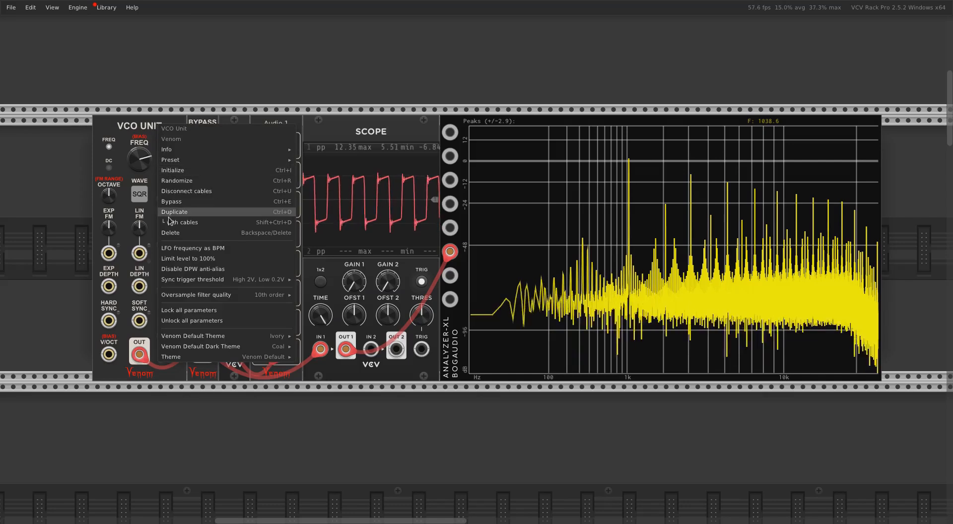
left_click(192, 269)
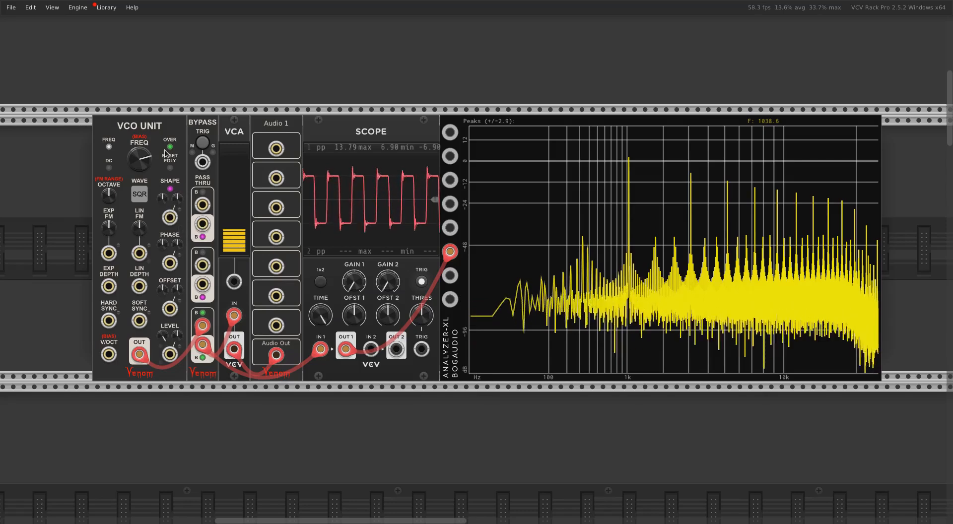
Change the VCO Unit's waveform to Saw and set its shape mode to log/exp
left_click(141, 195)
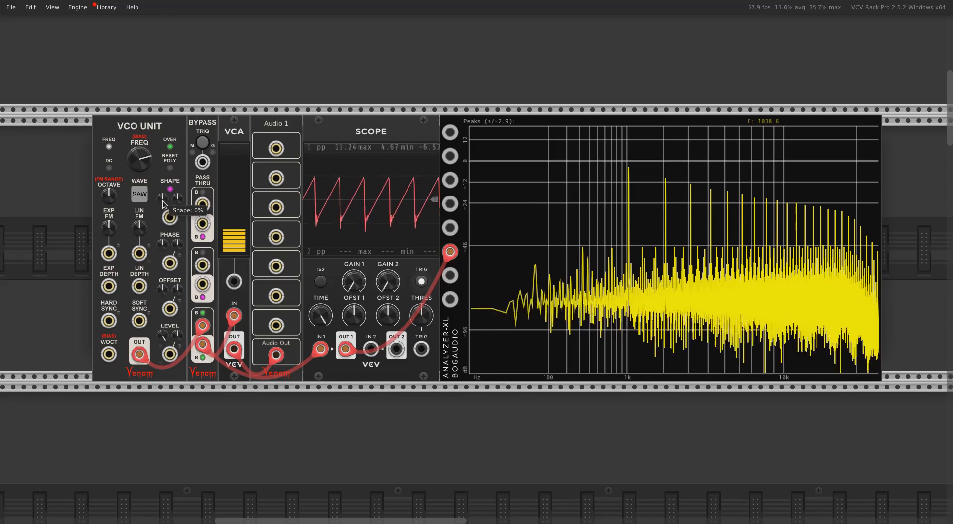
right_click(164, 205)
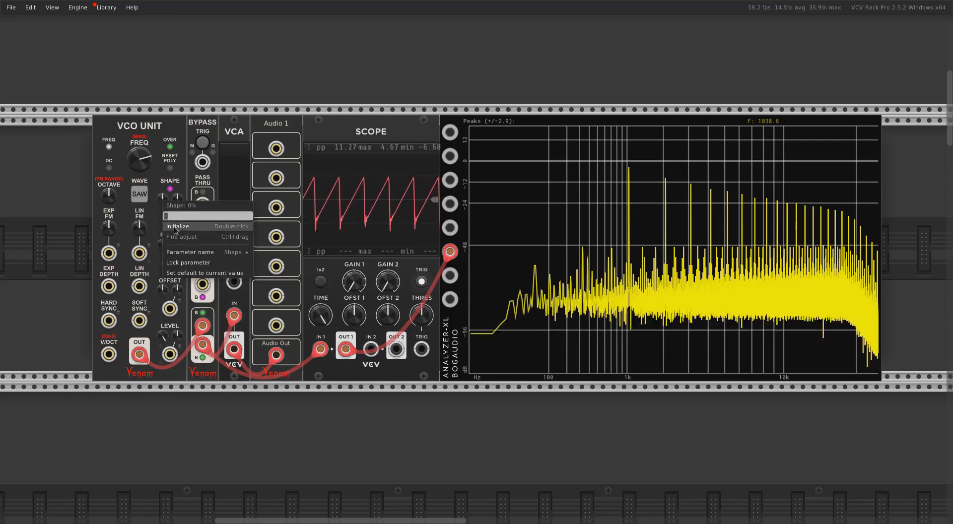
left_click(178, 135)
right_click(170, 191)
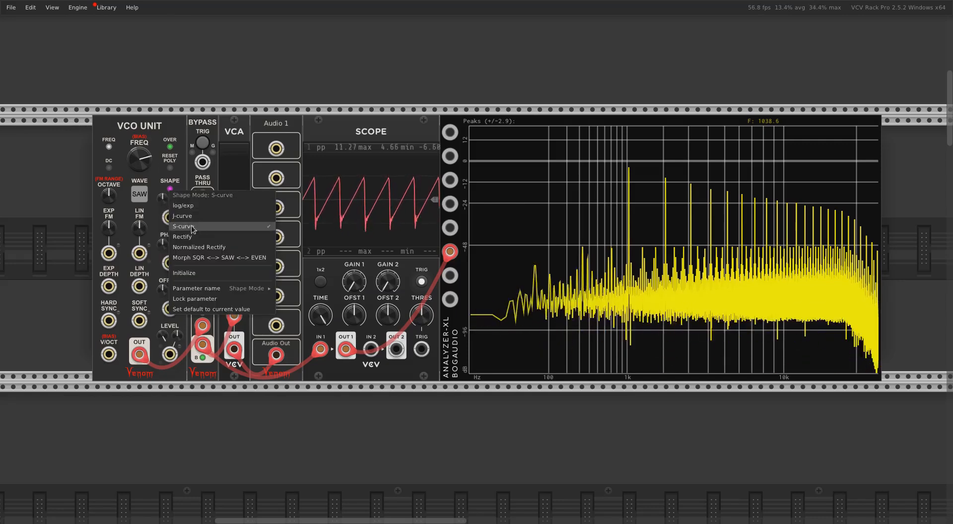
left_click(187, 206)
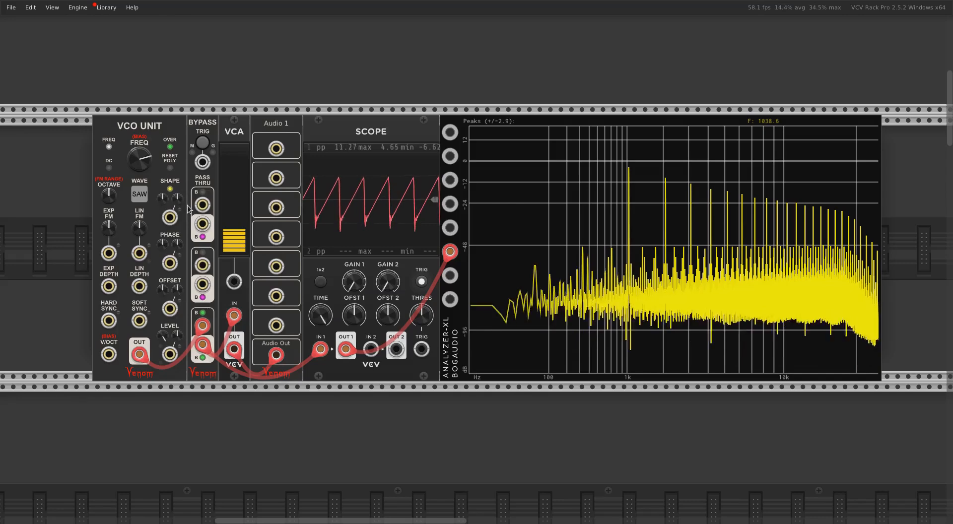
Re-enable DPW anti-aliasing on the VCO Unit and raise the saw's shape amount to about 5%
right_click(164, 127)
left_click(200, 279)
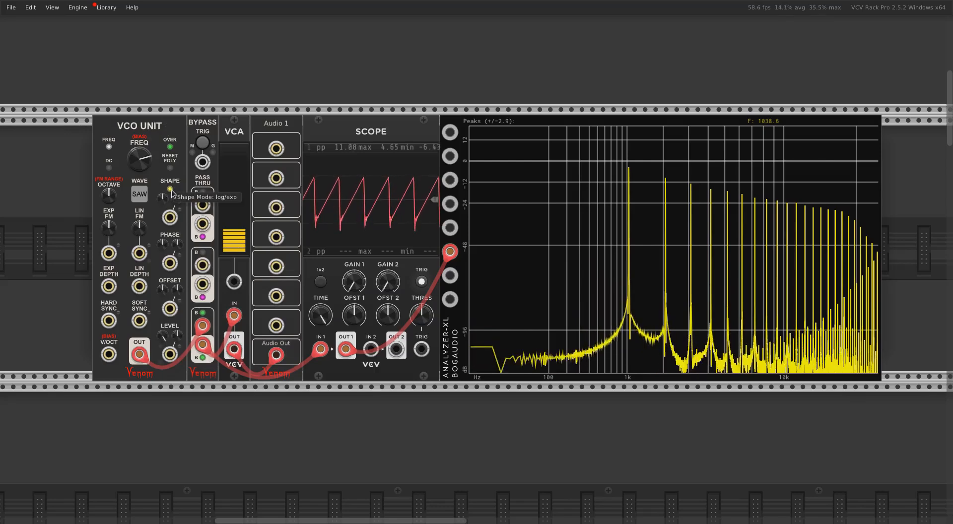
left_click_drag(162, 198, 162, 185)
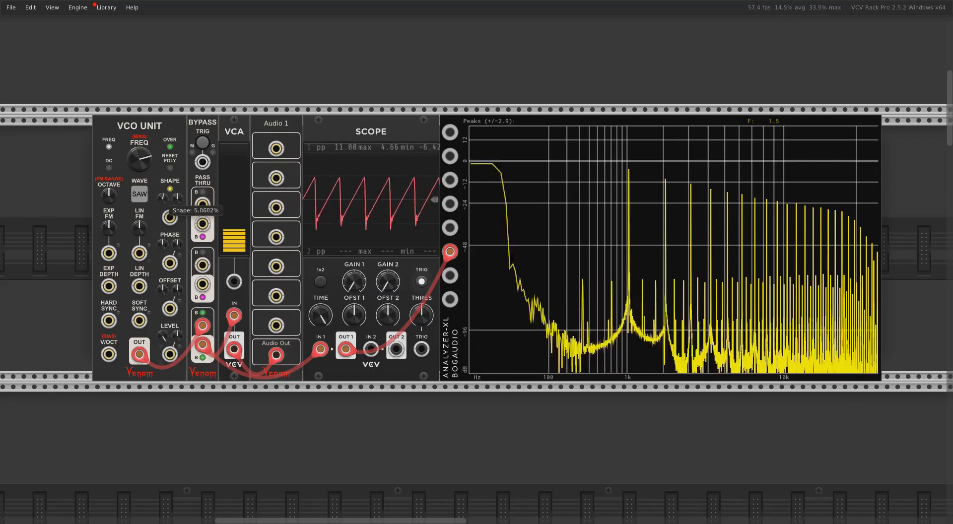
Switch the saw's shape mode to J-curve and set the shape amount to about 9.4%
right_click(170, 190)
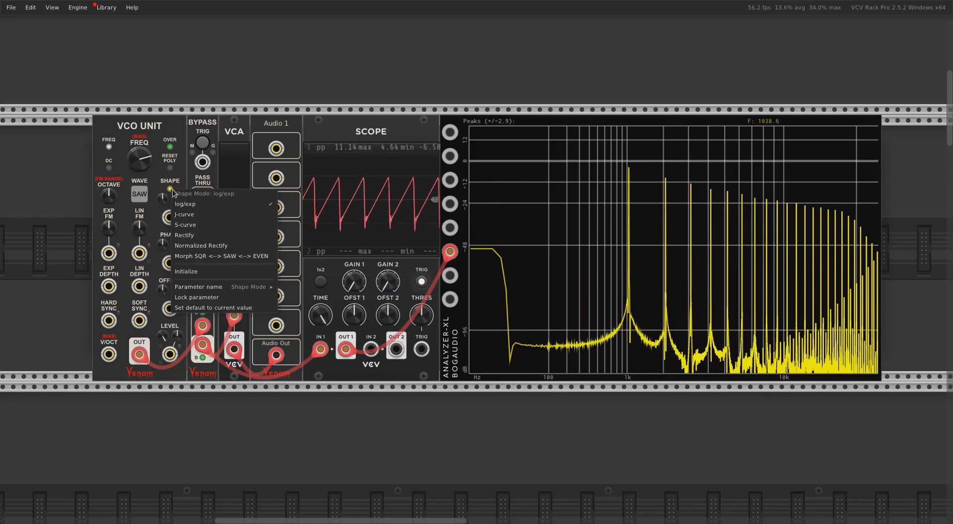
left_click(183, 214)
left_click_drag(163, 202, 164, 226)
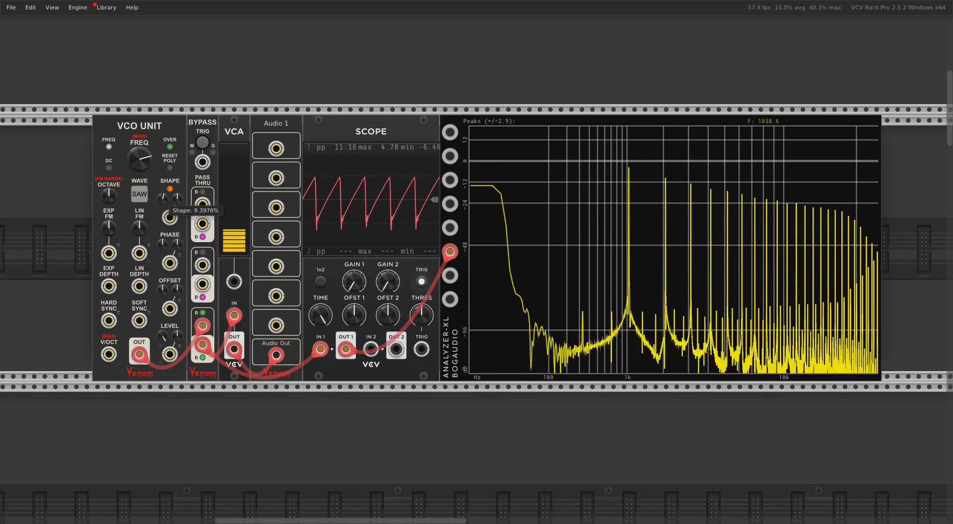
Change the saw's shape mode to S-curve and then to Rectify to compare their spectra
right_click(172, 189)
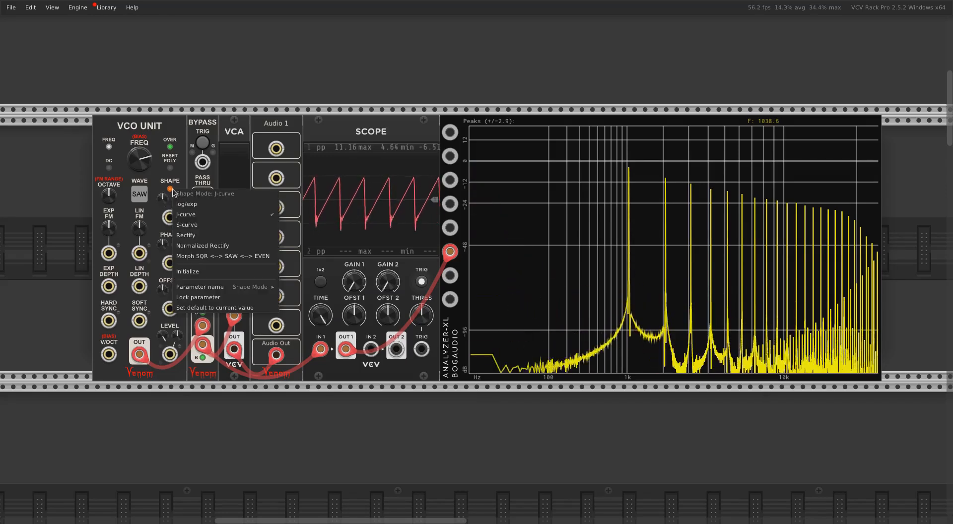
left_click(187, 224)
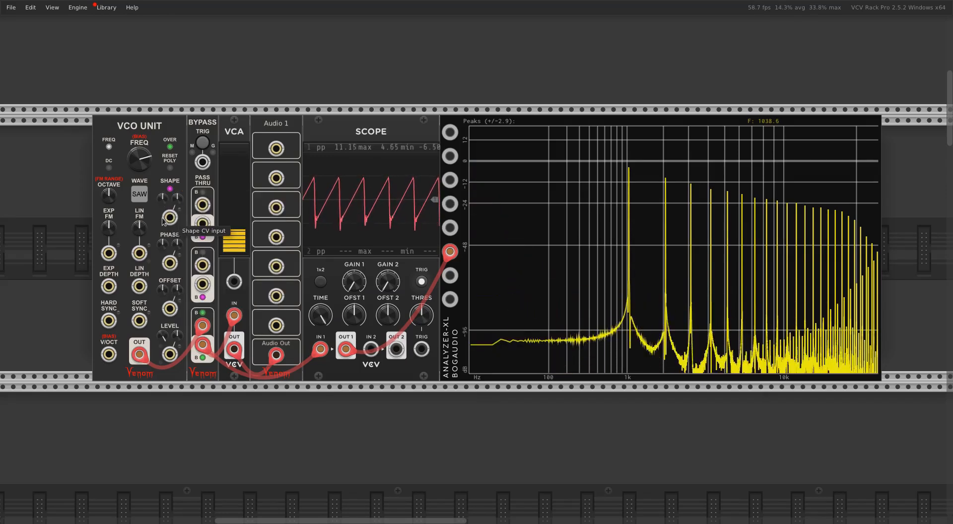
right_click(172, 191)
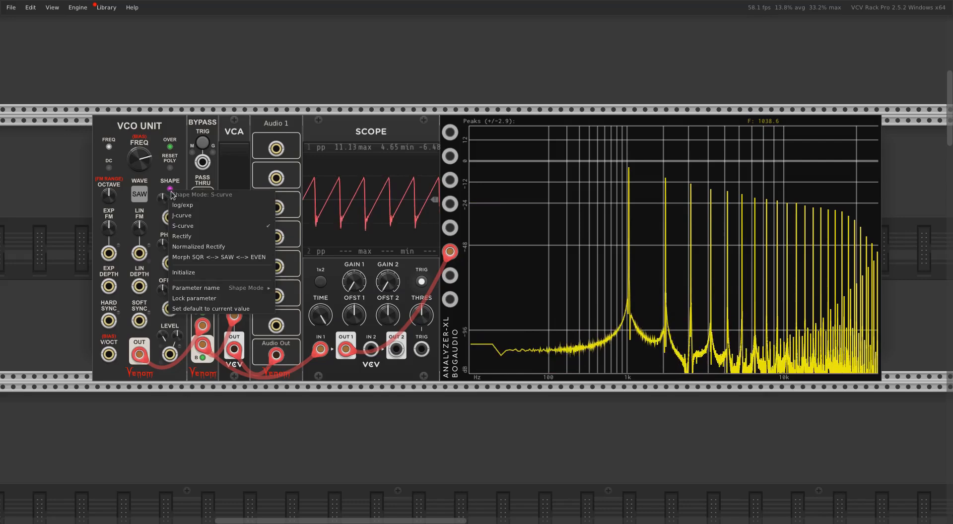
left_click(188, 237)
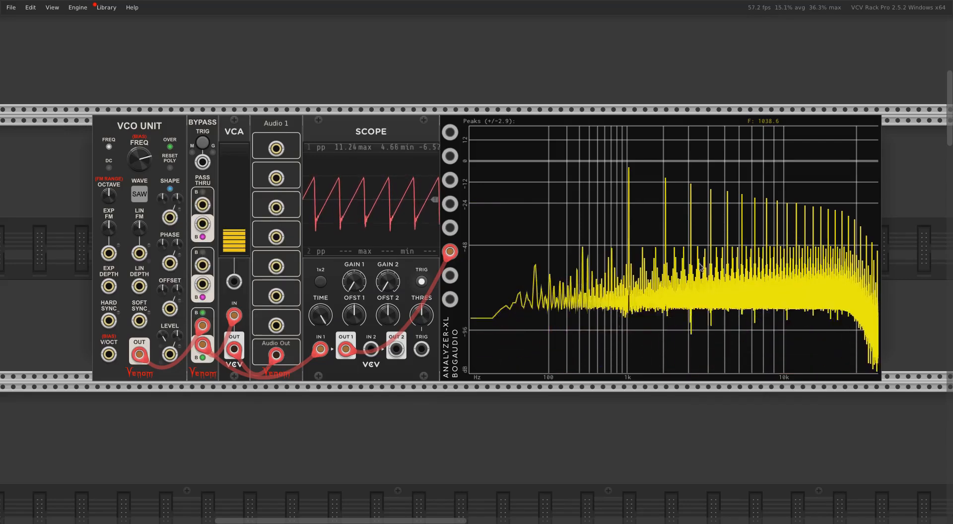
Change the saw's shape mode to Normalized Rectify and then to Morph SQR <--> SAW <--> EVEN
right_click(172, 192)
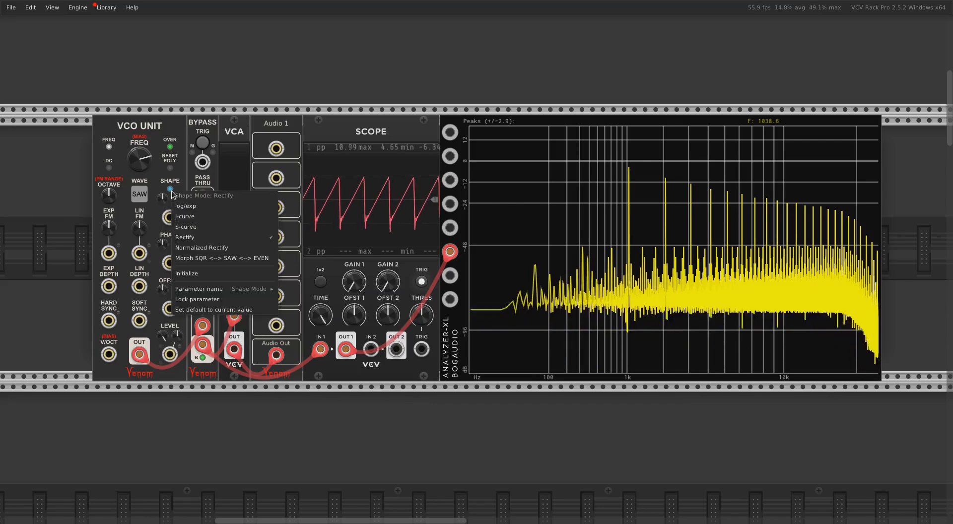
left_click(198, 248)
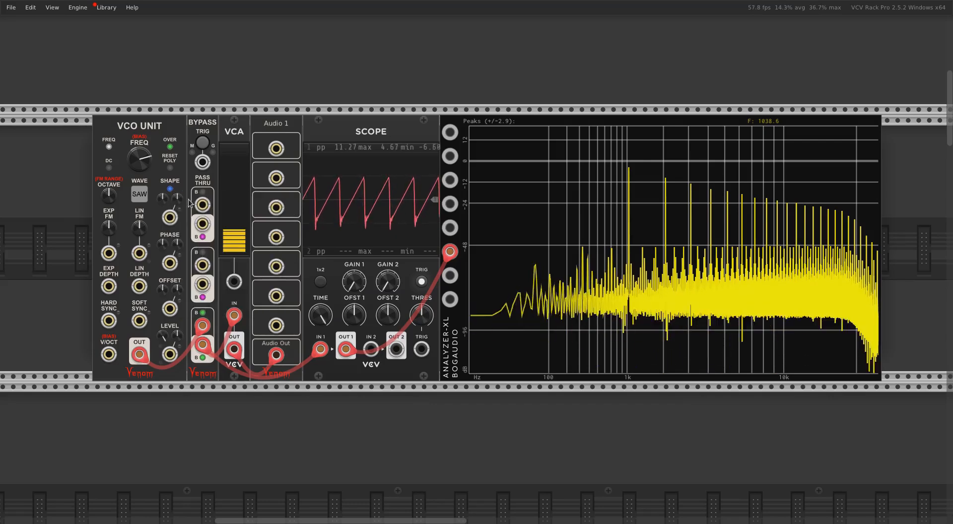
right_click(172, 192)
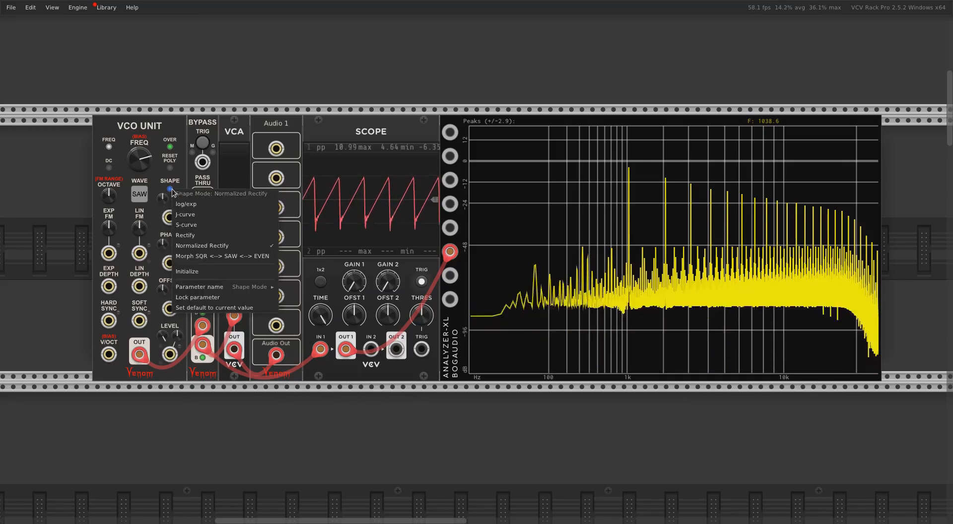
left_click(196, 256)
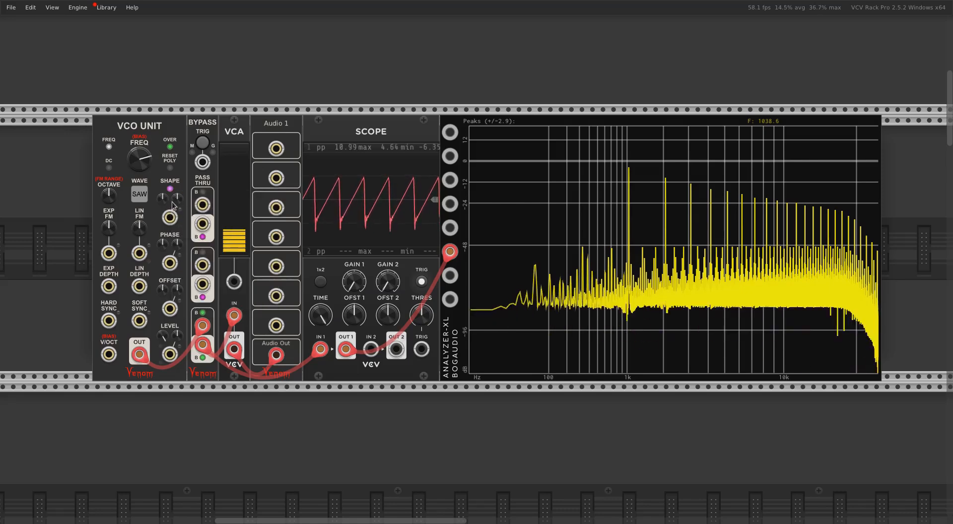
Vary the shape amount in the morph mode, reset it to its default, and check the shape mode choices without changing them
left_click_drag(163, 199, 163, 225)
double_click(163, 200)
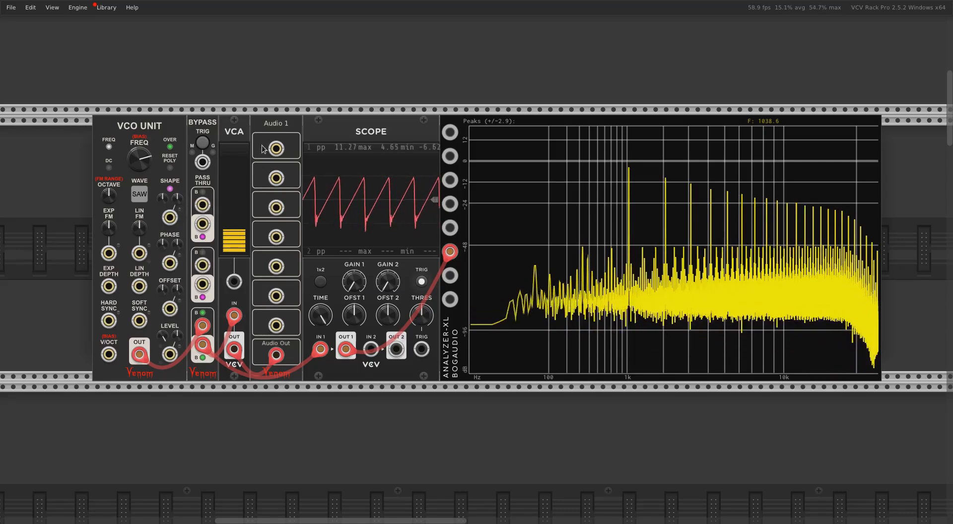
right_click(172, 190)
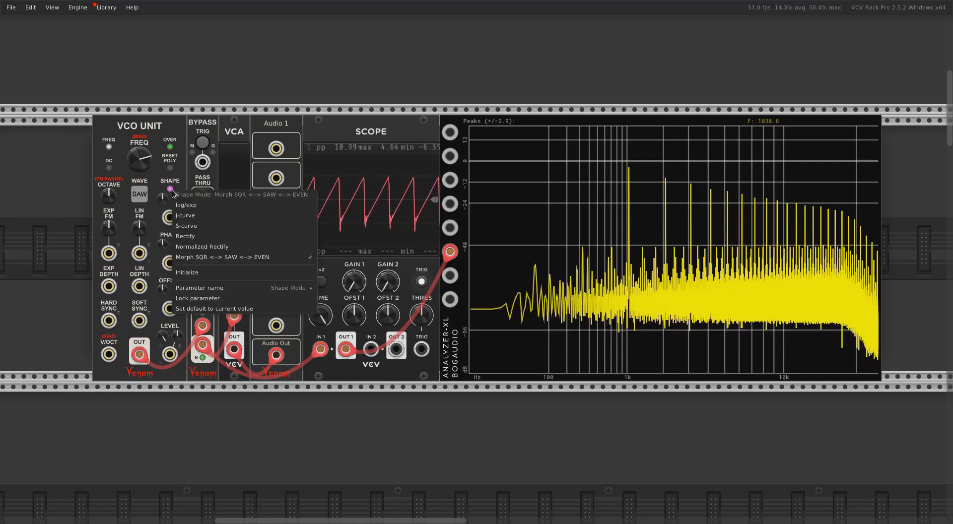
left_click(179, 129)
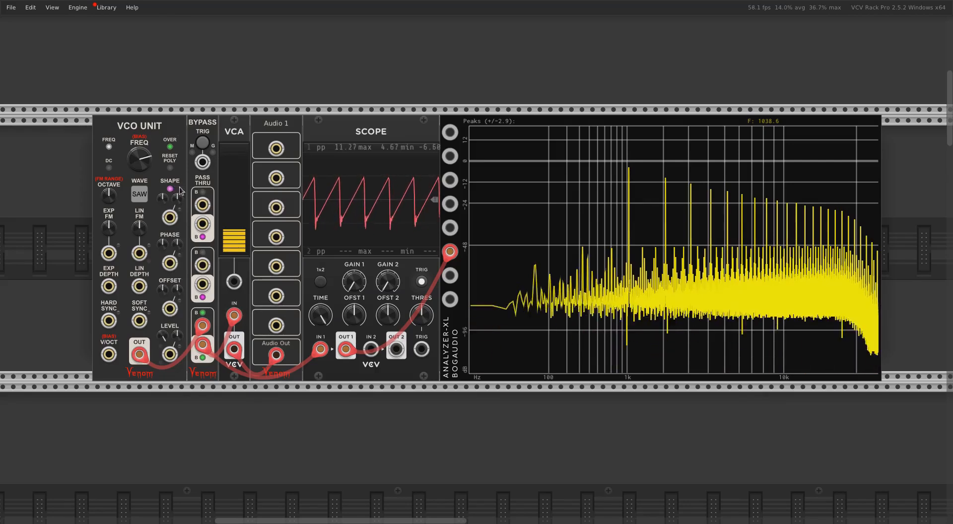
Set the VCO Unit's oversampling to x8 and lower its frequency to about 767 Hz
left_click(171, 147)
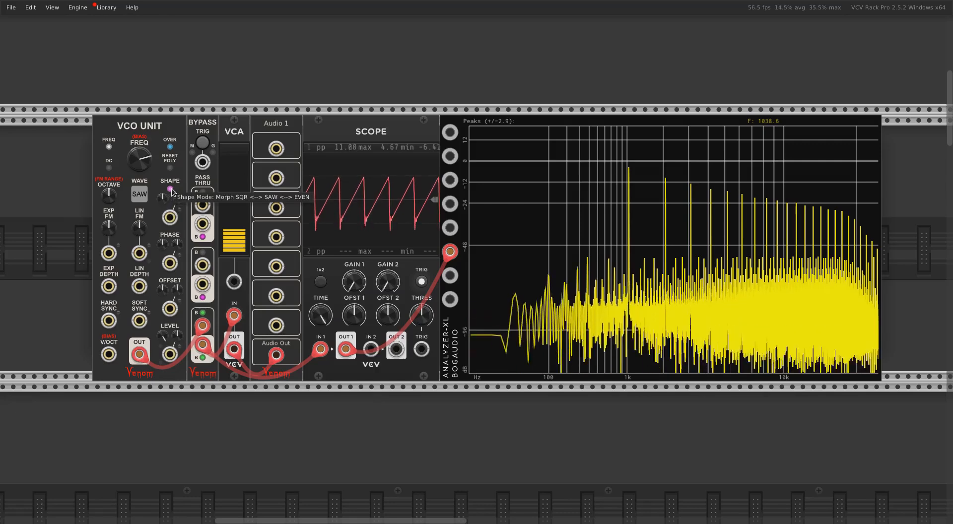
left_click_drag(142, 158, 141, 184)
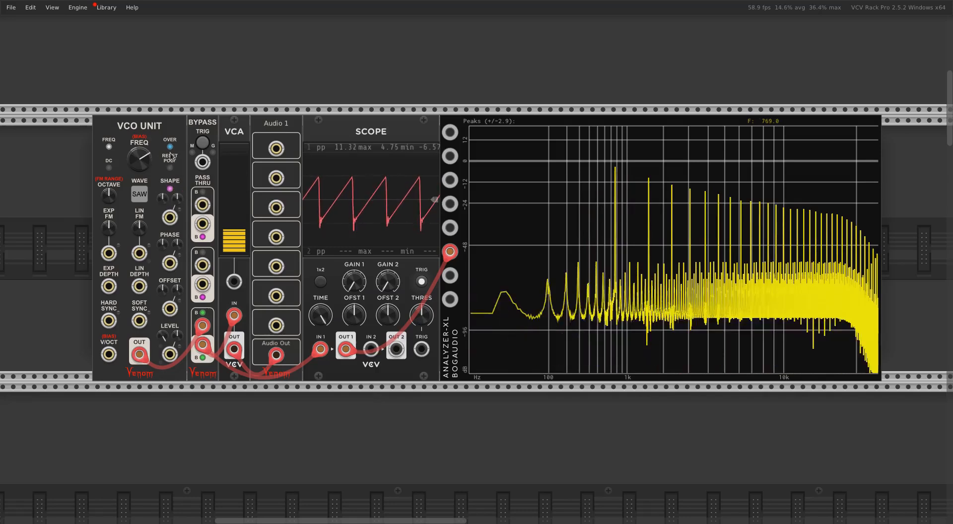
Return the saw's shape mode to log/exp and lower the VCO Unit's frequency to about 599 Hz
right_click(170, 189)
left_click(189, 208)
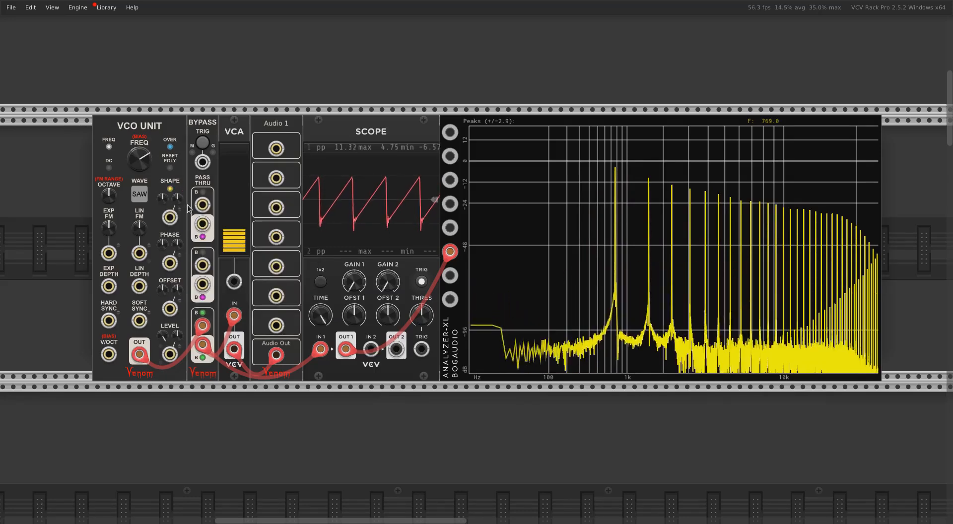
mouse_move(150, 163)
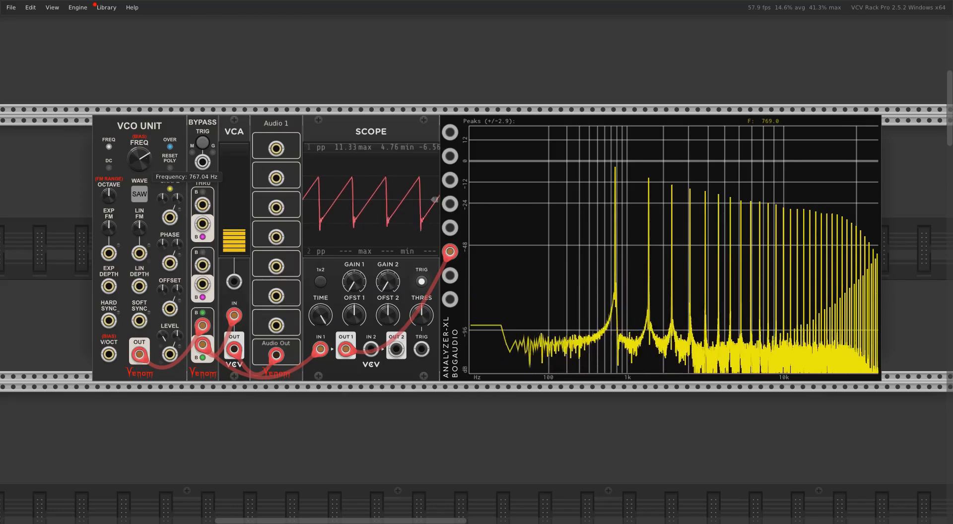
left_click_drag(146, 167, 146, 189)
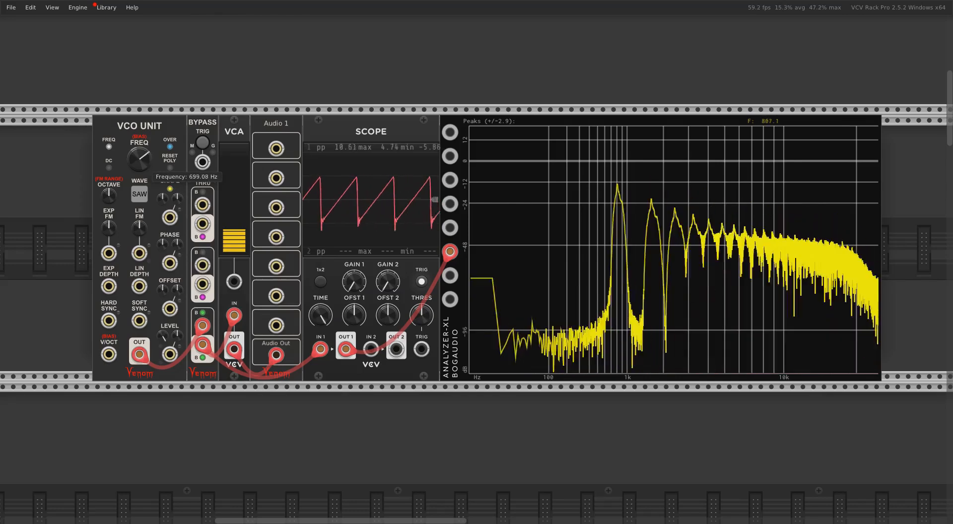
Turn the VCO Unit's oversampling off and sweep its frequency, settling at about 854 Hz
right_click(170, 148)
left_click(177, 162)
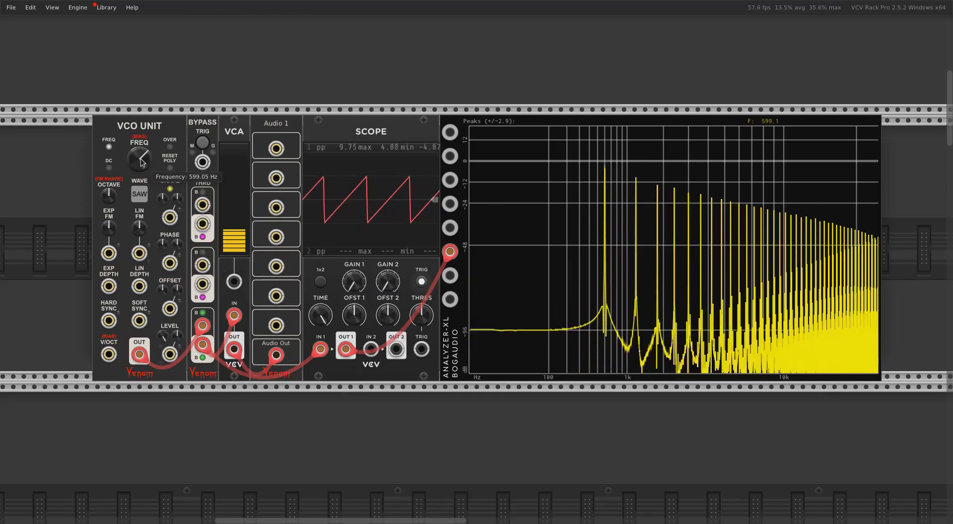
mouse_move(146, 164)
left_mouse_down()
mouse_move(146, 128)
mouse_move(147, 156)
left_mouse_up()
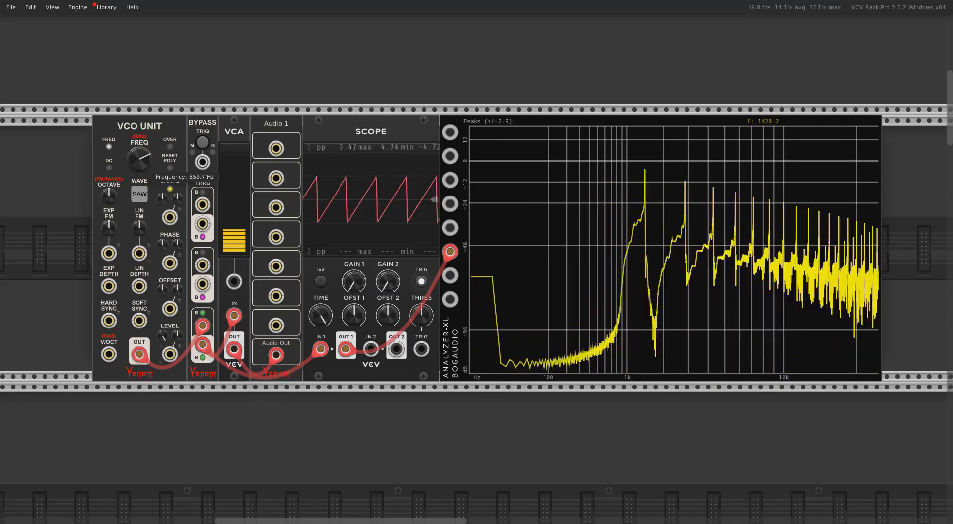
Change the VCO Unit's waveform to Square and sweep its frequency, settling at about 661 Hz
right_click(136, 194)
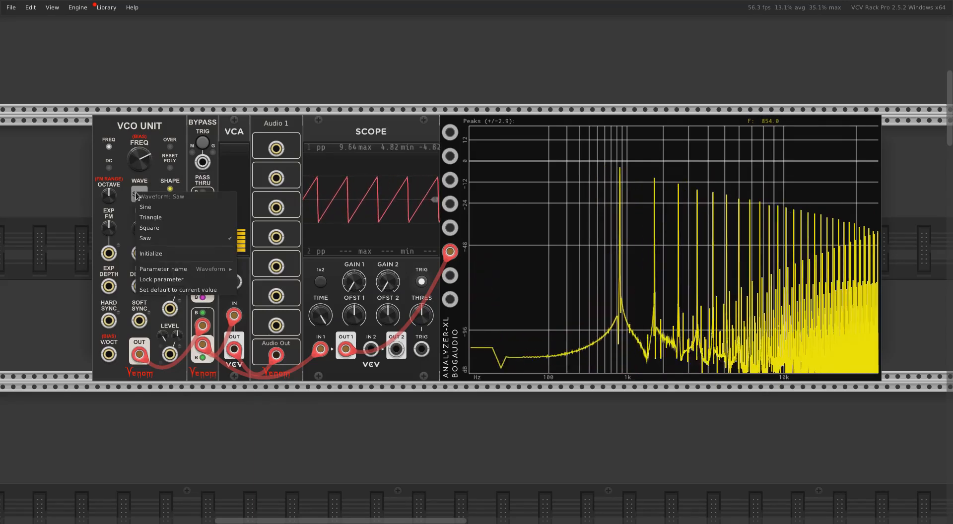
left_click(149, 228)
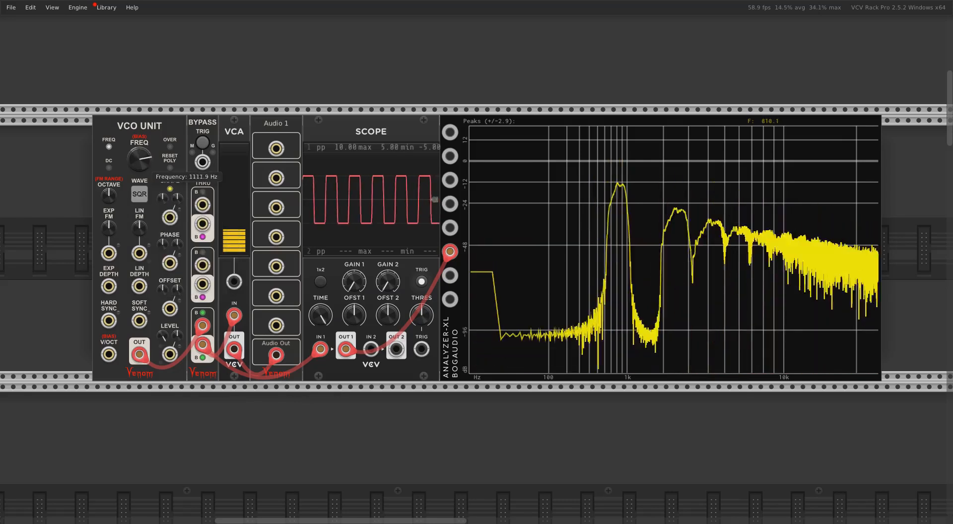
mouse_move(139, 159)
left_mouse_down()
mouse_move(139, 148)
mouse_move(151, 166)
left_mouse_up()
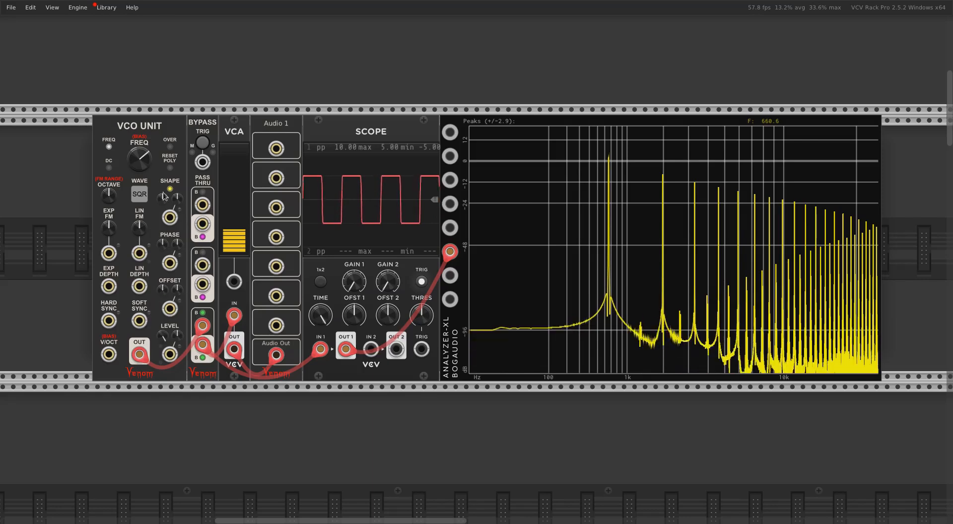
Set the square wave's oversampling to x4, check the DPW anti-alias option, and lower the frequency to about 250 Hz
left_click(170, 147)
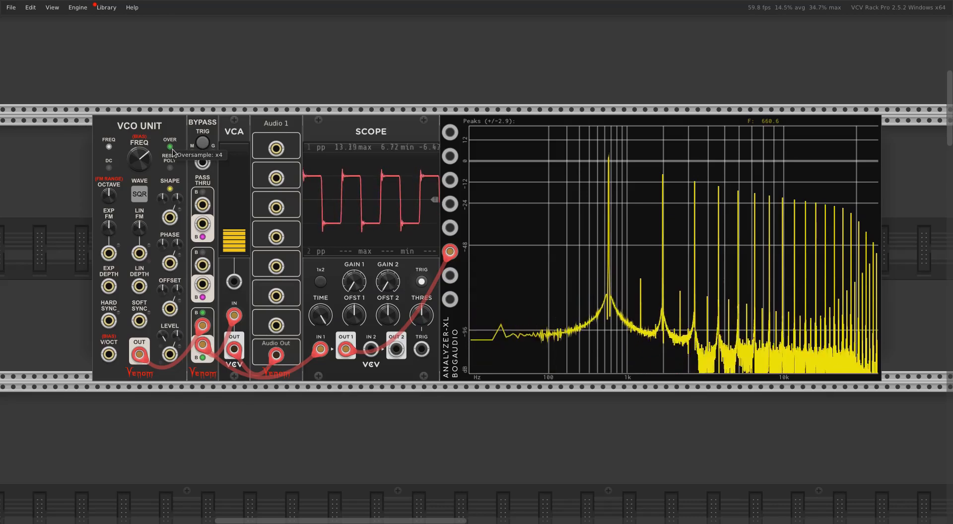
right_click(160, 127)
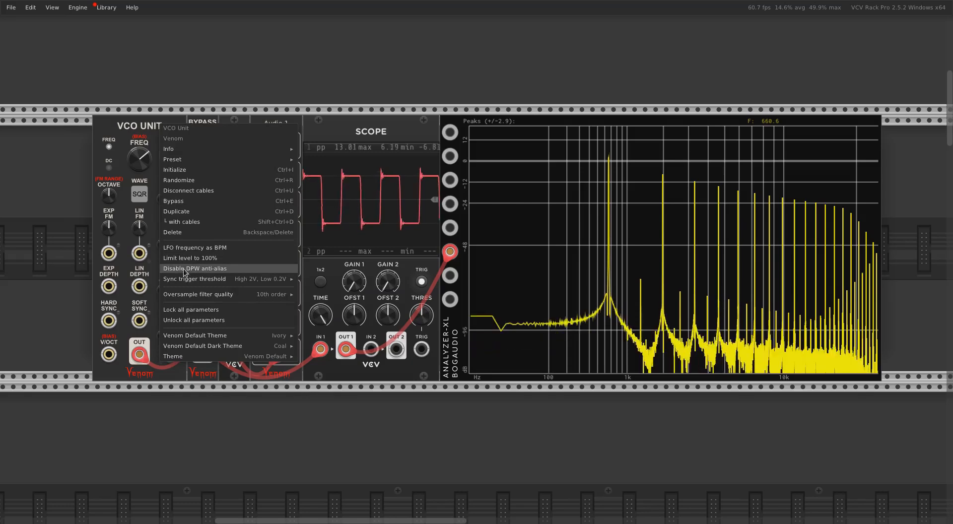
left_click(188, 35)
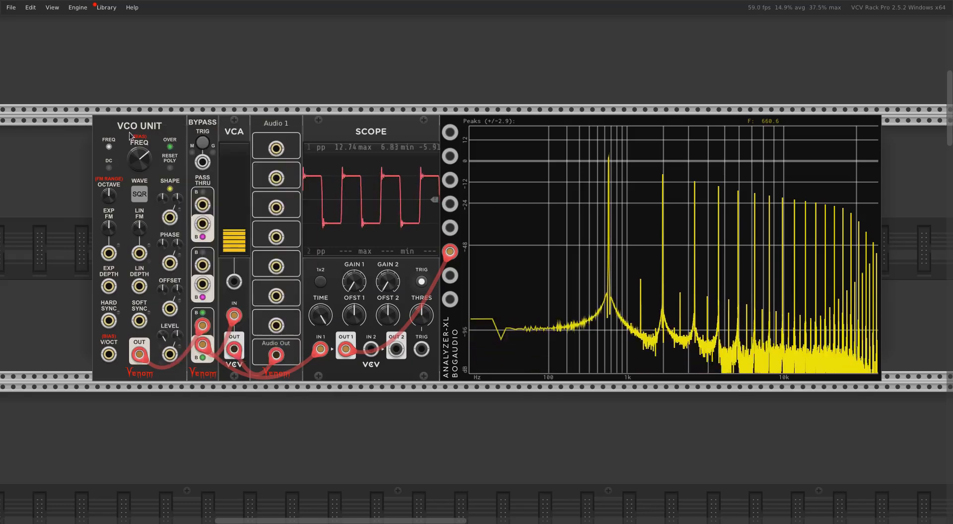
left_click_drag(145, 158, 145, 185)
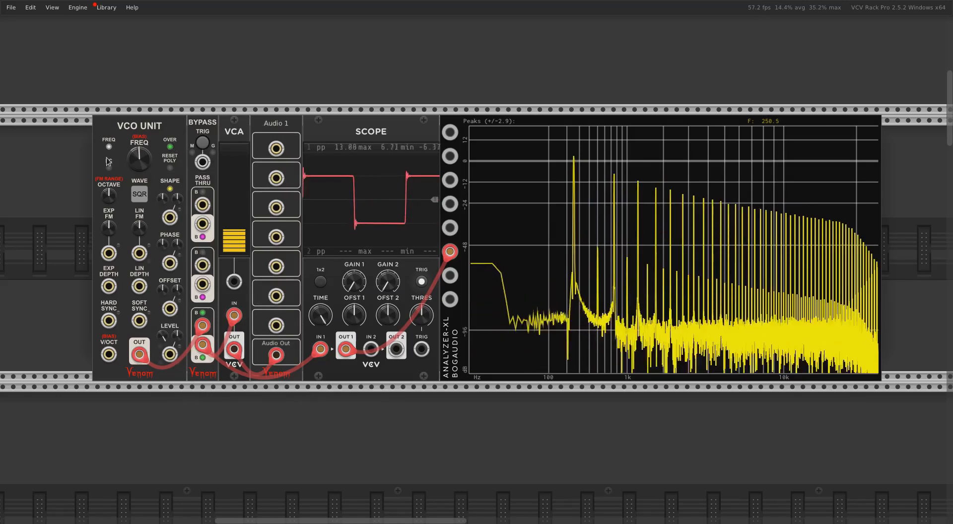
mouse_move(136, 166)
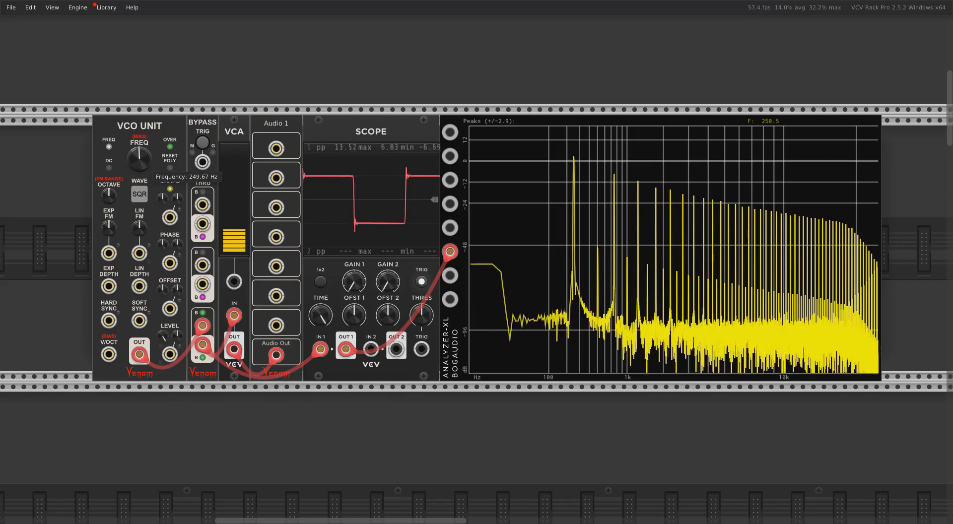
Raise the square wave's frequency to about 1216 Hz and turn on Disable DPW anti-alias
left_click_drag(139, 158, 139, 132)
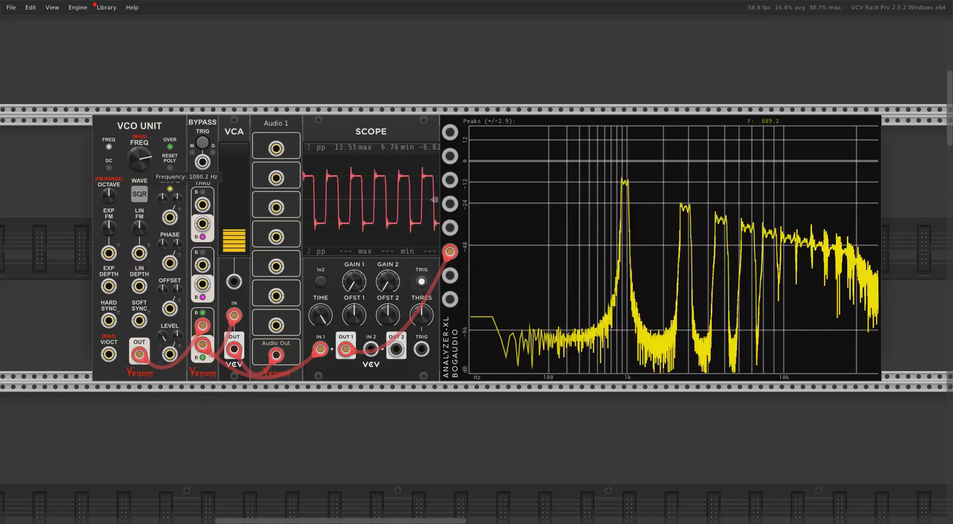
right_click(160, 132)
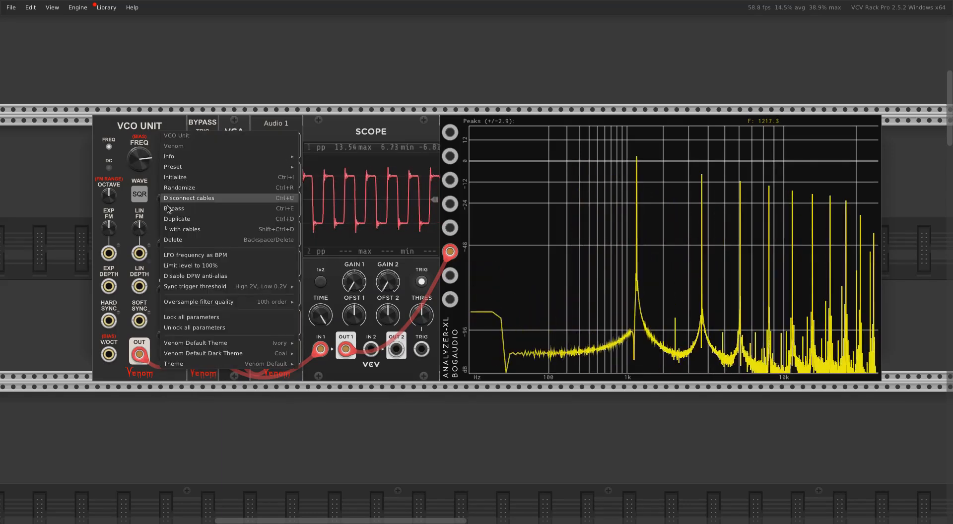
left_click(196, 277)
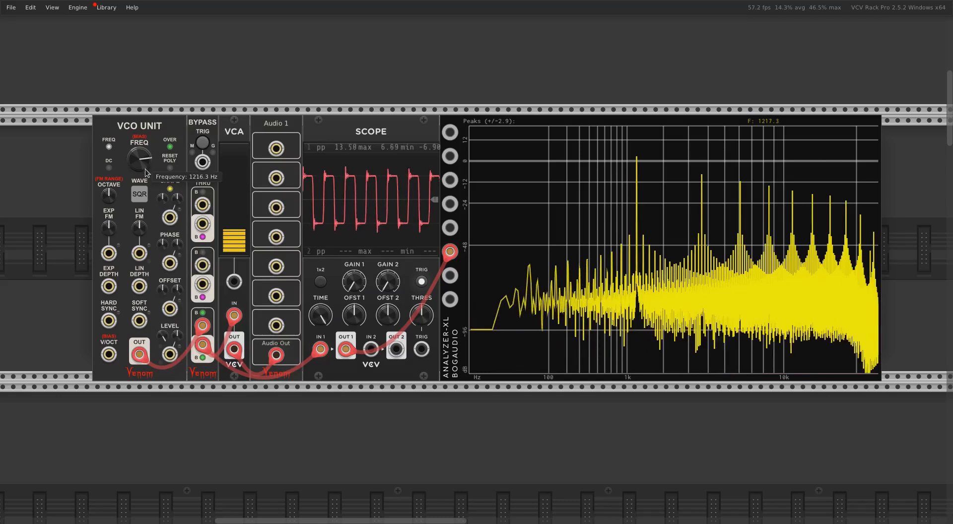
Raise the square wave's frequency to about 1478 Hz, and re-enable and again disable DPW anti-aliasing to compare the spectra
left_click(170, 147)
right_click(171, 147)
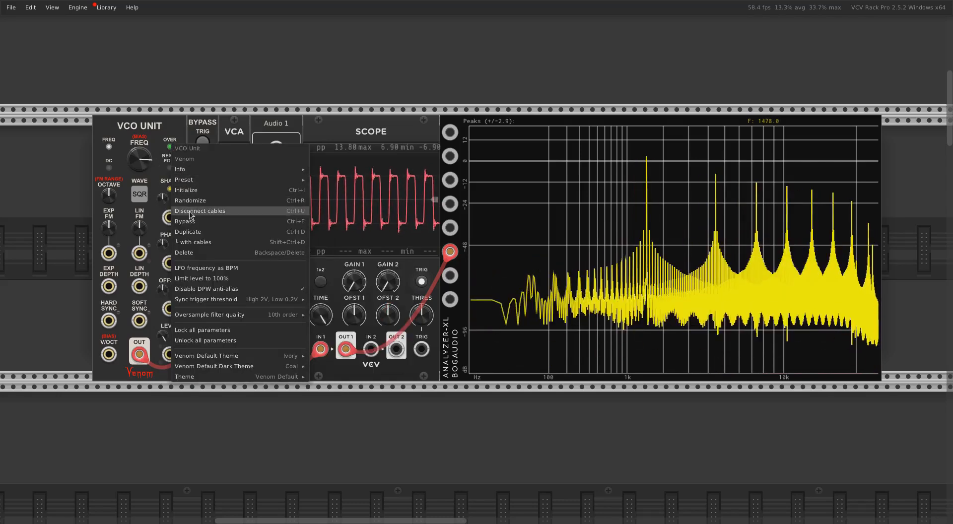
left_click(208, 288)
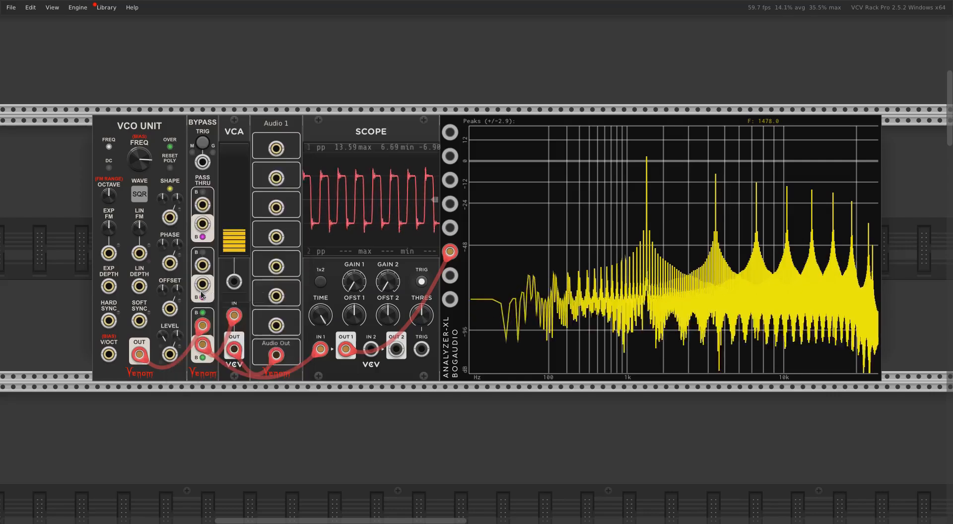
right_click(155, 124)
left_click(188, 264)
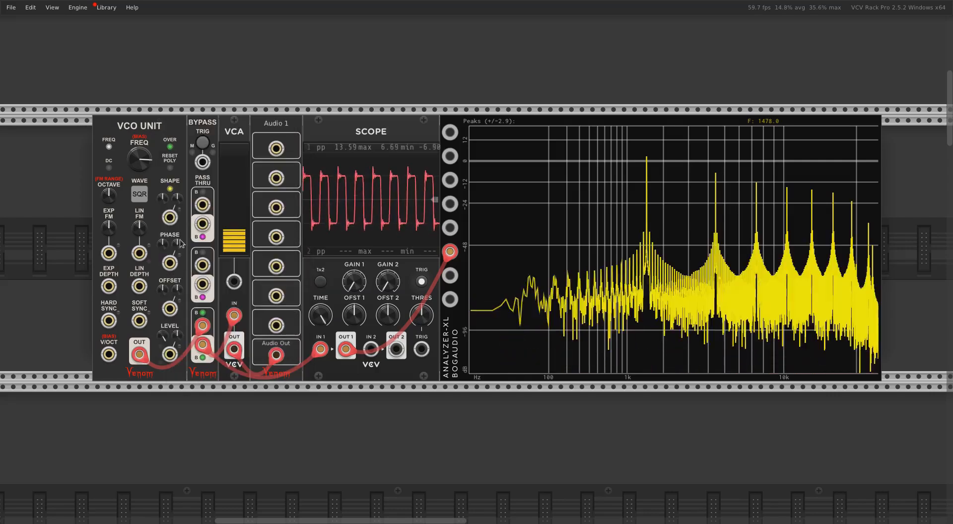
Raise the square wave's frequency to about 2899 Hz and turn oversampling off
left_click_drag(145, 149, 139, 171)
right_click(169, 147)
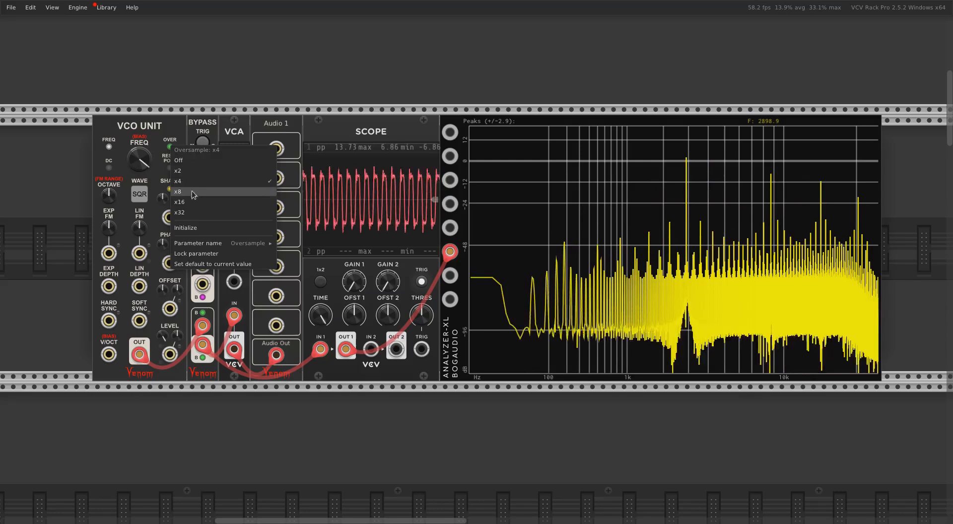
left_click(190, 159)
Lower the square wave's frequency to about 1645 Hz and re-enable DPW anti-aliasing
mouse_move(144, 171)
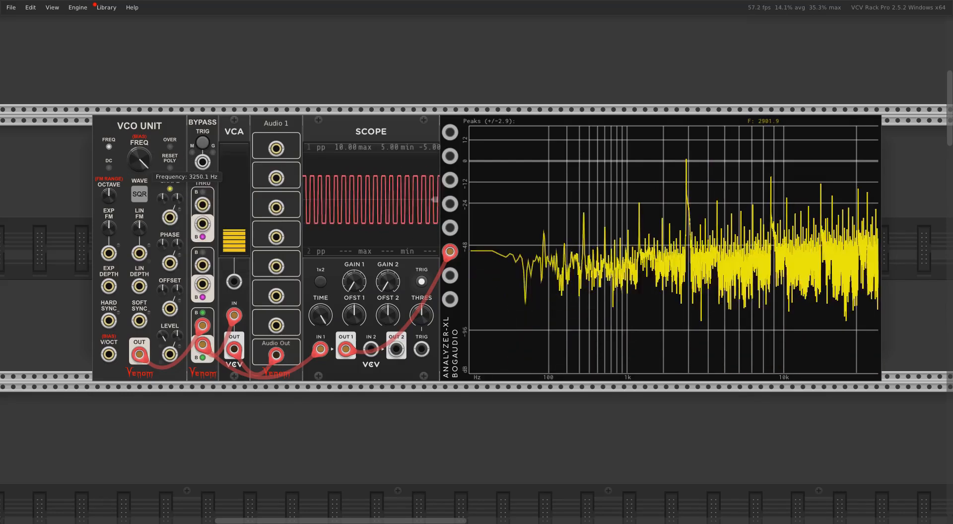
left_click_drag(143, 170, 143, 193)
right_click(149, 129)
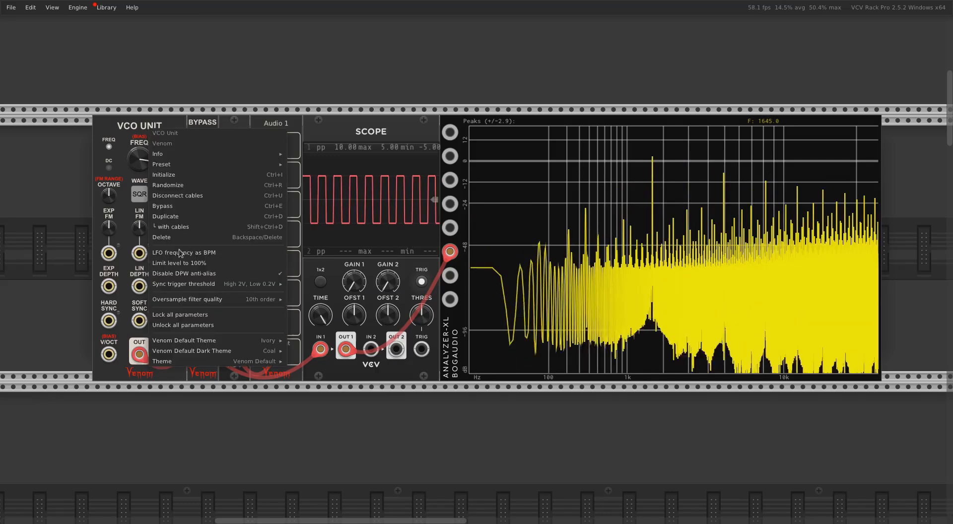
left_click(193, 274)
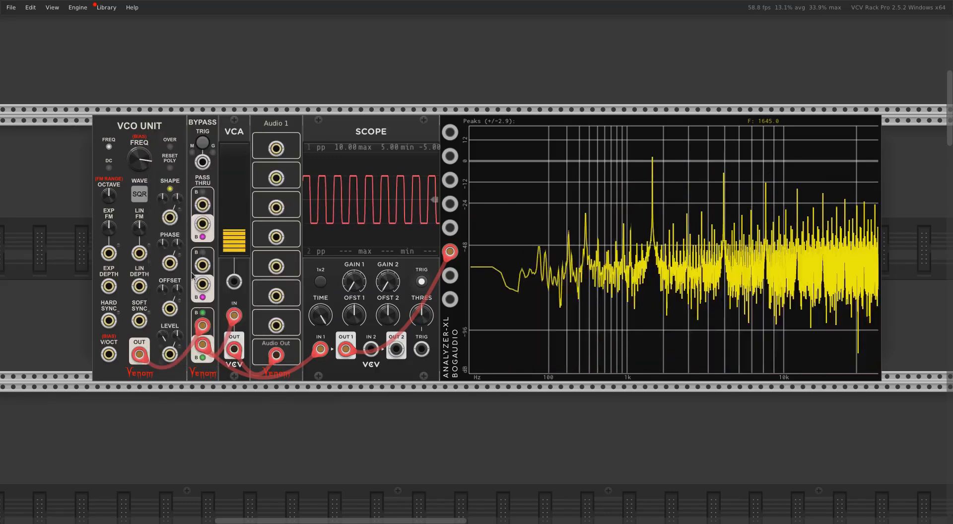
Lower the frequency to about 415 Hz before resetting it to its default, and reduce the VCA level to 9.1%
mouse_move(143, 170)
left_mouse_down()
mouse_move(143, 149)
mouse_move(143, 170)
left_mouse_up()
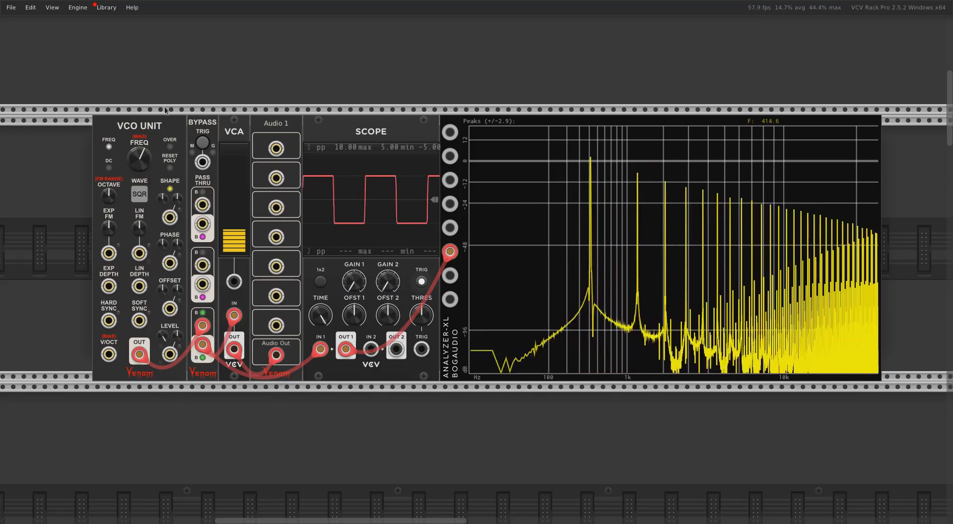
double_click(147, 156)
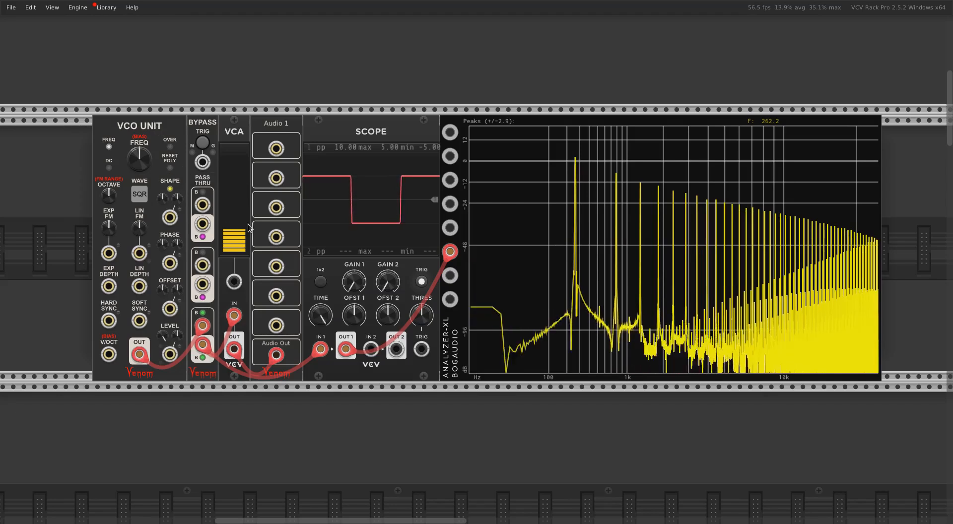
left_click_drag(249, 228, 249, 246)
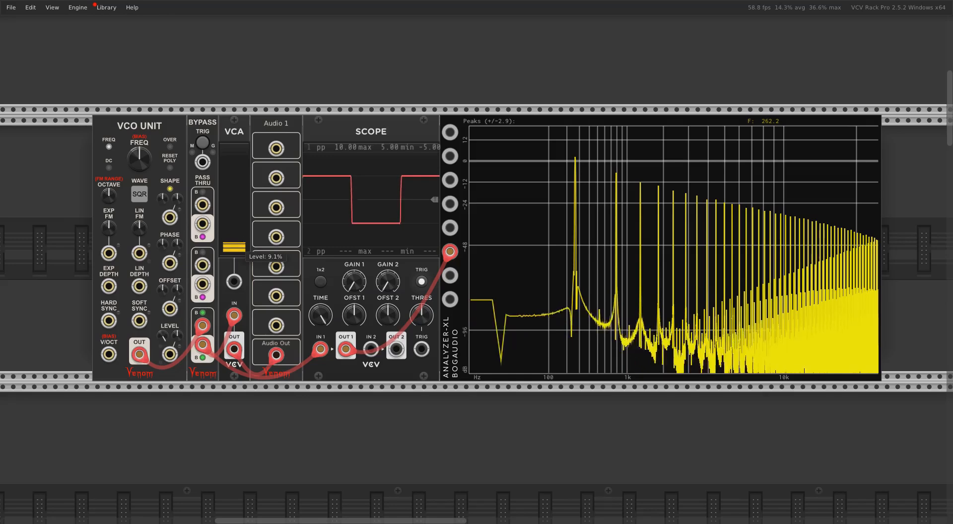
Set the square wave's frequency to about 549 Hz and turn oversampling on
mouse_move(148, 158)
left_mouse_down()
mouse_move(147, 132)
mouse_move(148, 168)
left_mouse_up()
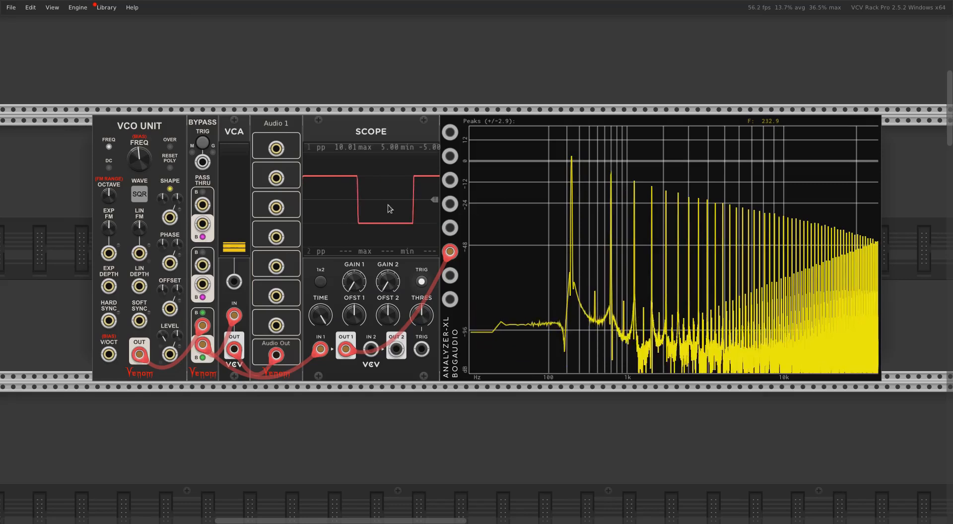
left_click_drag(144, 165, 144, 144)
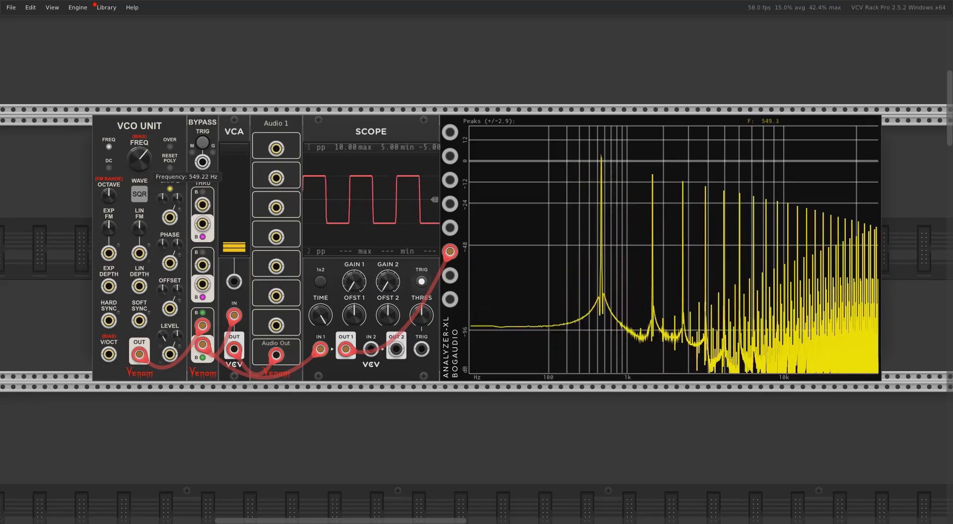
left_click(169, 147)
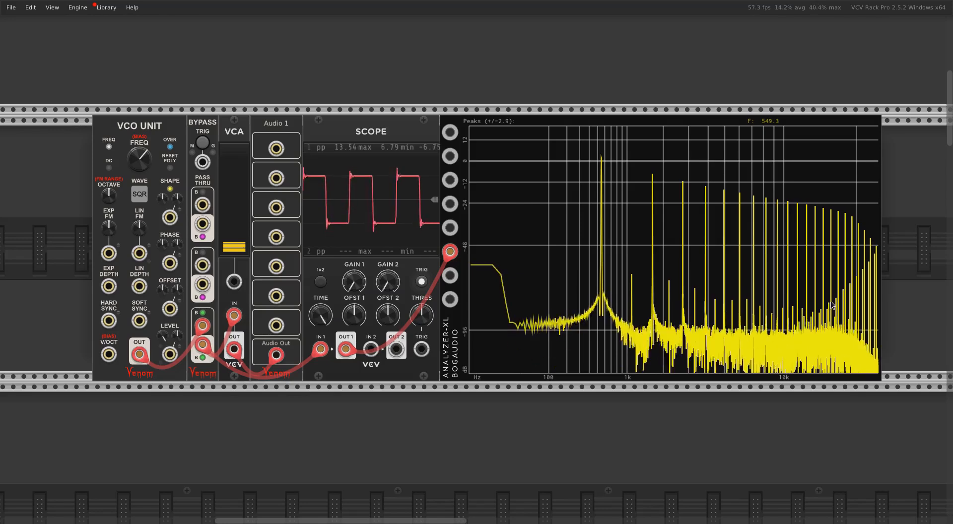
Examine the oversampled square wave's harmonic roll-off and set the VCO Unit's oversample filter quality to 6th order
right_click(146, 125)
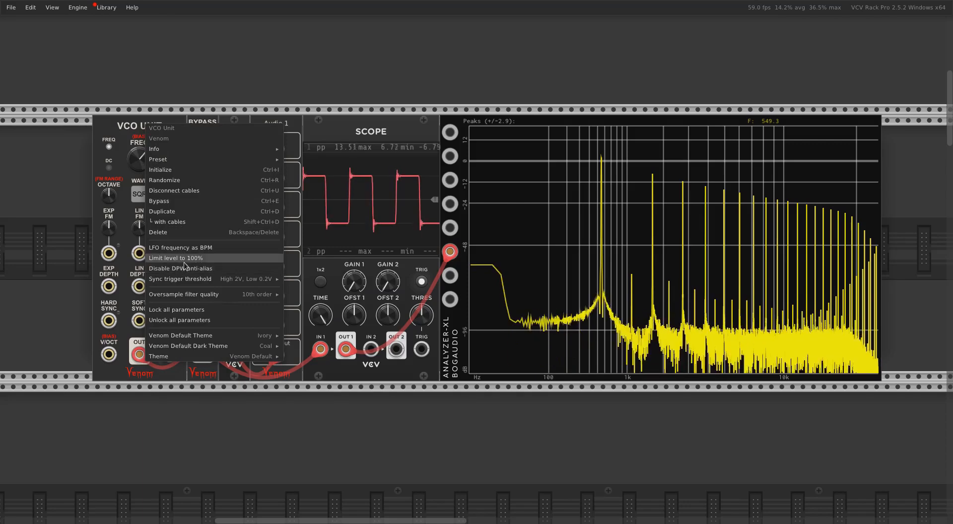
mouse_move(254, 295)
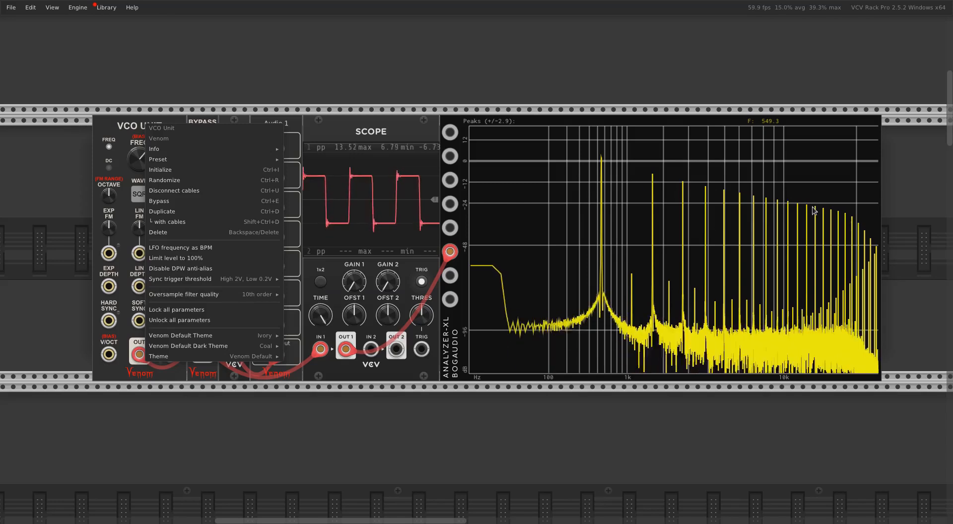
left_click(852, 219)
mouse_move(853, 220)
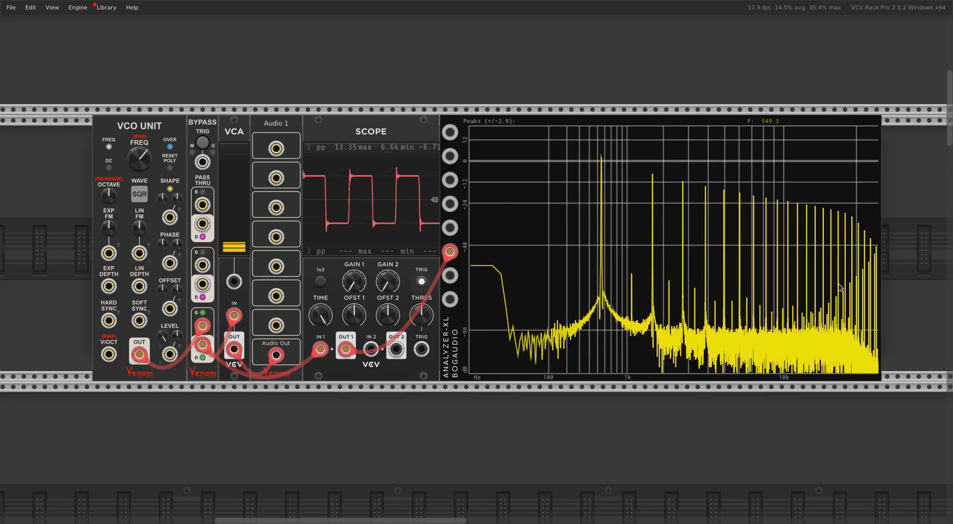
right_click(166, 128)
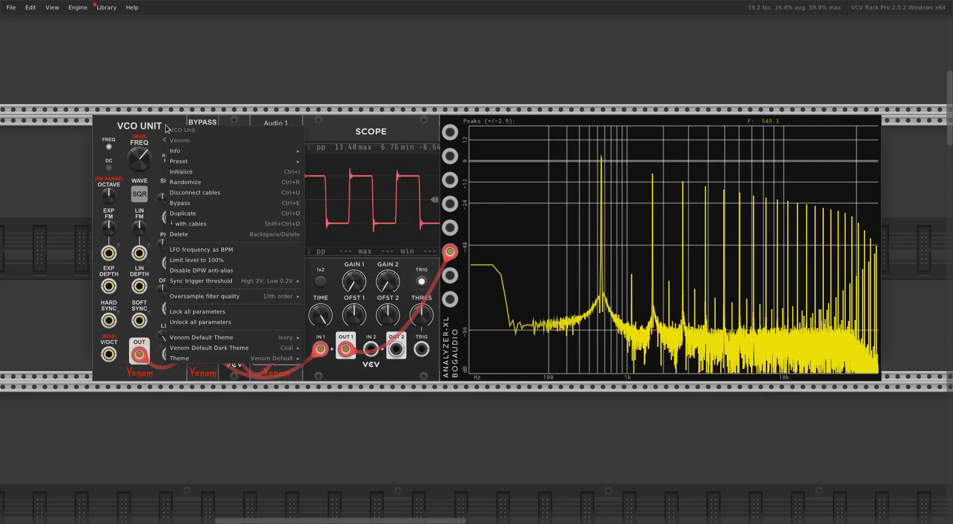
mouse_move(201, 300)
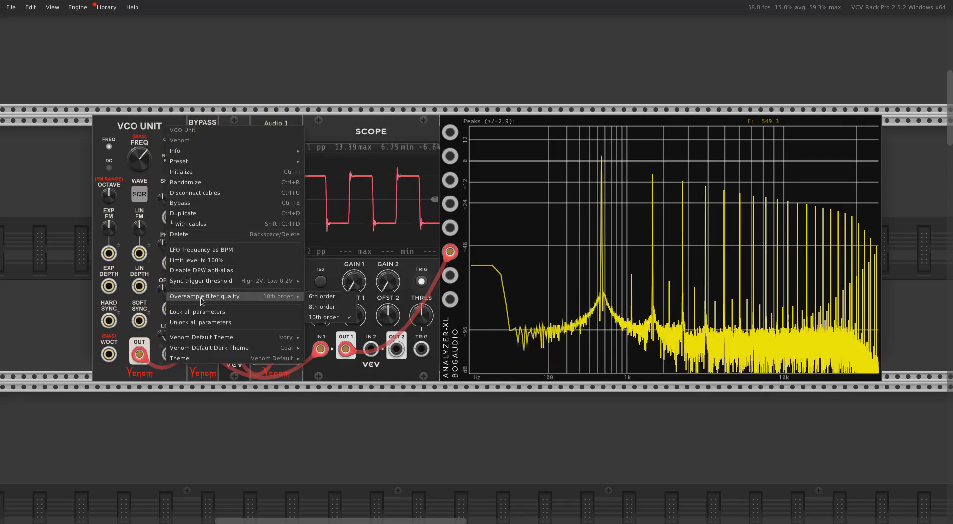
left_click(335, 297)
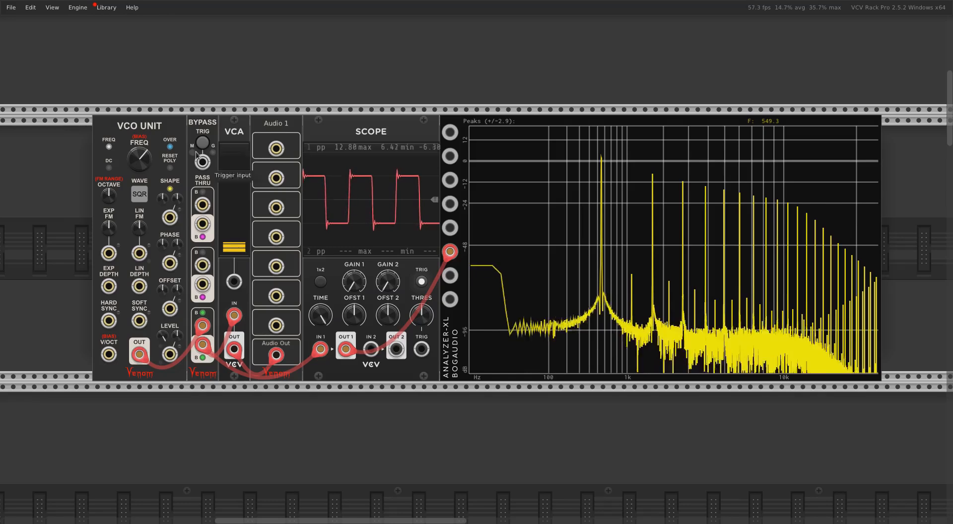
Review the VCO Unit's oversample filter quality options and bypass its patch
right_click(153, 122)
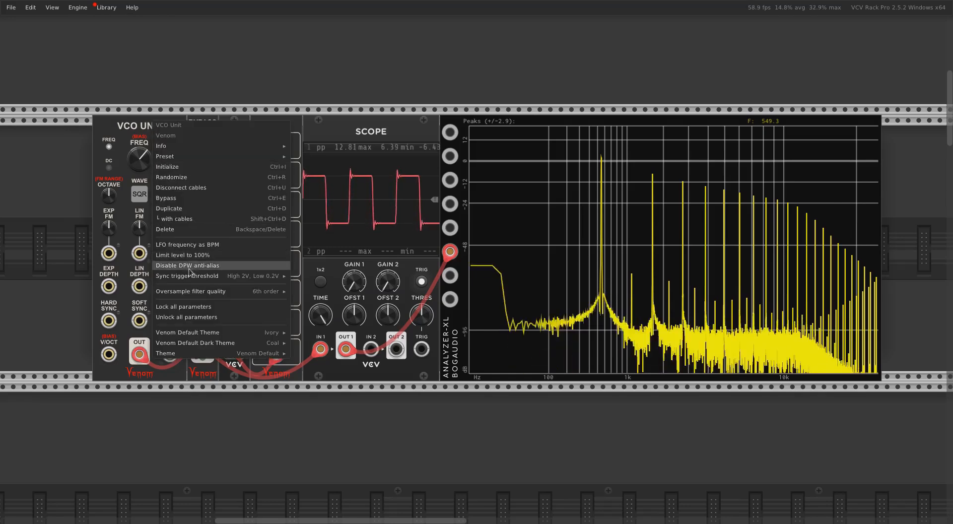
mouse_move(193, 293)
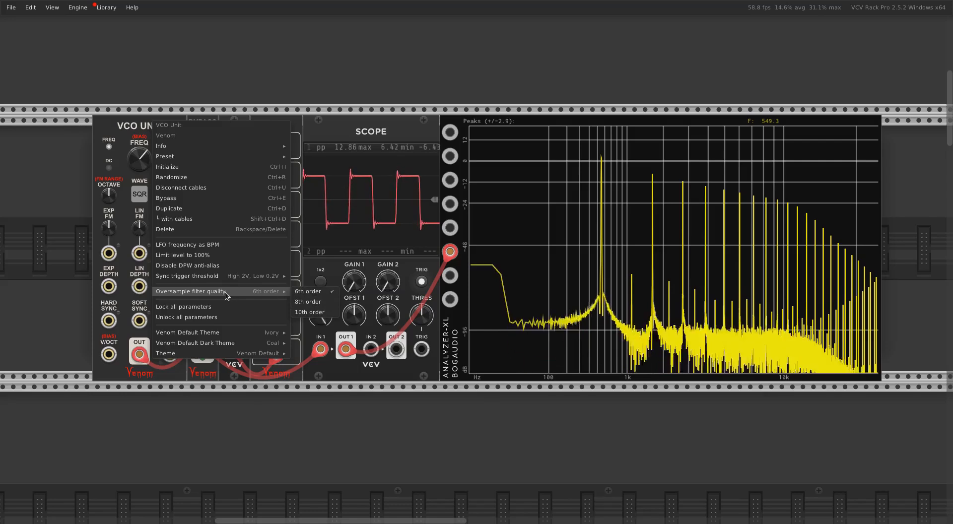
left_click(288, 93)
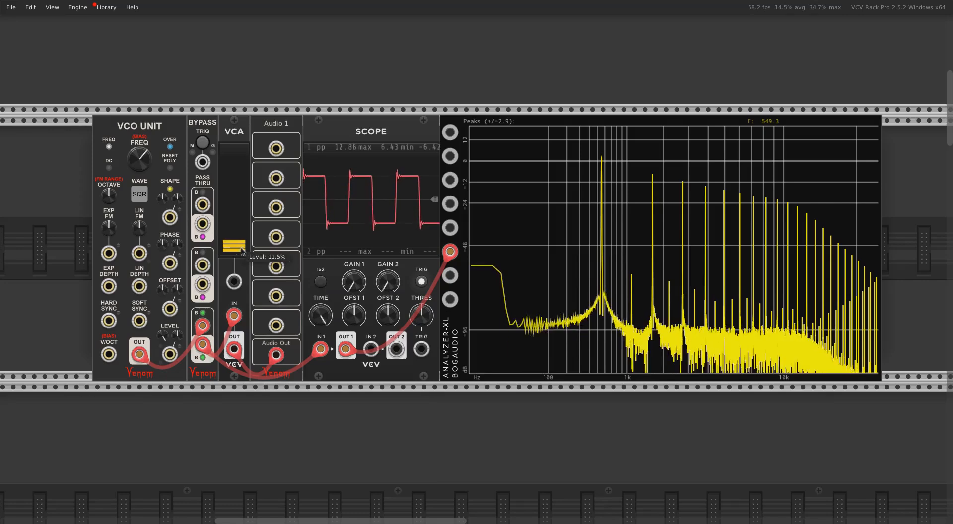
left_click(204, 144)
Reactivate the bypassed Reformation and Mix 4 modules and check Reformation's oversample filter quality options
scroll(325, 180, "down", 10)
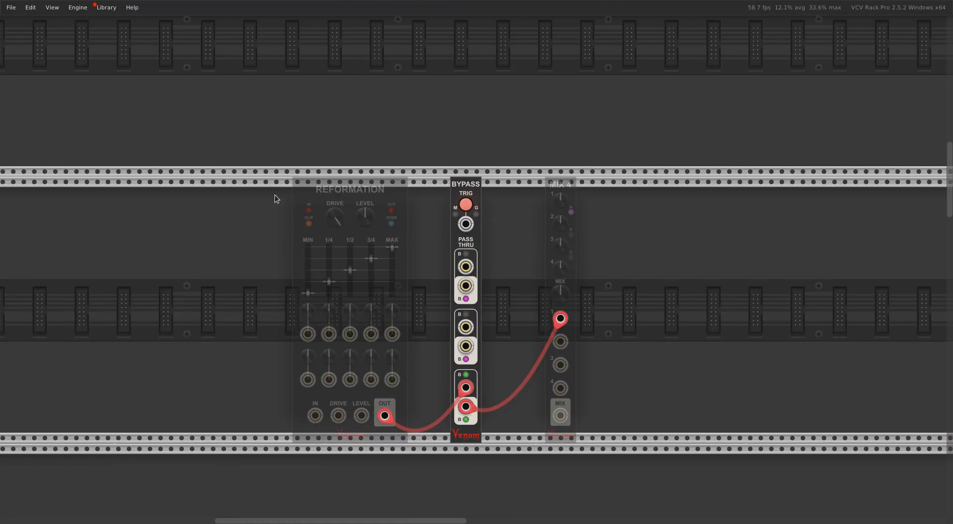
left_click(465, 204)
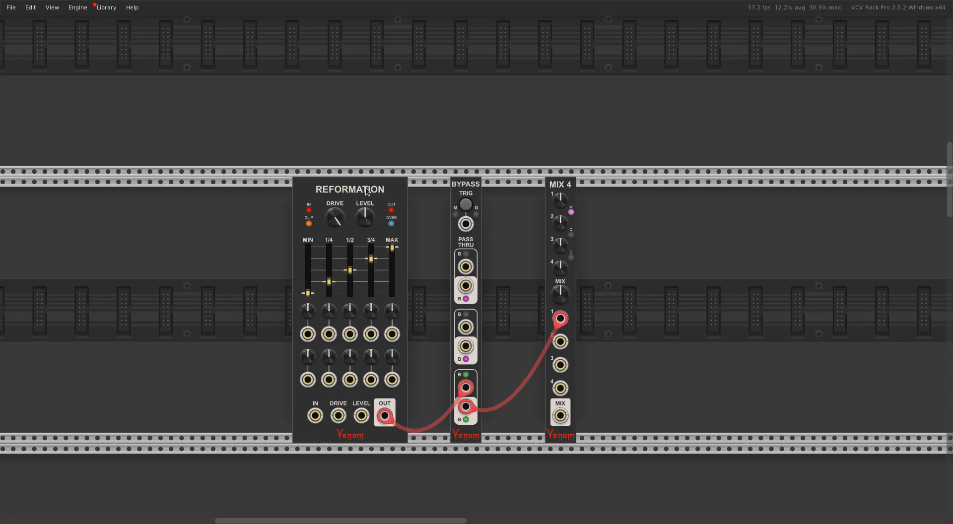
right_click(367, 188)
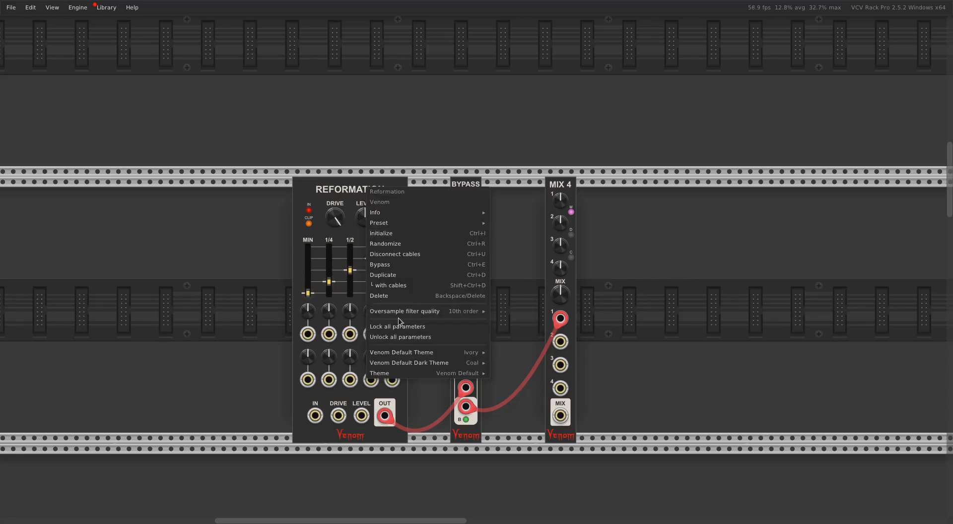
mouse_move(405, 314)
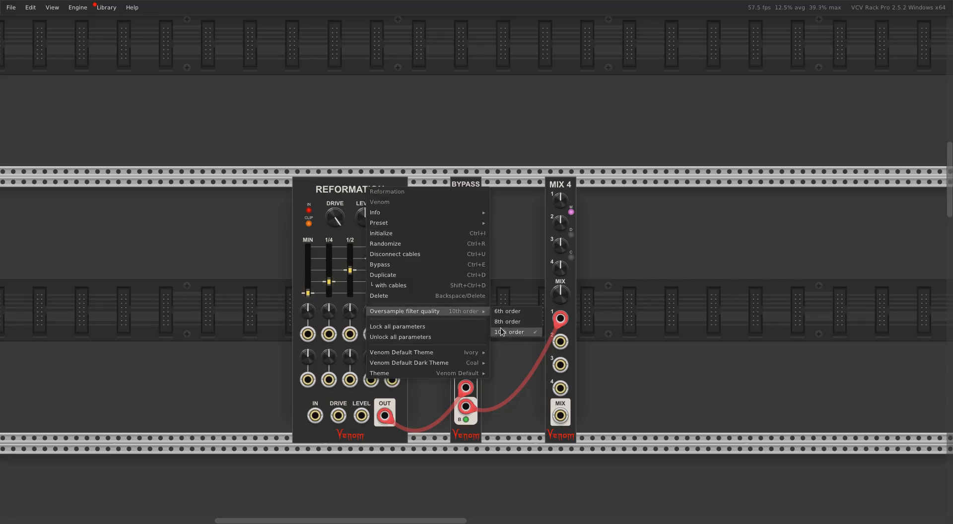
left_click(648, 269)
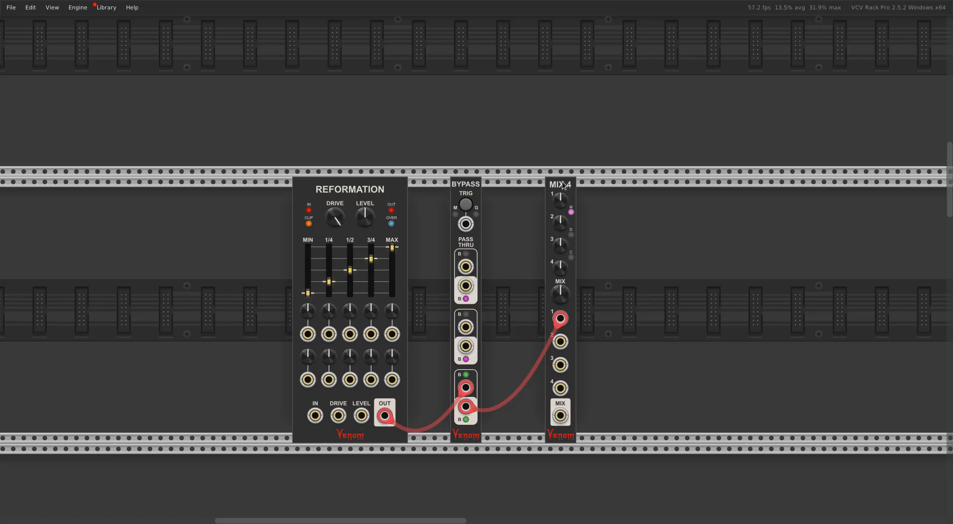
Check Mix 4's mix clipping modes and its oversample filter quality options
right_click(571, 258)
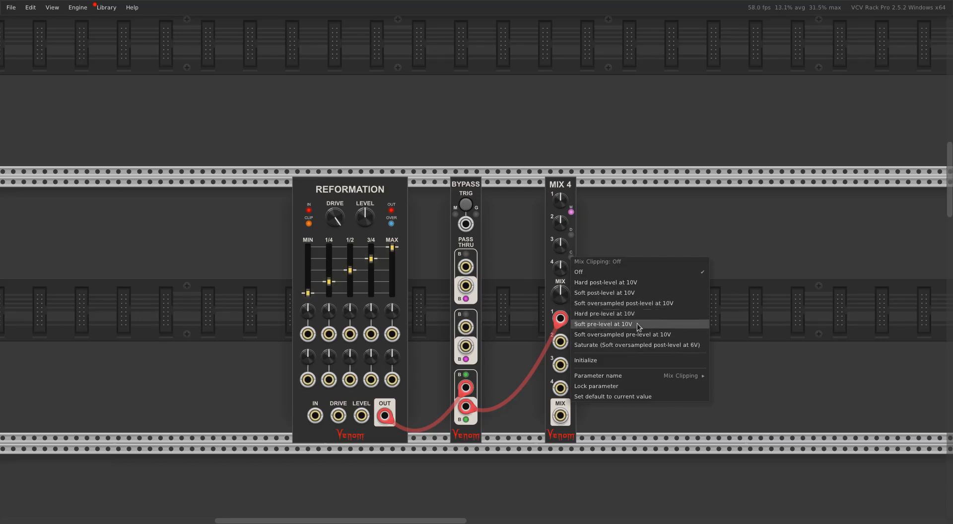
left_click(502, 287)
right_click(564, 188)
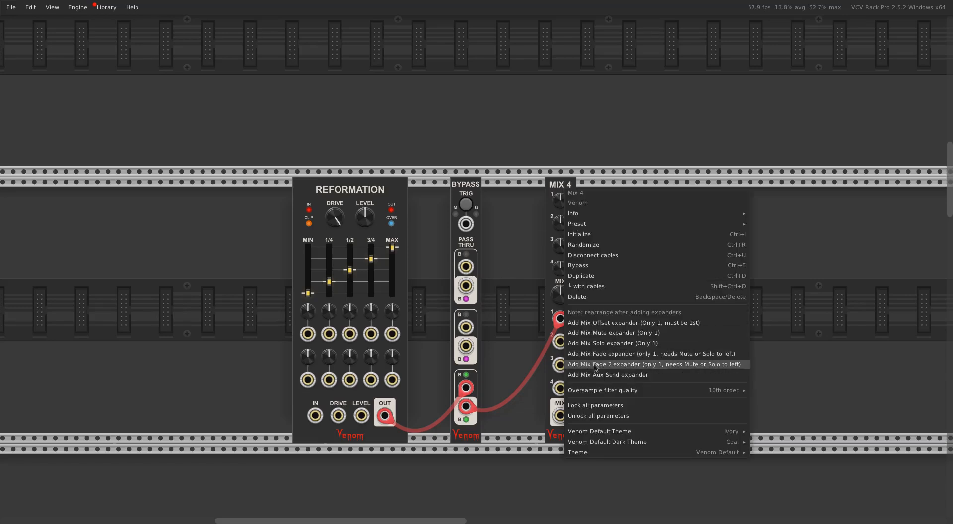
mouse_move(599, 391)
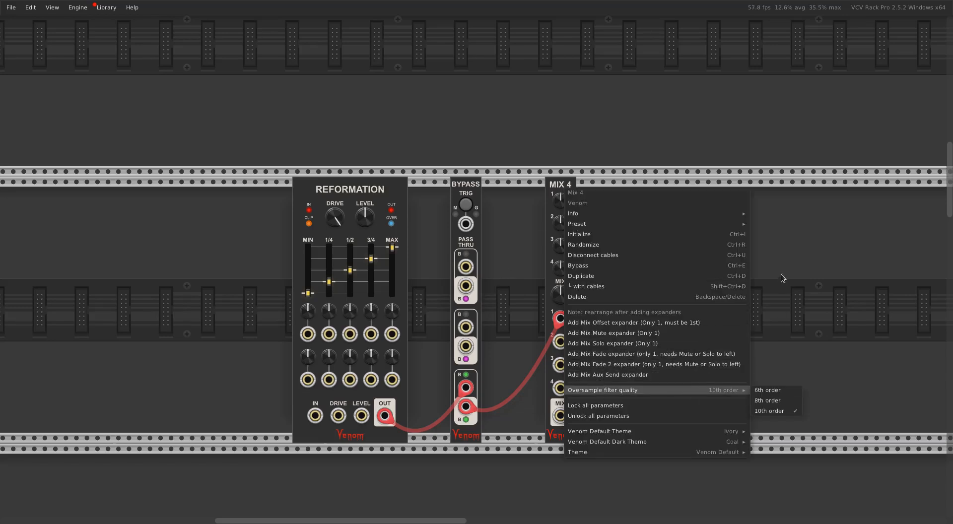
left_click(799, 265)
Bypass the Reformation and Mix 4 modules
scroll(567, 167, "up", 8)
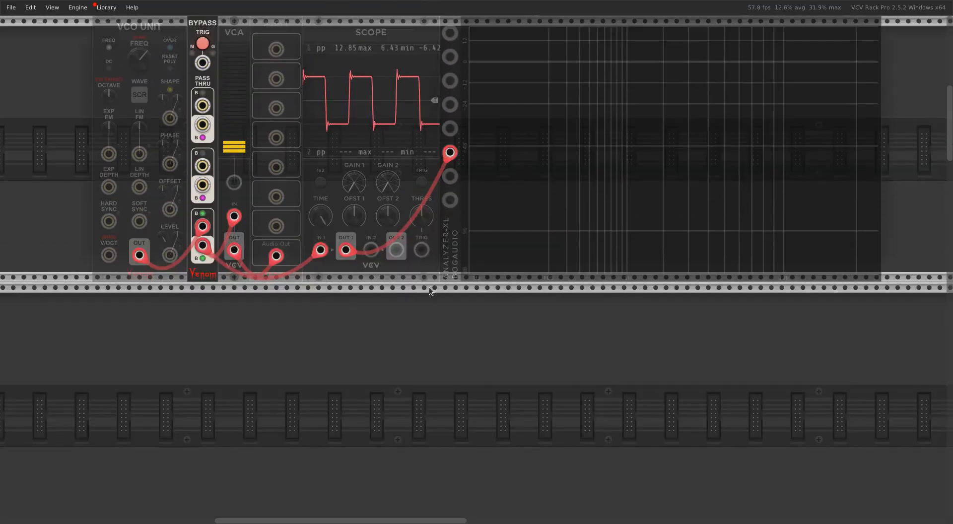
scroll(430, 291, "down", 8)
left_click(465, 329)
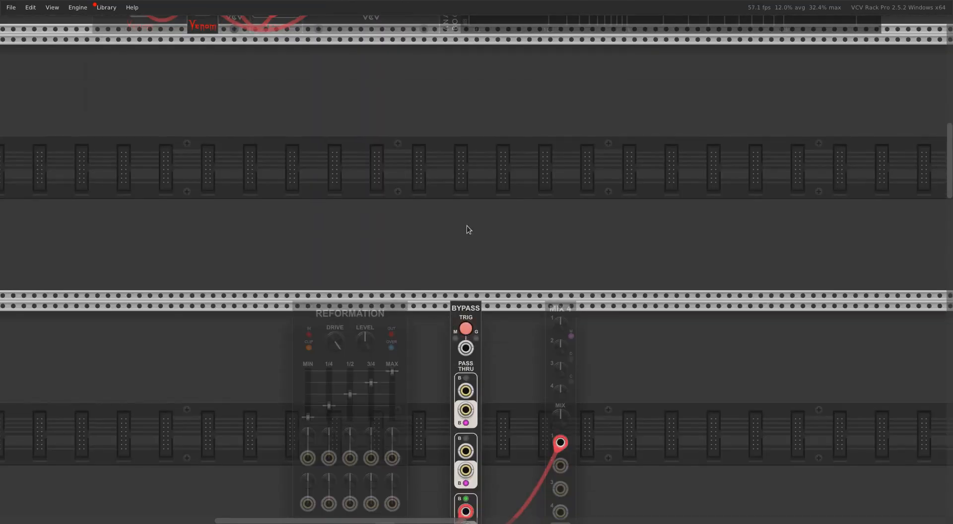
Reactivate the bypassed Phasor Shaper patch and check the second VCO Unit's frequency mode options
scroll(467, 229, "up", 6)
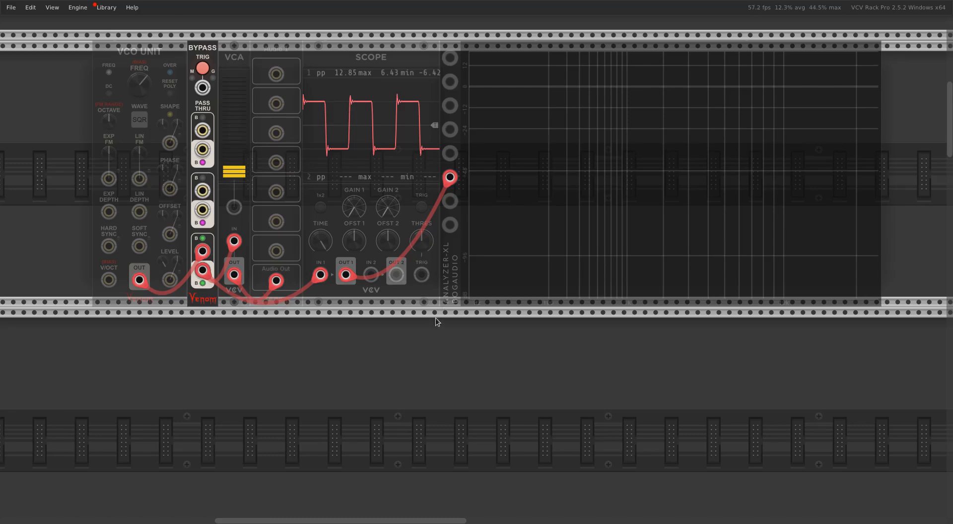
scroll(437, 323, "down", 8)
scroll(448, 276, "down", 10)
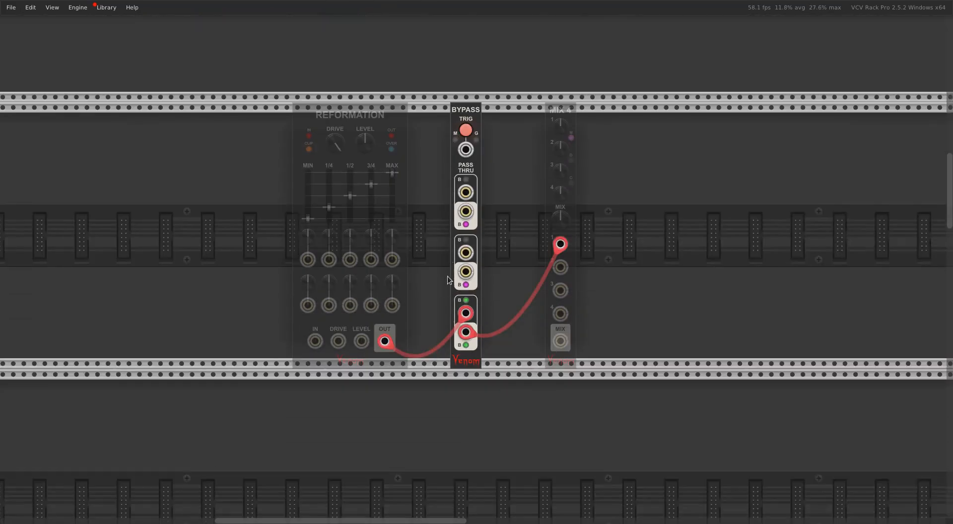
scroll(441, 269, "down", 2)
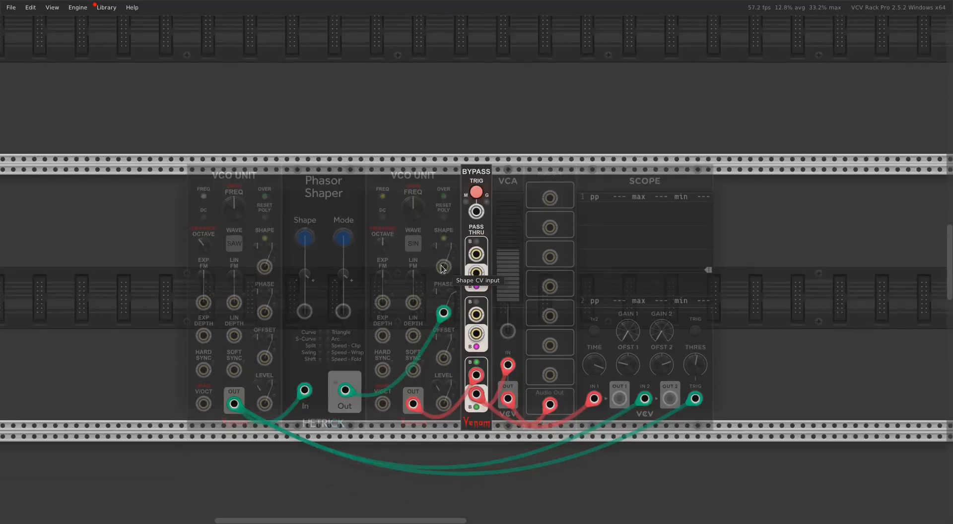
scroll(441, 269, "down", 1)
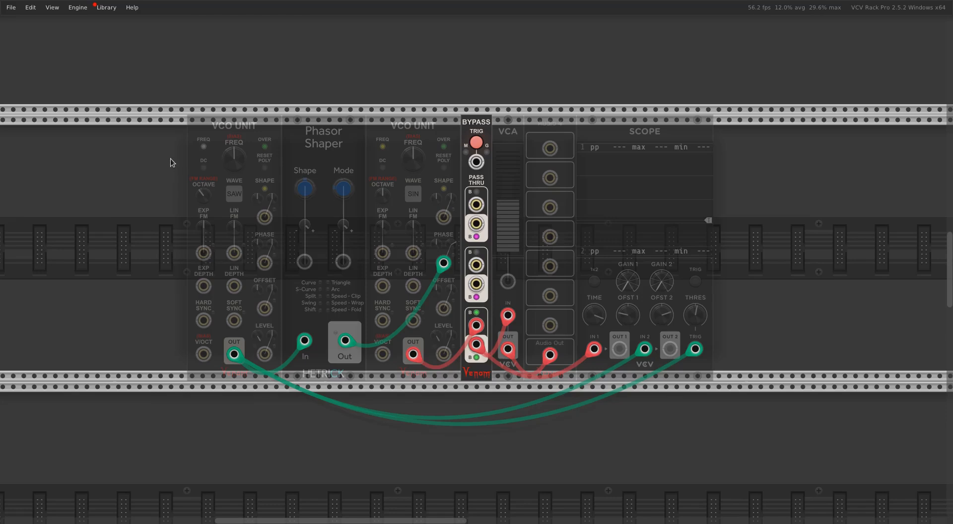
left_click(476, 142)
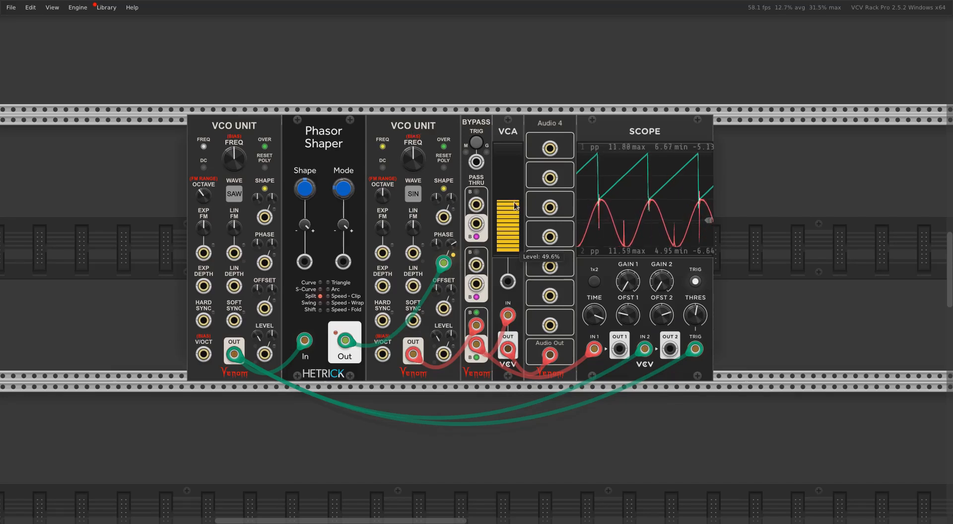
right_click(383, 147)
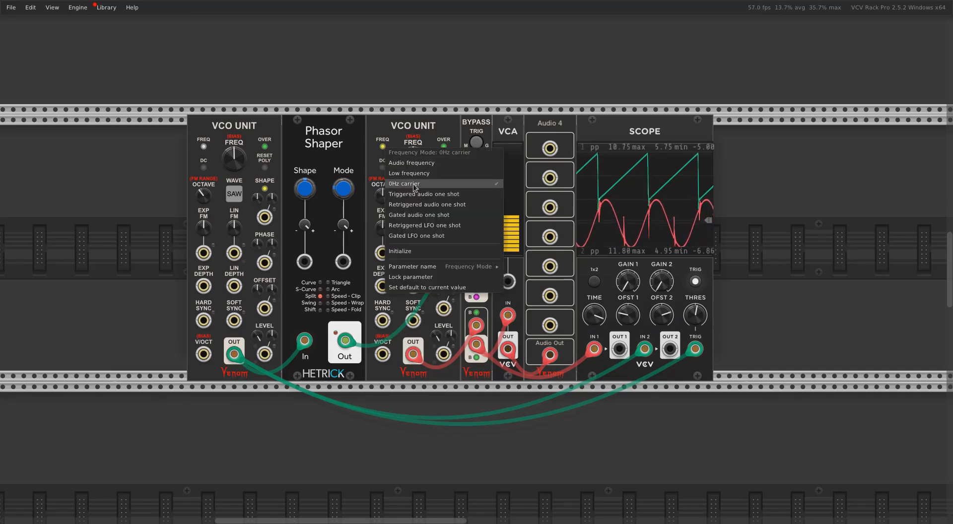
left_click(461, 31)
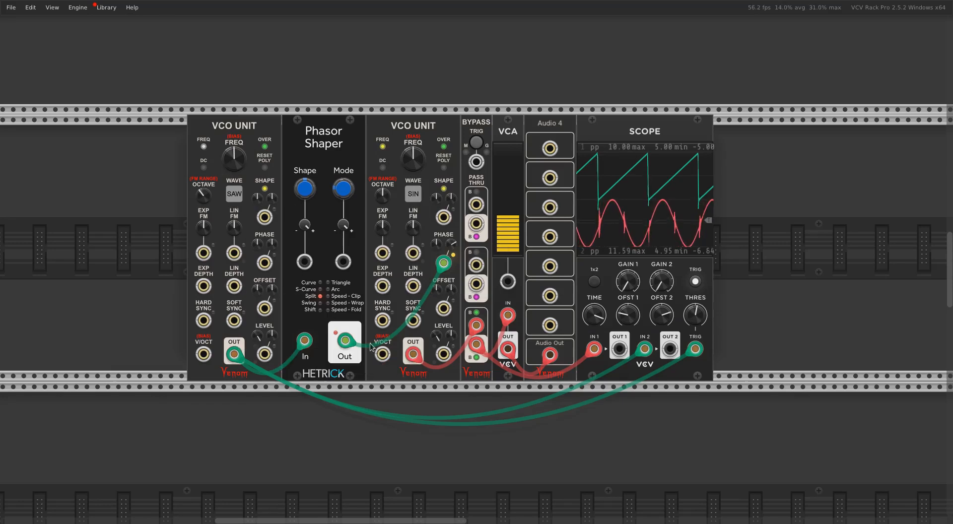
Reset the second VCO Unit's phase CV amount to 0% and re-enter an amount that restores the full sine cycle
double_click(452, 243)
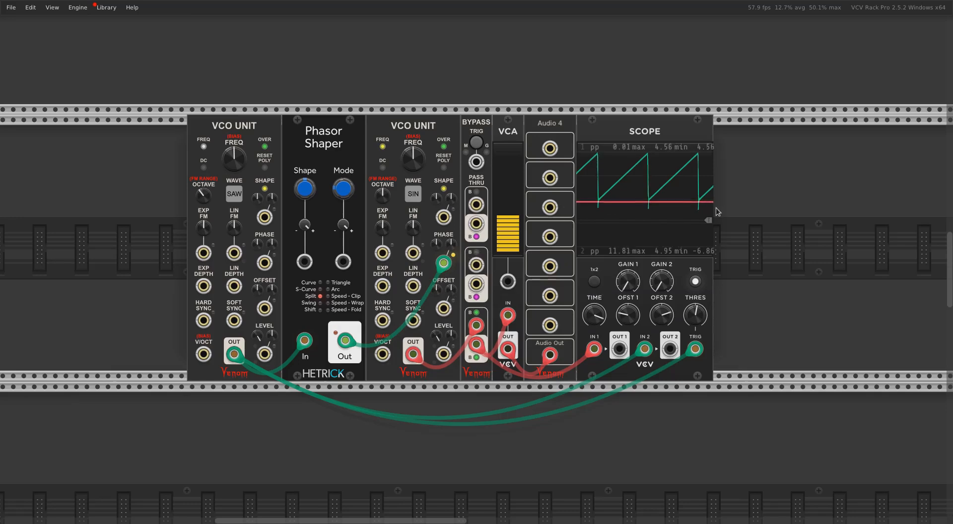
right_click(451, 244)
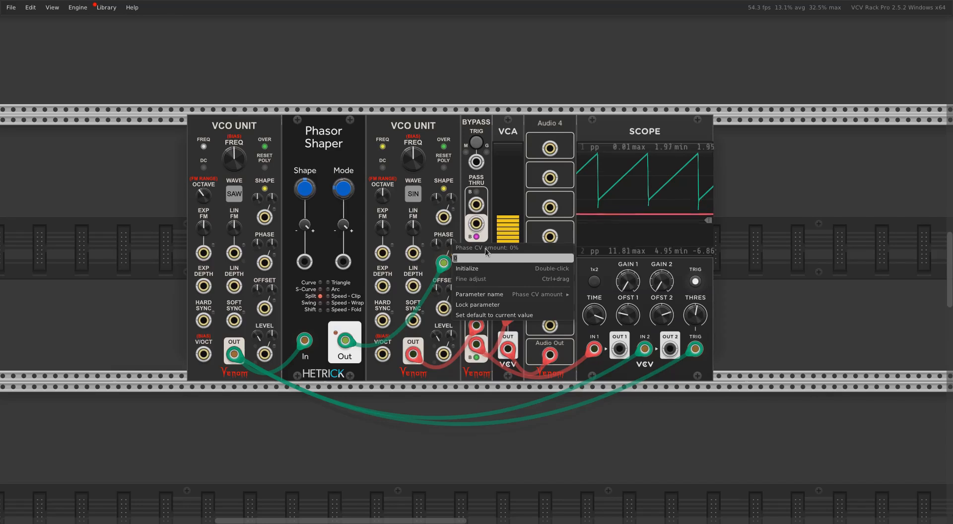
type("4")
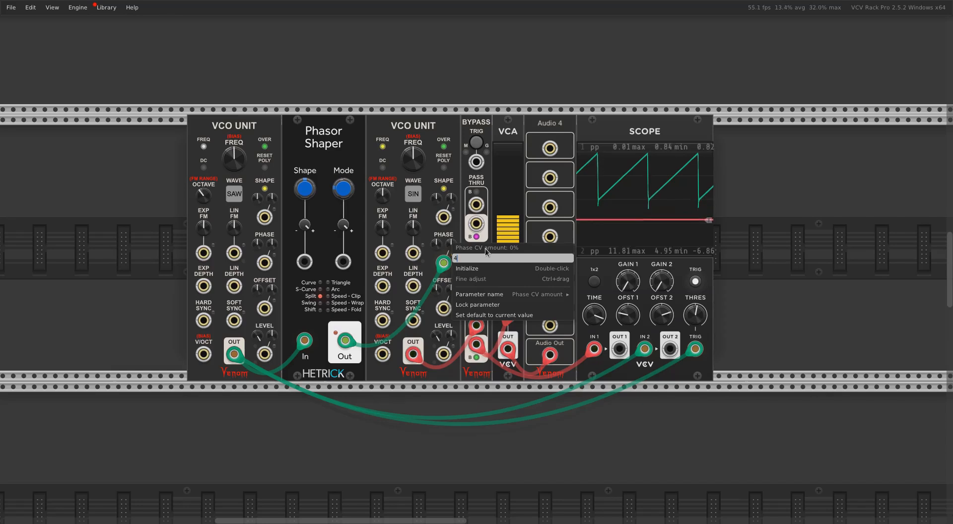
key("Return")
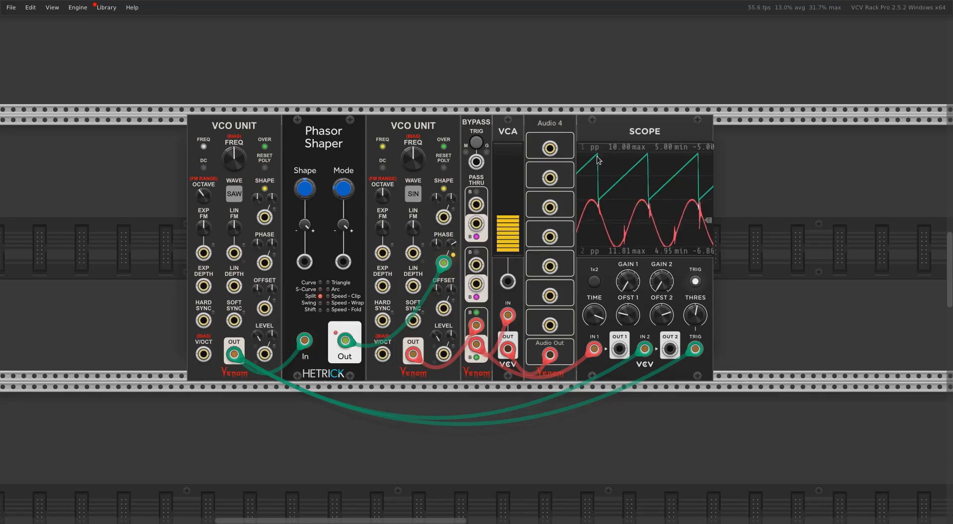
mouse_move(518, 220)
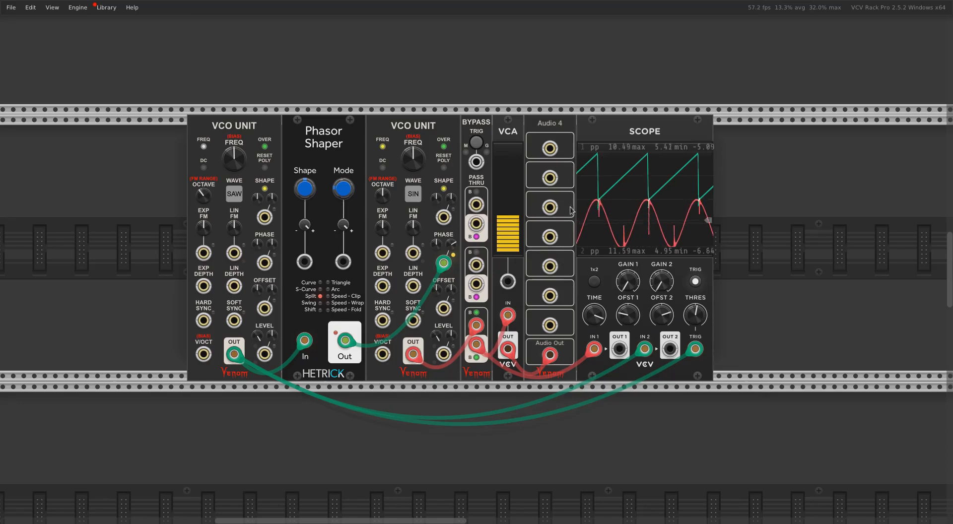
Reroute the Scope's second input to the Phasor Shaper output with Offset 2 reset, and vary the phasor shape
mouse_move(310, 195)
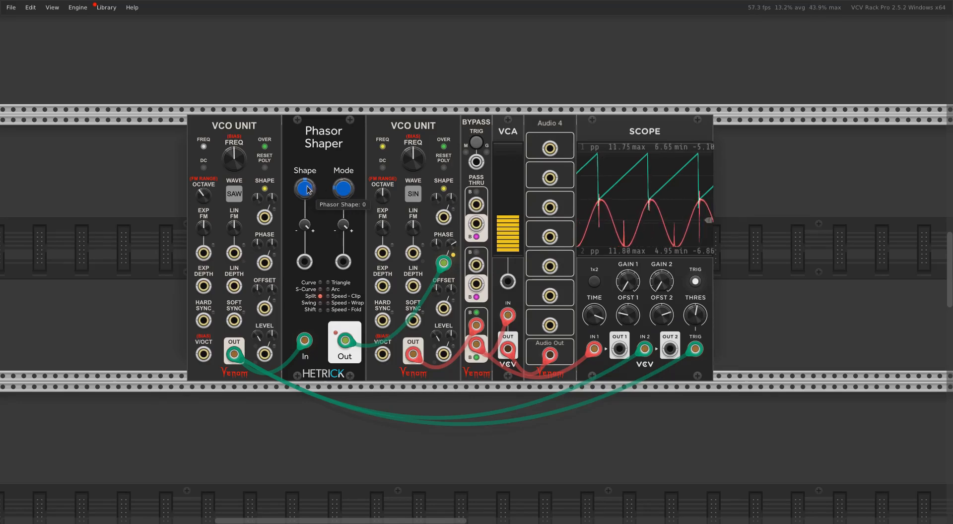
mouse_move(308, 190)
left_mouse_down()
mouse_move(308, 228)
mouse_move(308, 191)
left_mouse_up()
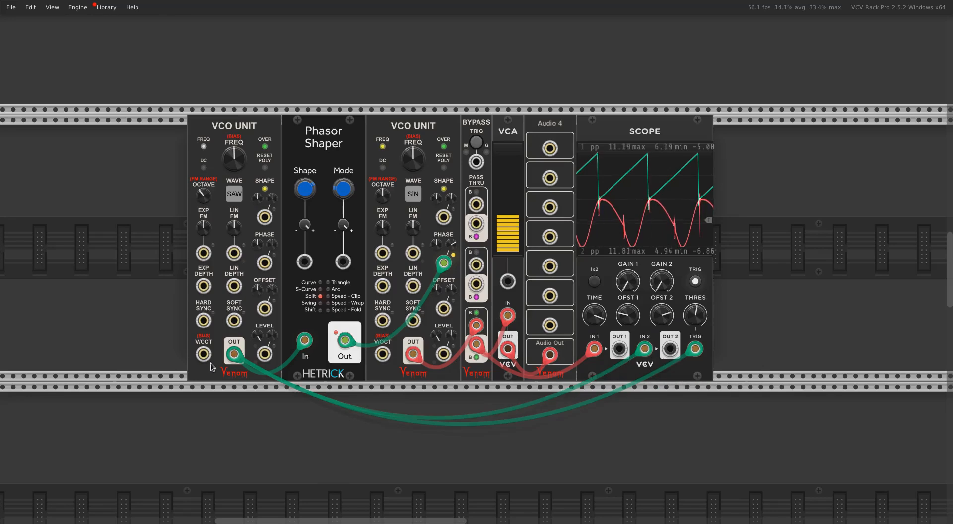
left_click_drag(234, 354, 345, 340)
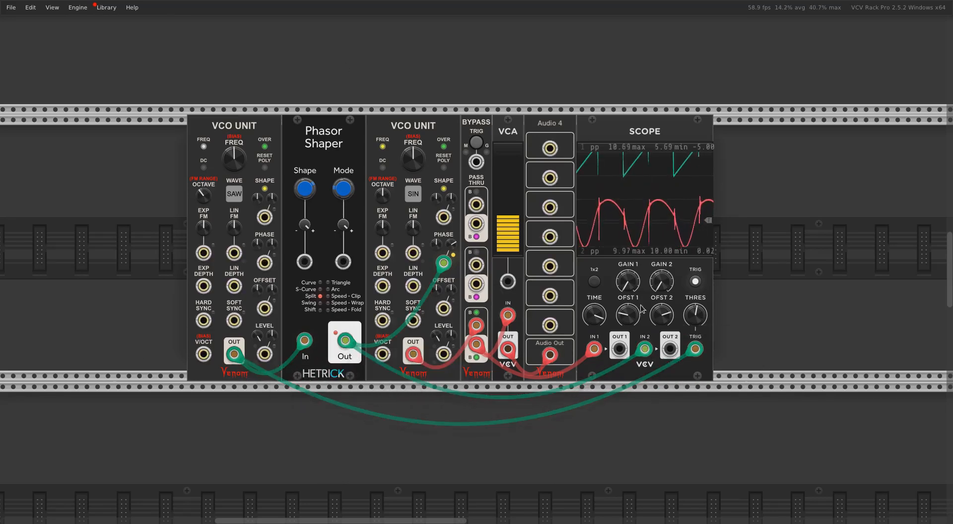
double_click(662, 315)
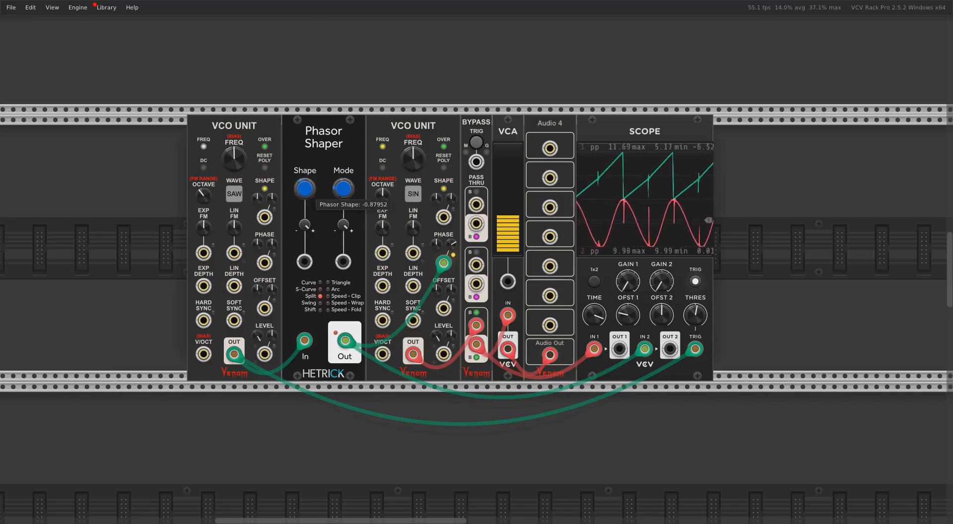
mouse_move(304, 188)
left_mouse_down()
mouse_move(304, 210)
mouse_move(304, 194)
left_mouse_up()
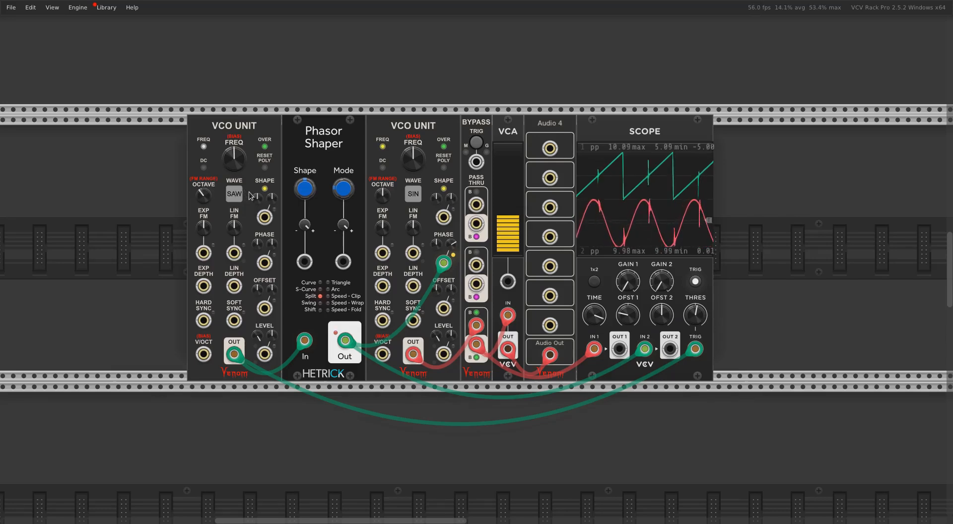
Turn off oversampling on both VCO Units
right_click(265, 147)
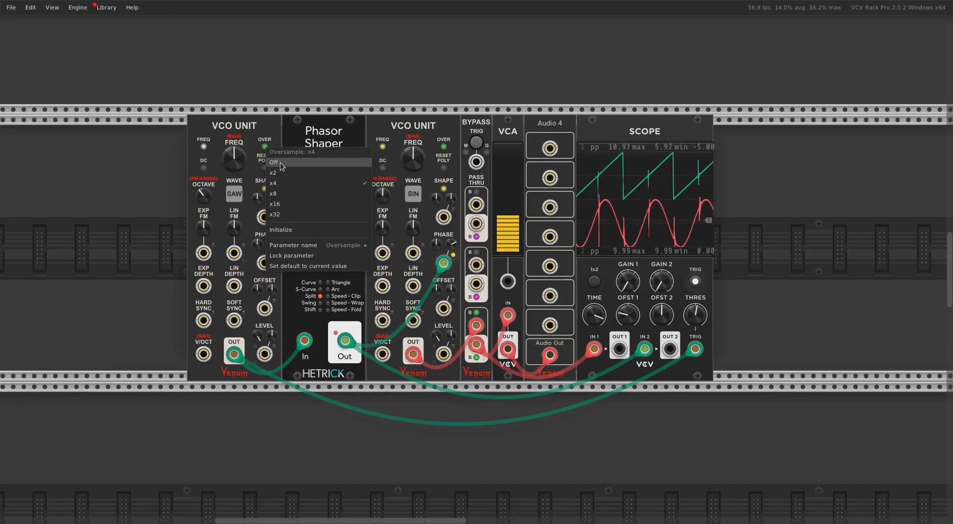
left_click(281, 164)
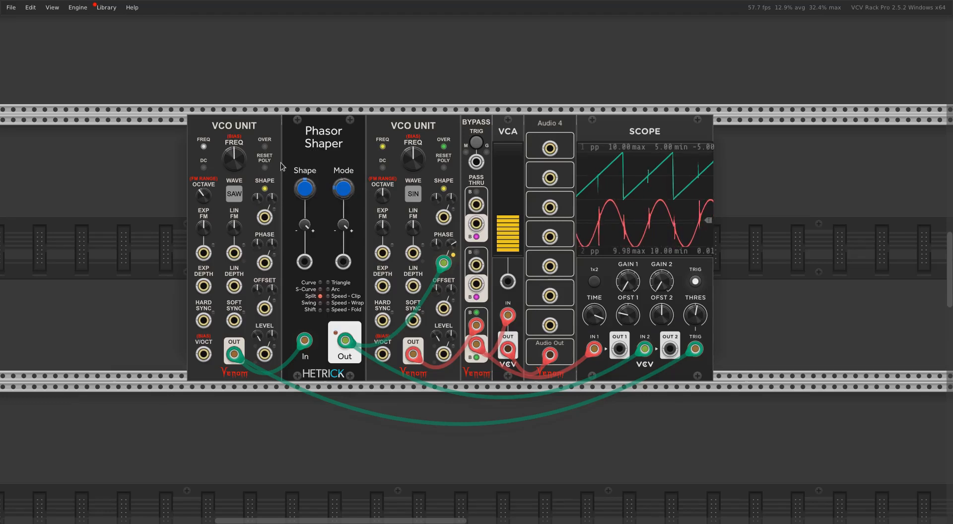
right_click(264, 147)
left_click(289, 165)
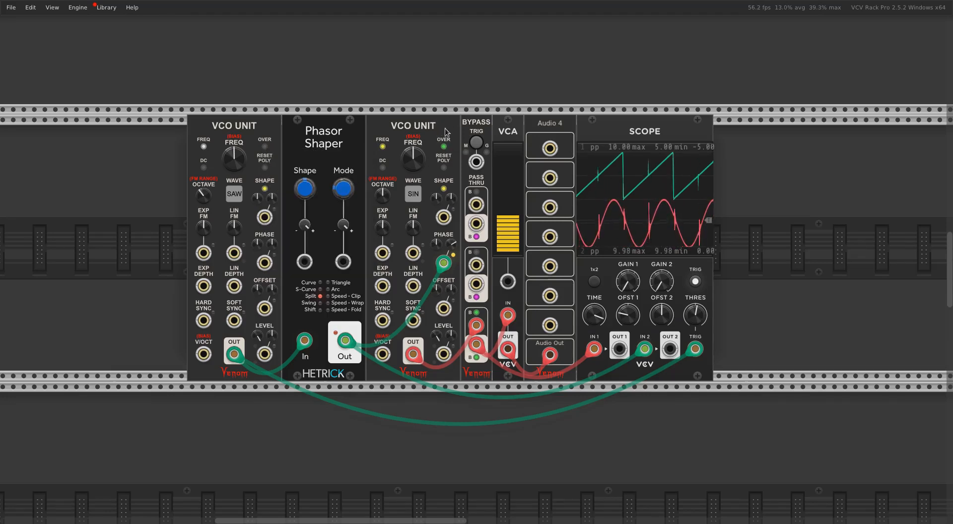
right_click(445, 150)
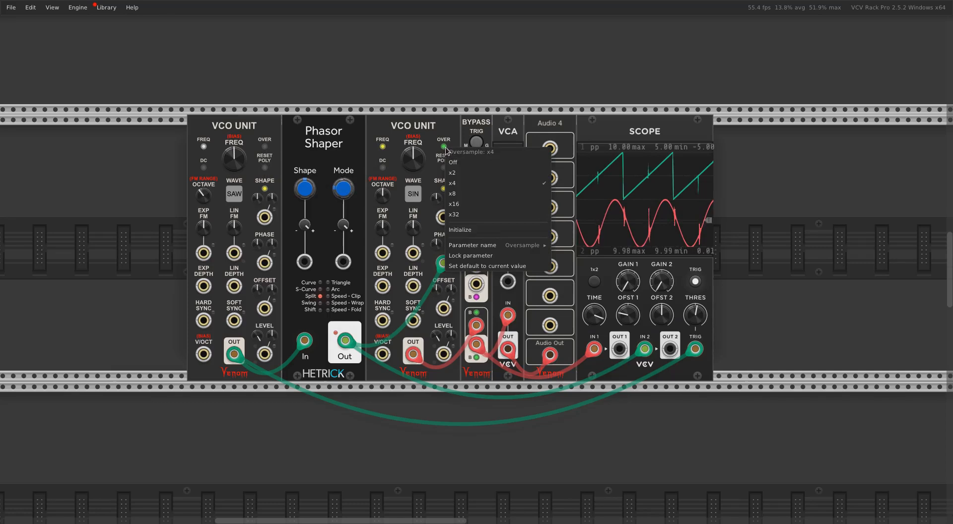
left_click(465, 166)
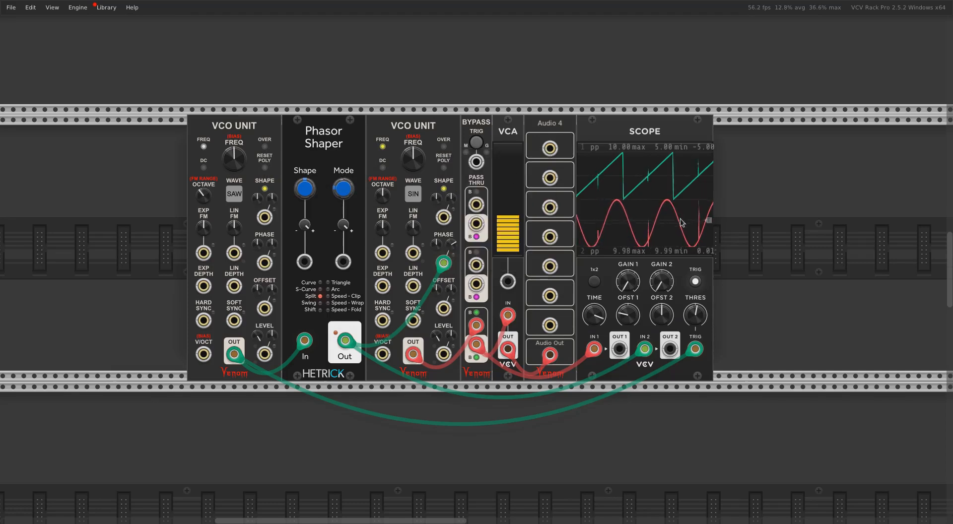
Try x4 oversampling on the first VCO Unit again and switch it back off
right_click(266, 149)
left_click(276, 165)
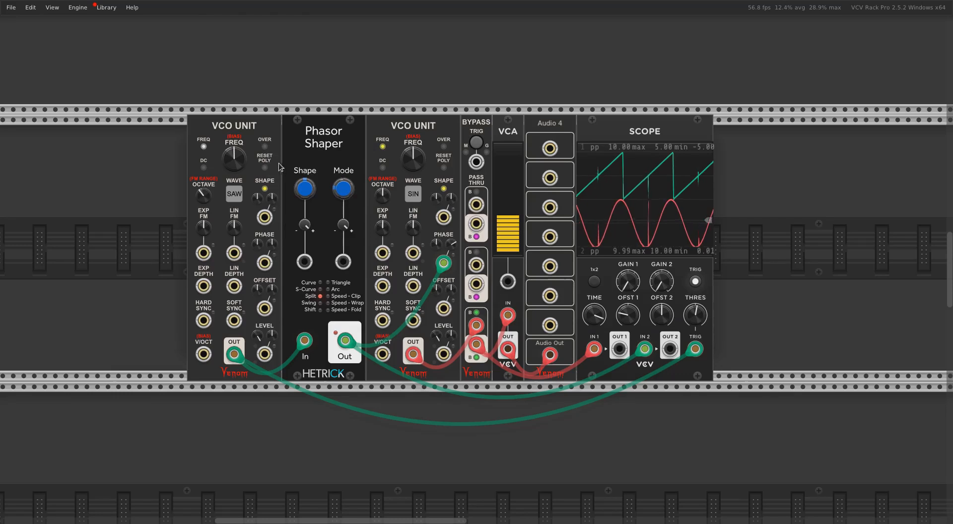
left_click(266, 149)
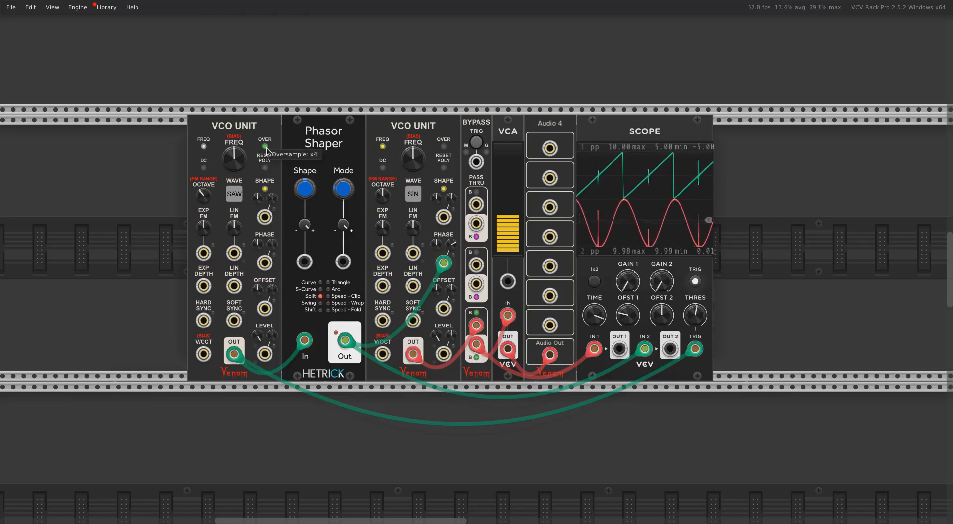
right_click(266, 148)
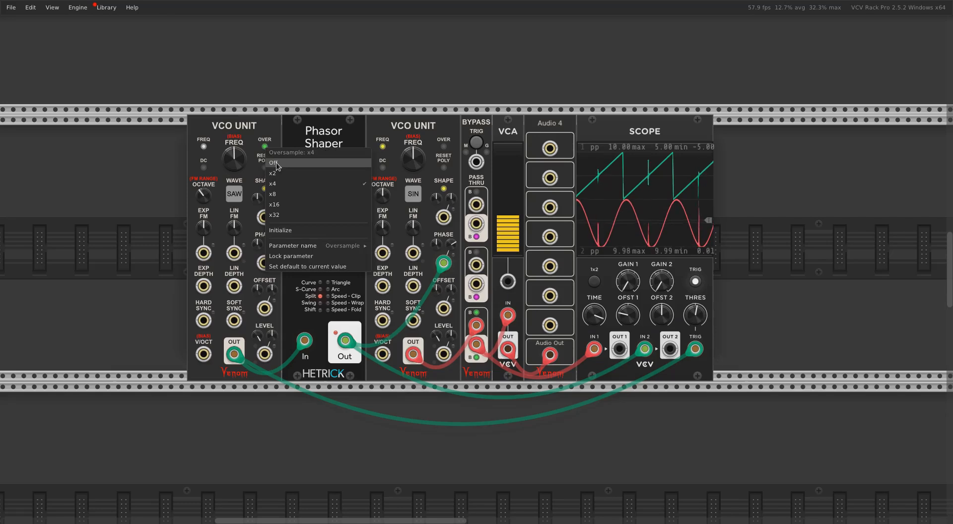
left_click(276, 163)
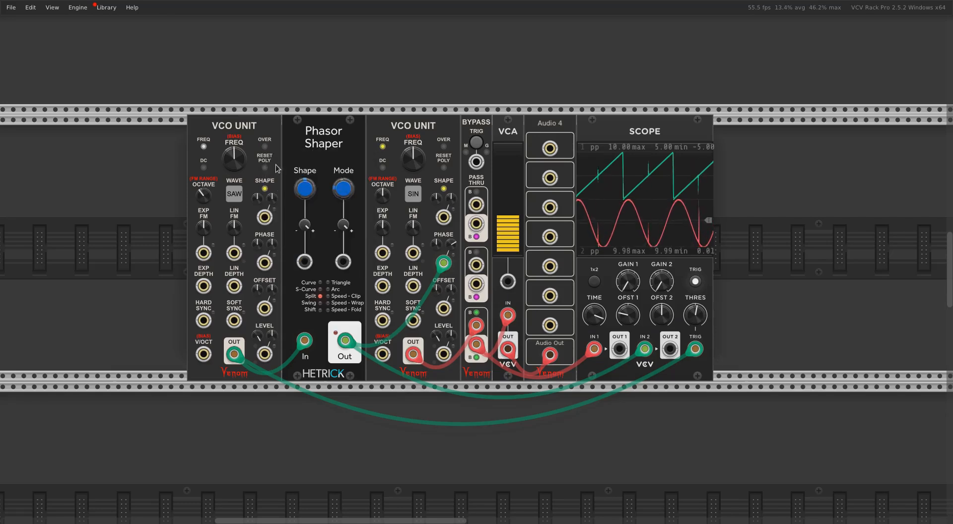
Disable DPW anti-aliasing on the first VCO Unit and vary the Phasor Shaper's shape
right_click(265, 122)
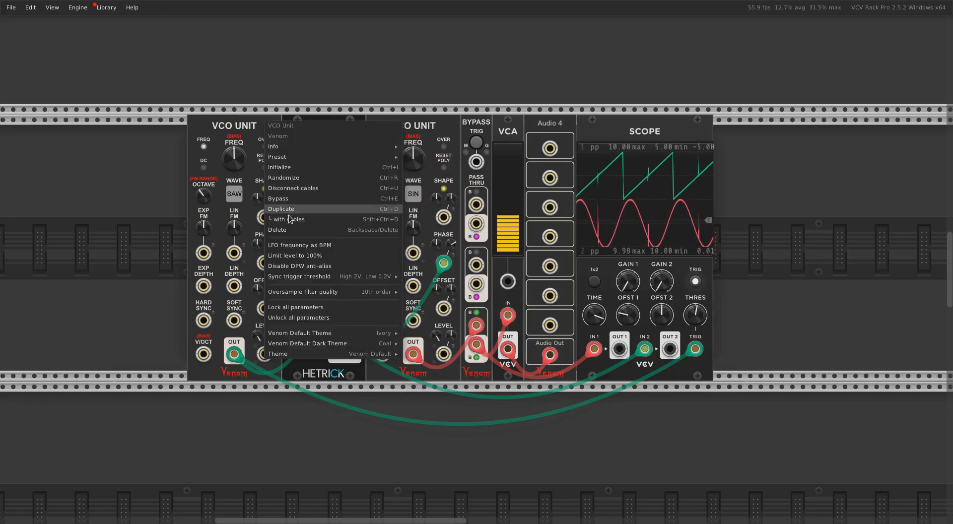
left_click(299, 267)
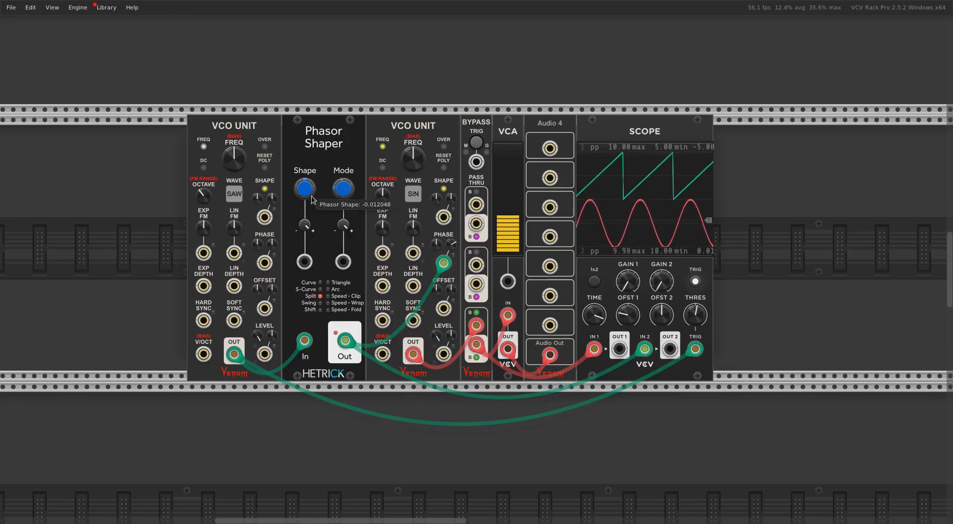
left_click_drag(309, 194, 281, 181)
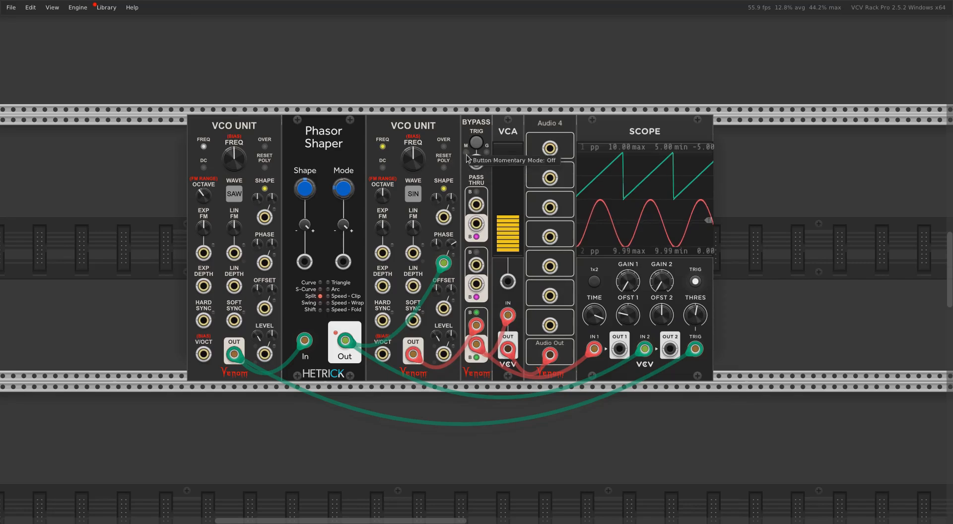
Switch the second VCO Unit to the square waveform and sweep the first VCO Unit's frequency up and back down
mouse_move(233, 159)
left_mouse_down()
mouse_move(234, 114)
mouse_move(233, 144)
left_mouse_up()
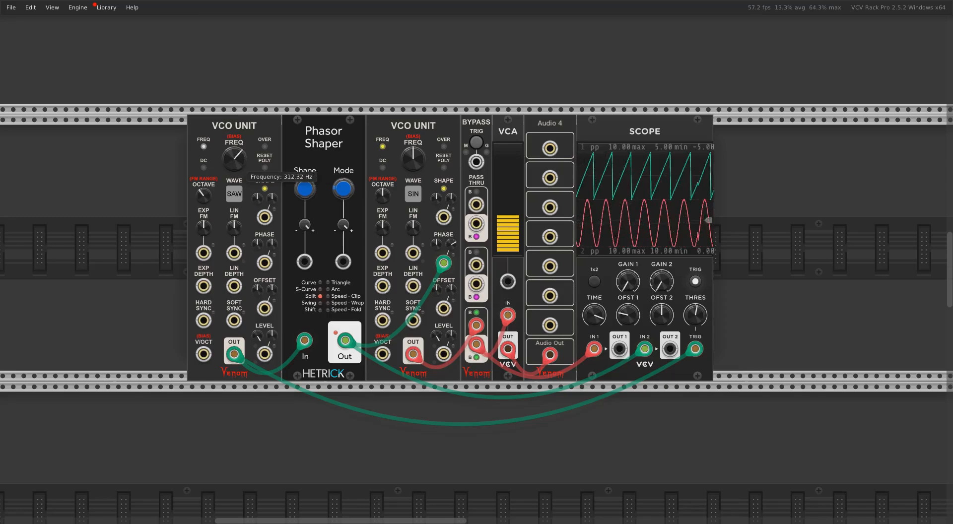
left_click(411, 199)
left_click(413, 194)
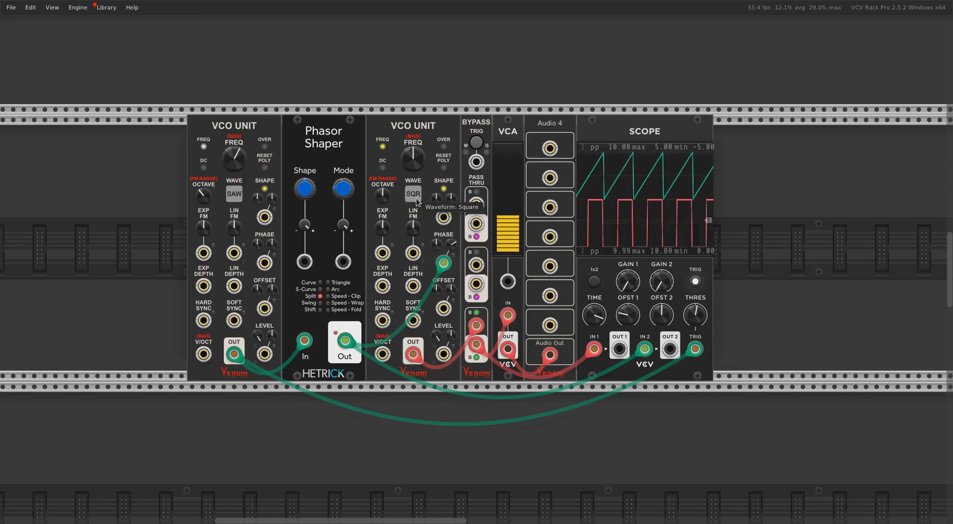
left_click_drag(234, 157, 233, 134)
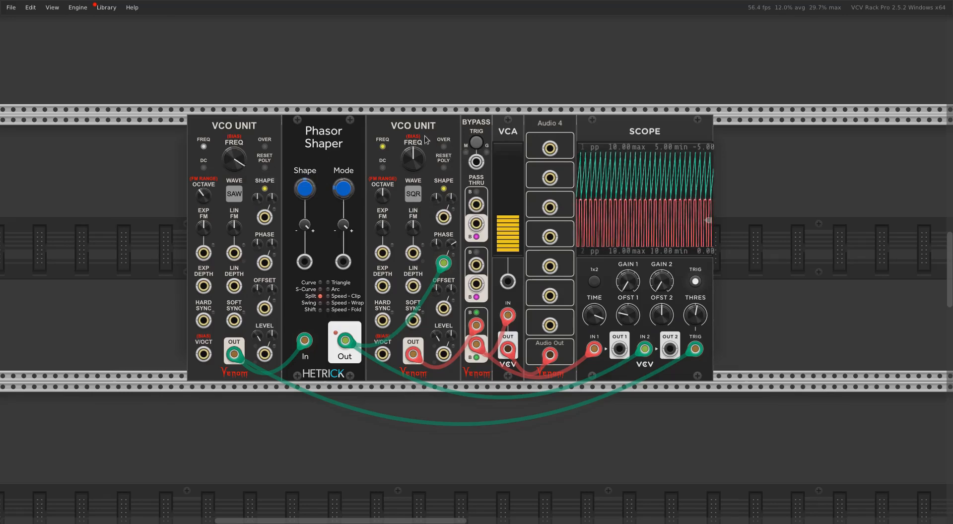
left_click_drag(240, 161, 239, 184)
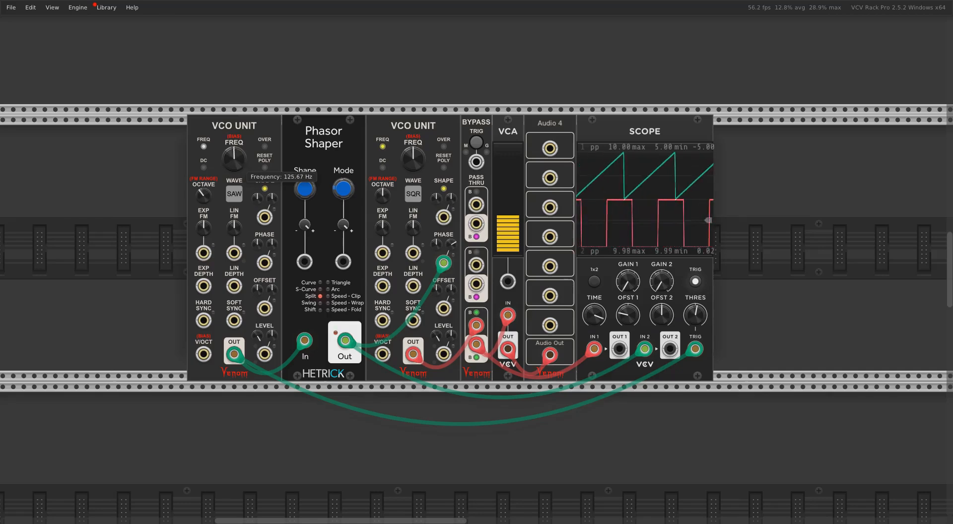
Set the second VCO Unit's oversampling to x4
right_click(443, 152)
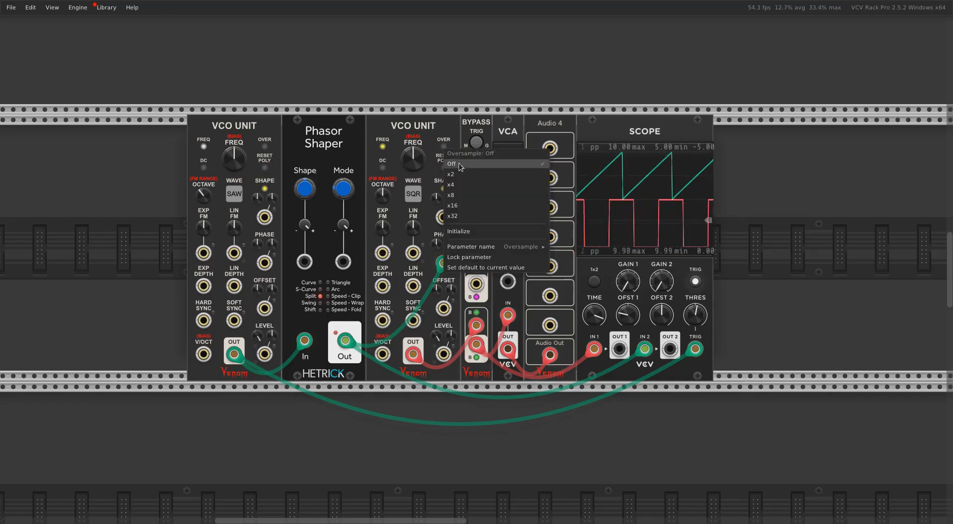
left_click(463, 186)
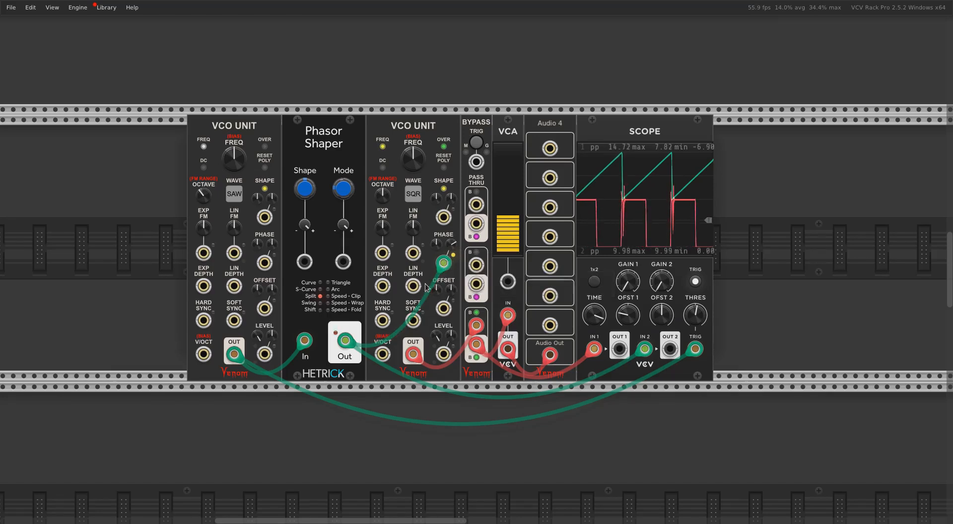
Disable oversampling on the second VCO Unit's Phase CV input and set that unit's frequency bias to 0 Hz
right_click(445, 265)
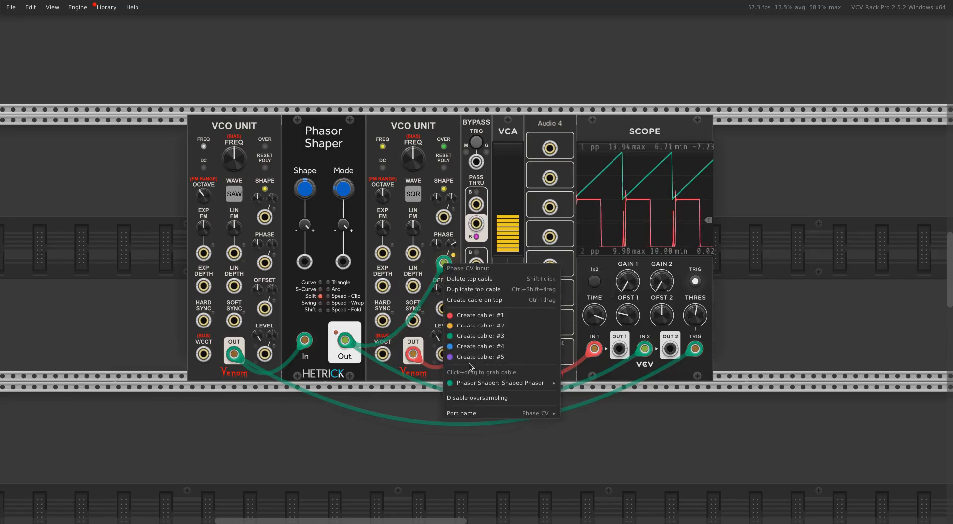
mouse_move(463, 380)
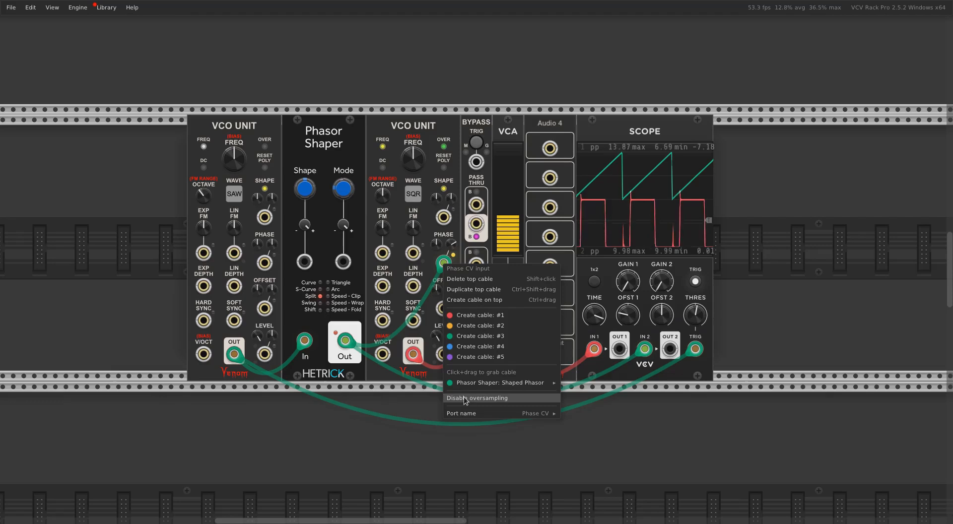
left_click(464, 397)
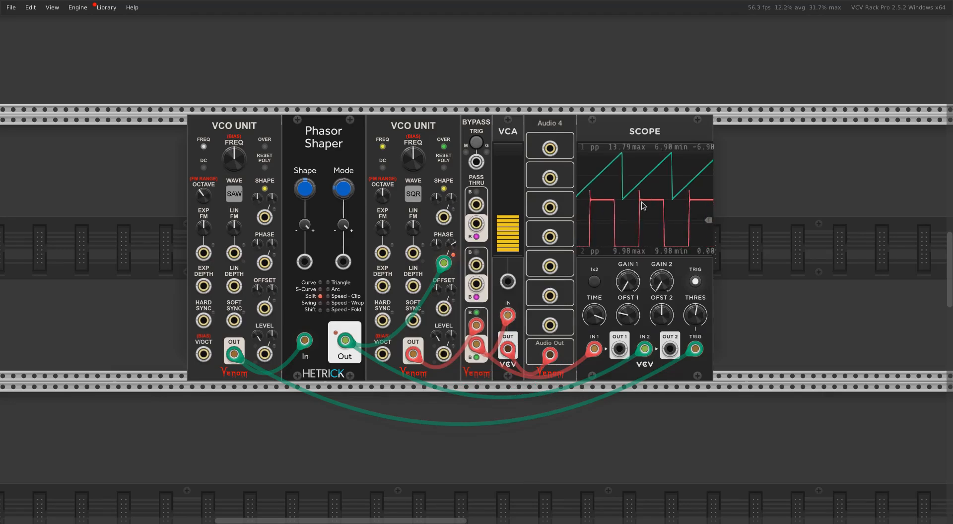
mouse_move(412, 167)
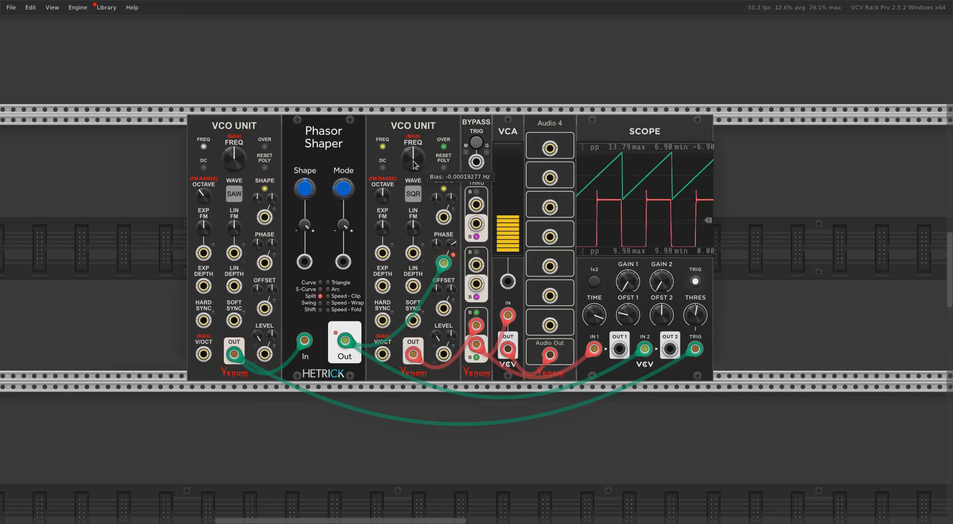
left_click_drag(412, 160, 412, 146)
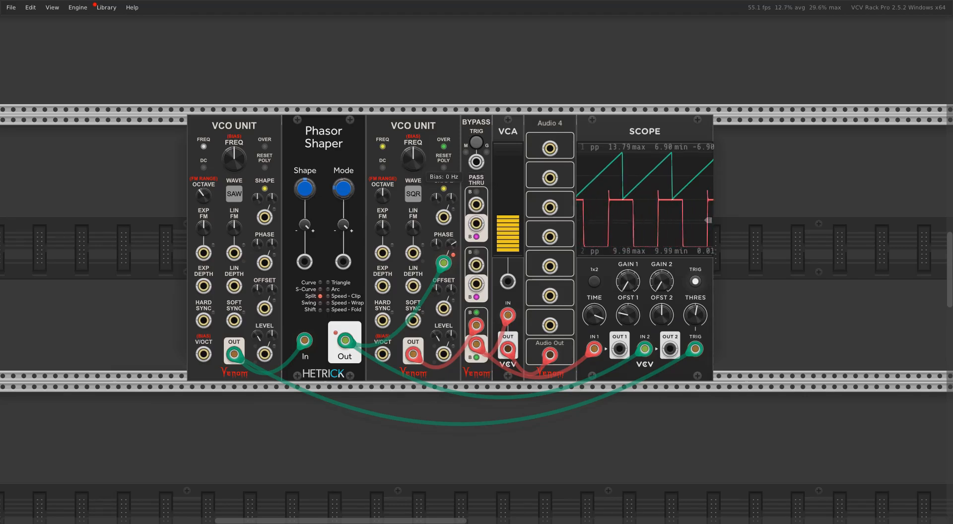
Sweep the first VCO Unit's frequency up to about 588 Hz and back down with the Phase CV oversampling disabled
mouse_move(243, 157)
left_mouse_down()
mouse_move(243, 125)
mouse_move(242, 160)
mouse_move(244, 150)
left_mouse_up()
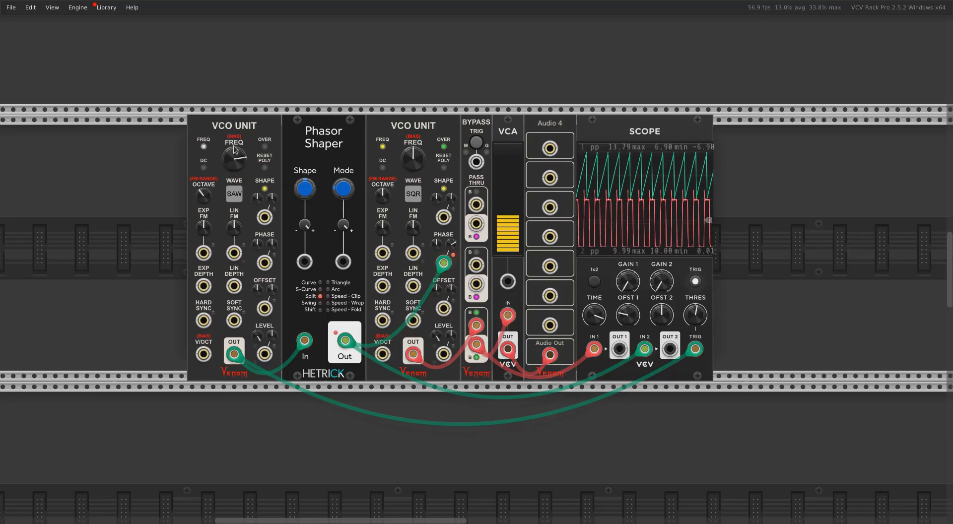
mouse_move(235, 162)
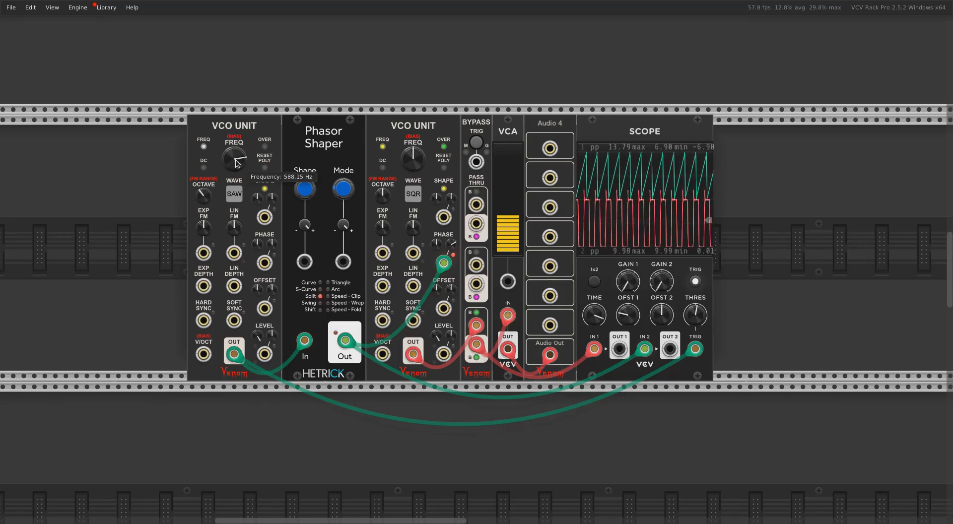
left_click_drag(236, 164, 235, 179)
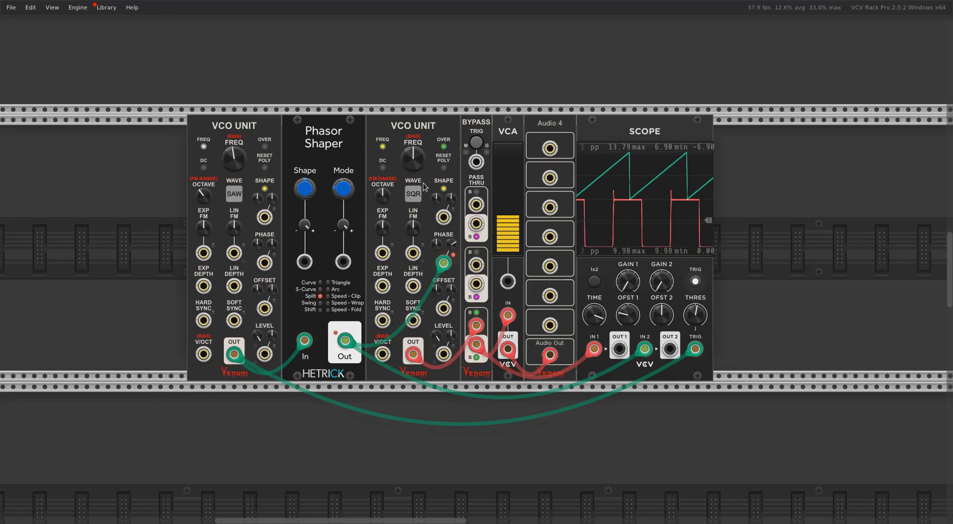
left_click_drag(234, 163, 235, 154)
left_click_drag(304, 189, 303, 188)
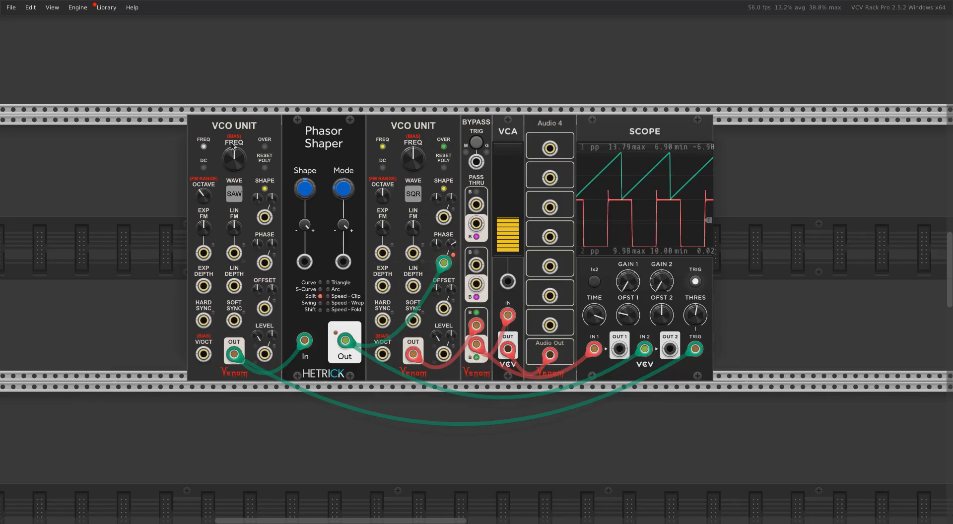
mouse_move(239, 171)
Switch the first VCO Unit to Low frequency mode and check the oversampling option of the second unit's Phase CV input
mouse_move(204, 145)
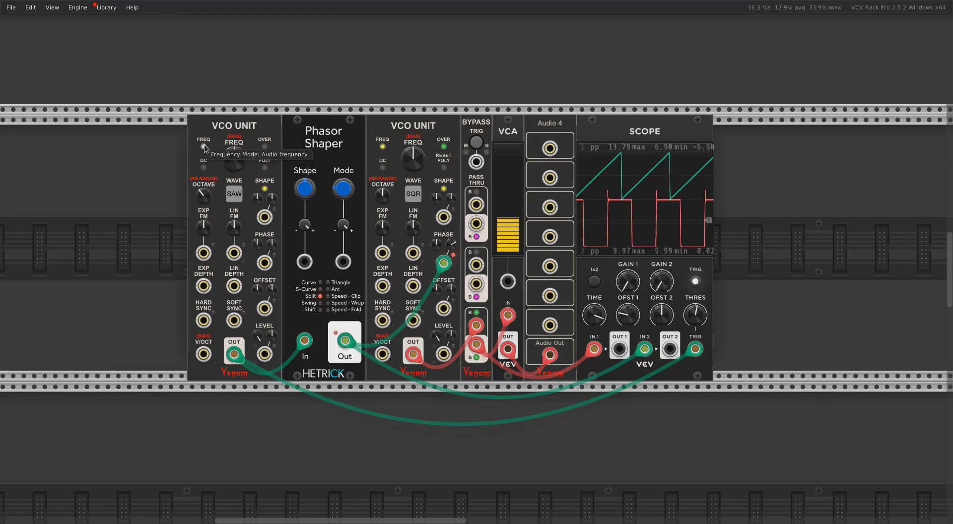
right_click(204, 147)
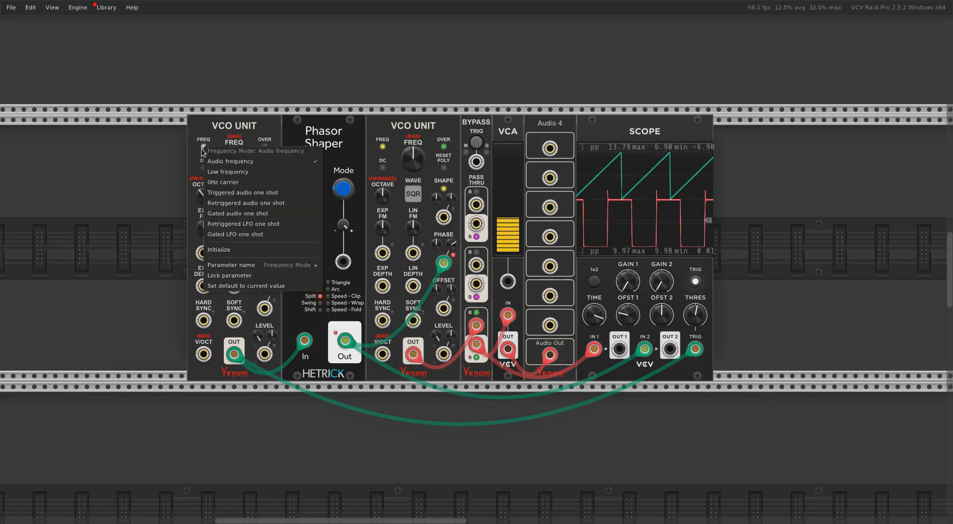
left_click(225, 172)
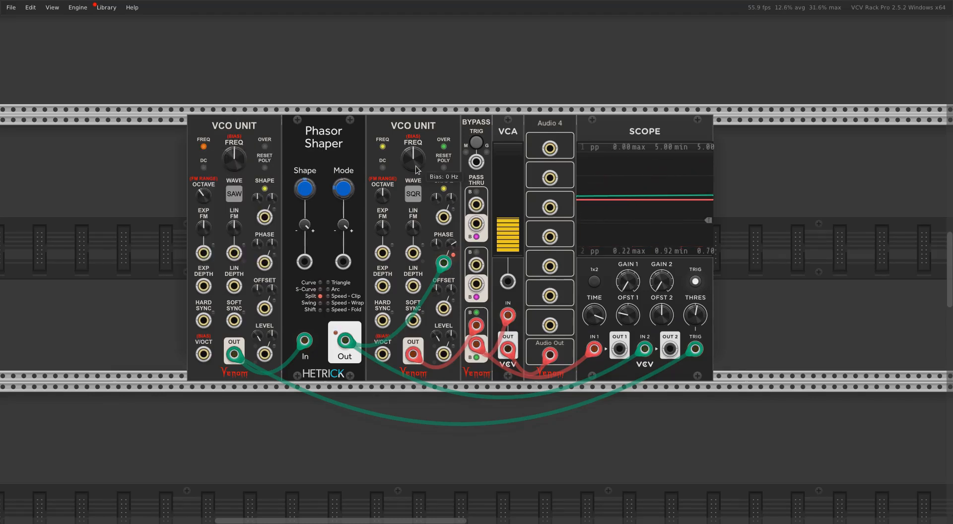
right_click(442, 264)
mouse_move(473, 390)
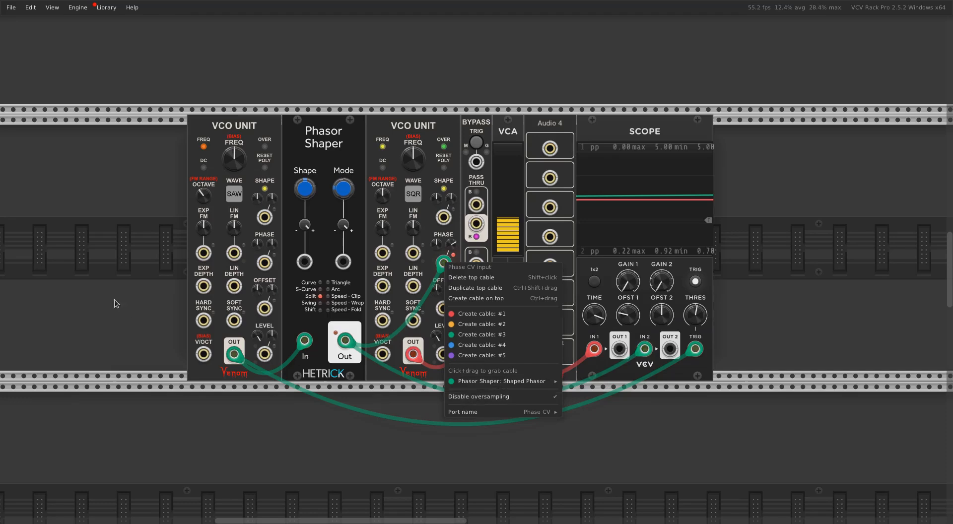
left_click(91, 173)
Raise the first VCO Unit's frequency and octave to maximum and bring the frequency knob back to its centre
mouse_move(234, 160)
left_click_drag(233, 160, 234, 104)
left_click_drag(199, 193, 199, 131)
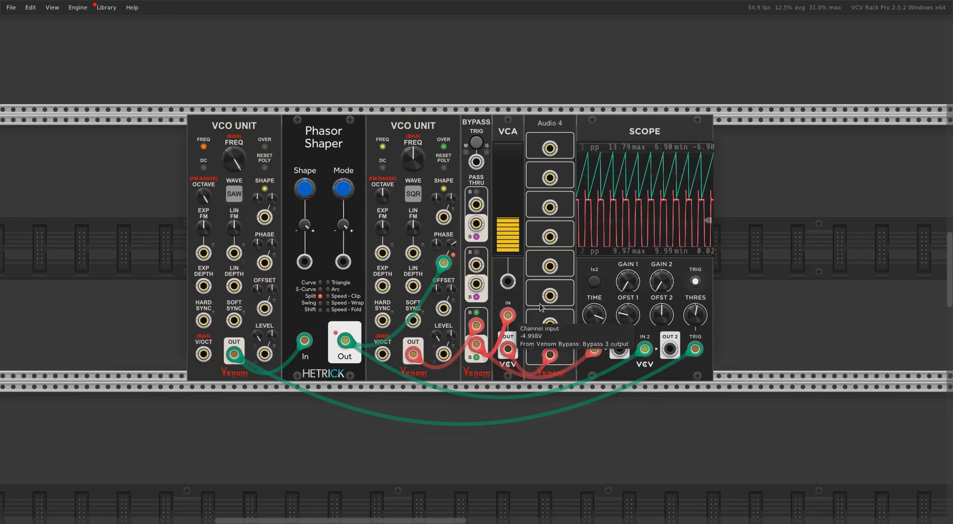
right_click(443, 264)
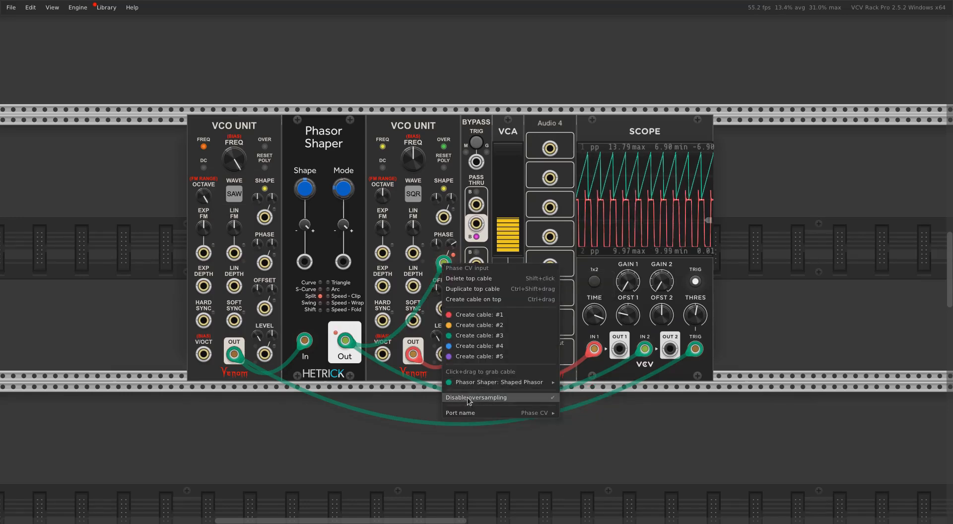
left_click(68, 214)
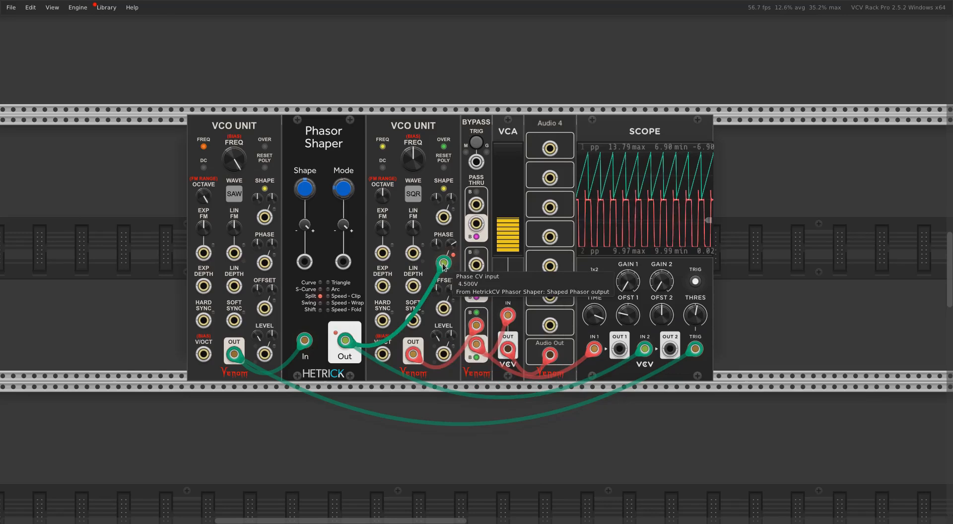
left_click_drag(234, 158, 240, 179)
left_click_drag(309, 190, 308, 64)
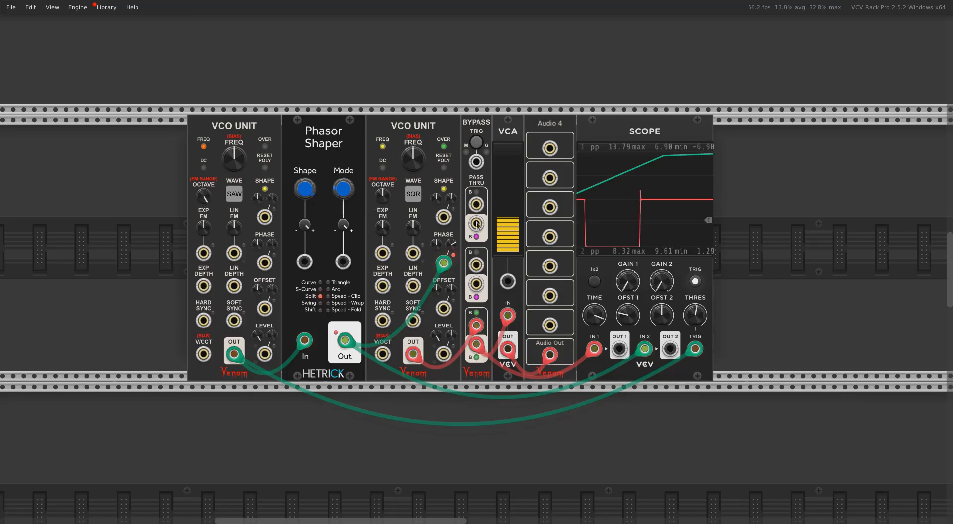
Bypass the phasor patch and activate the VCO Lab and VCO Unit patch in the row below
left_click(478, 144)
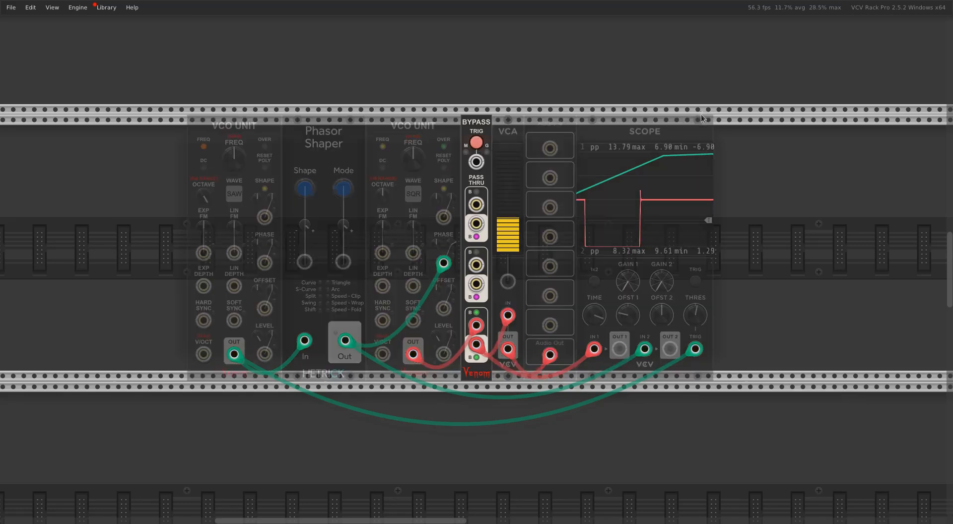
scroll(702, 118, "down", 10)
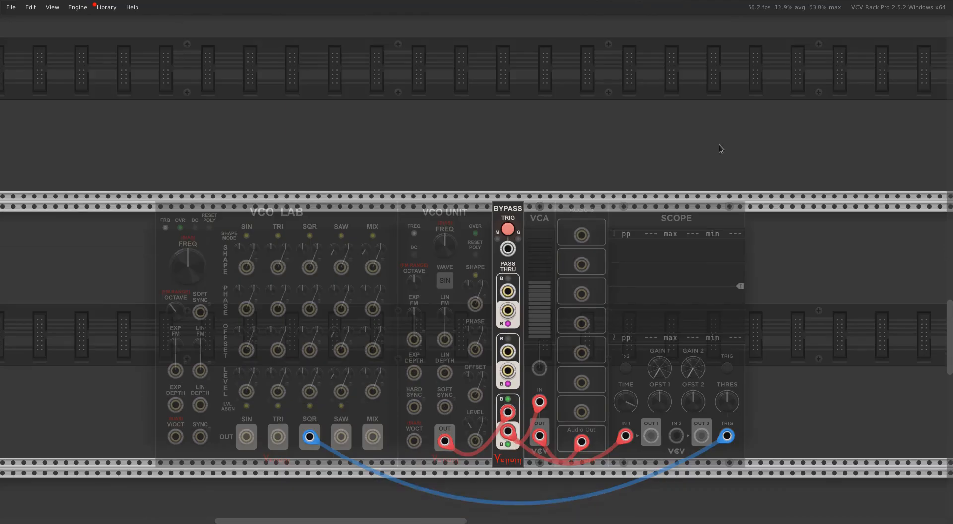
scroll(718, 145, "down", 3)
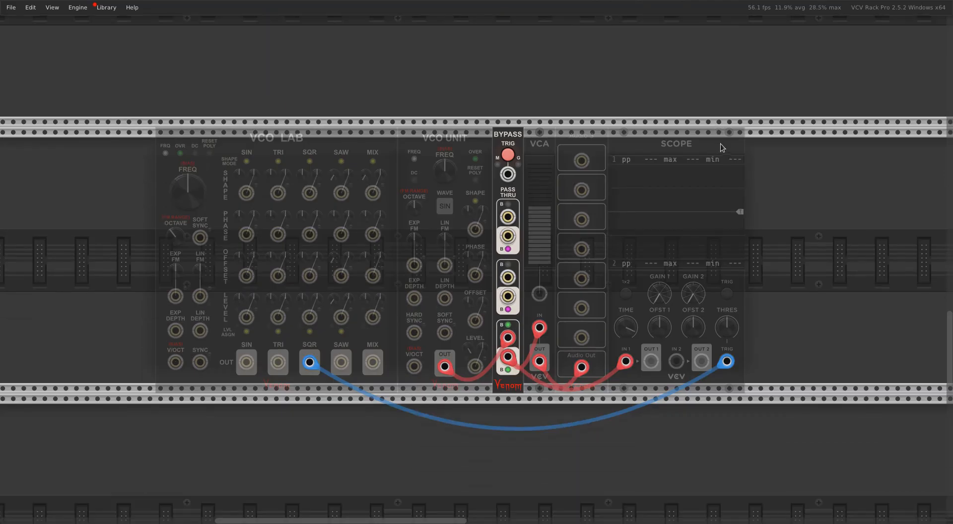
left_click(510, 156)
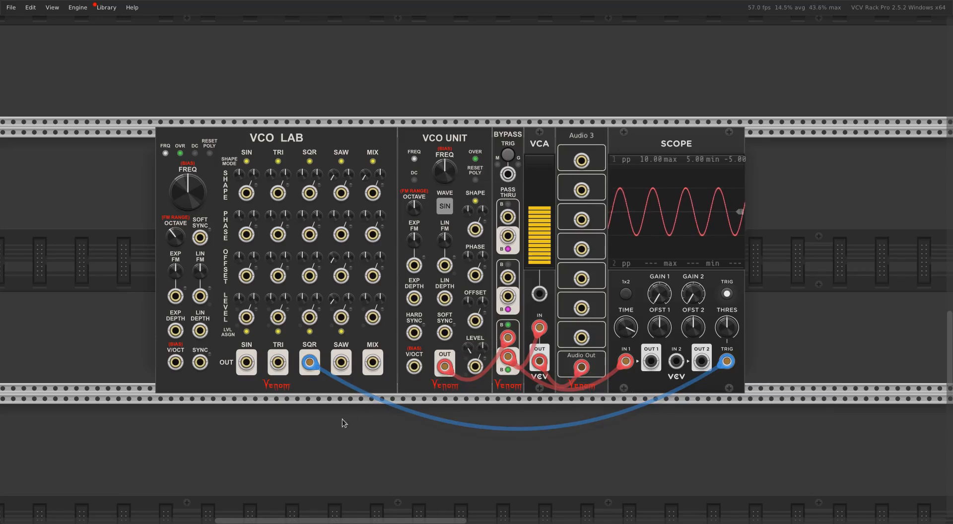
Patch the VCO Lab's SQR output into the VCO Unit's Hard Sync input and set the VCO Lab's octave to 0
right_click(414, 366)
left_click(422, 441)
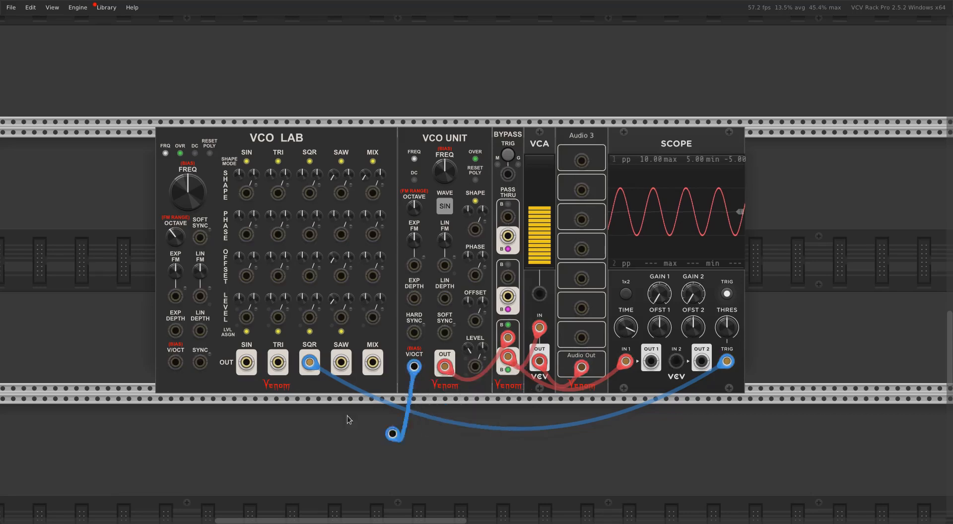
left_click(311, 363)
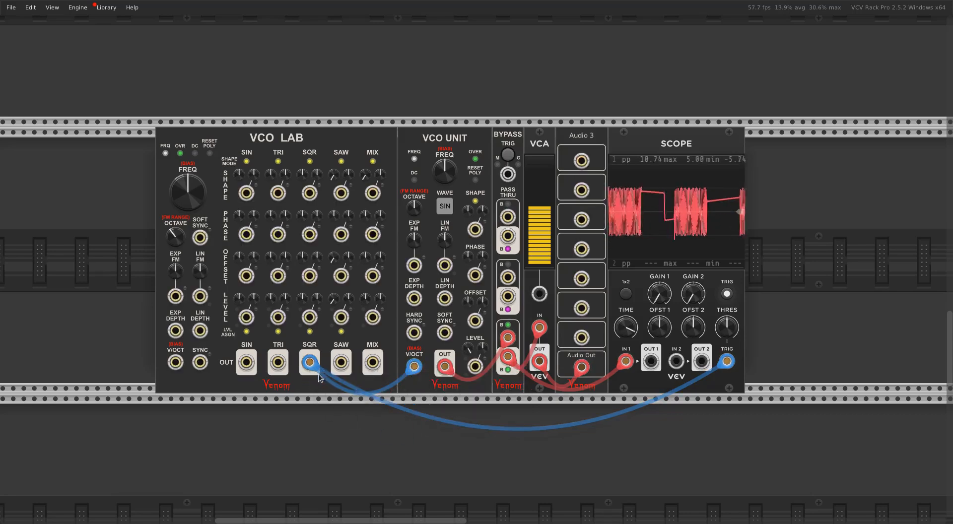
left_click_drag(182, 232, 183, 222)
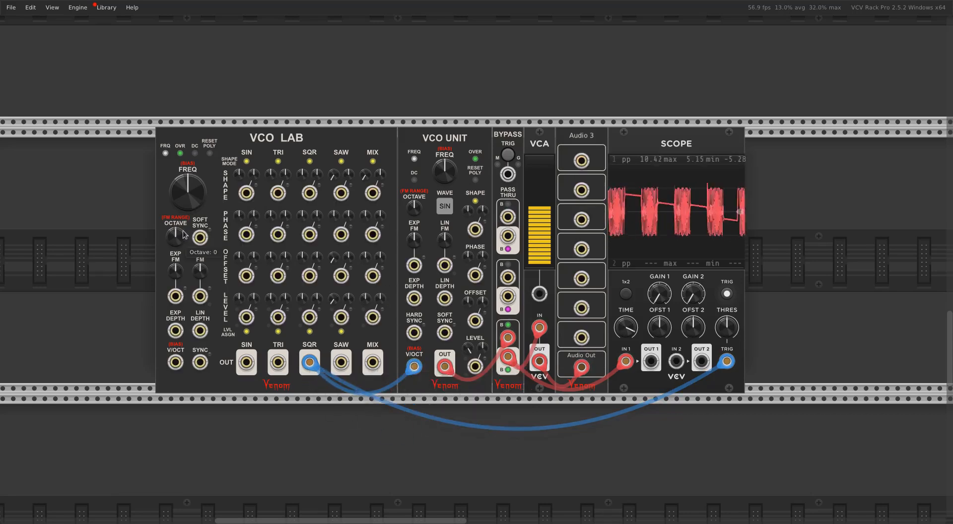
left_click_drag(414, 366, 414, 332)
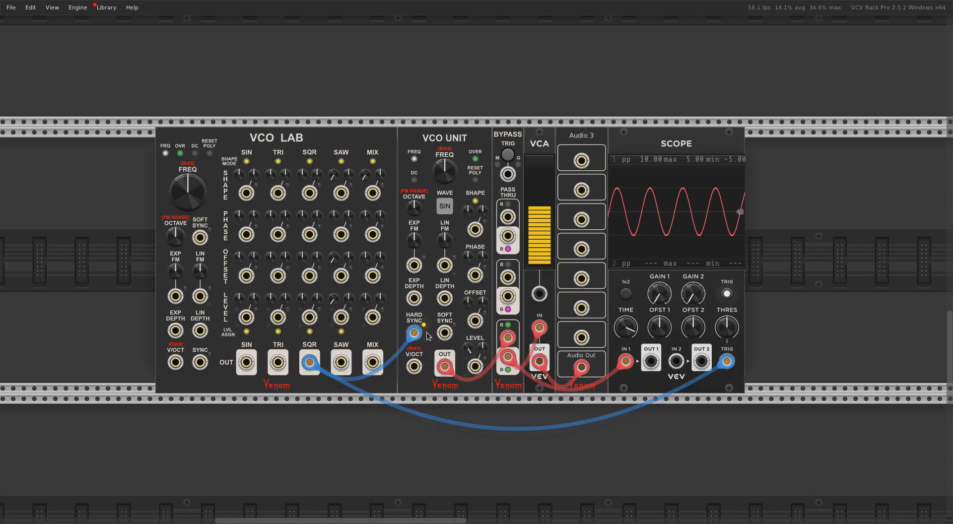
Sweep the hard-synced VCO Unit's frequency up to about 2279 Hz and down again, and reset it to its default
mouse_move(187, 201)
left_click_drag(444, 170, 445, 121)
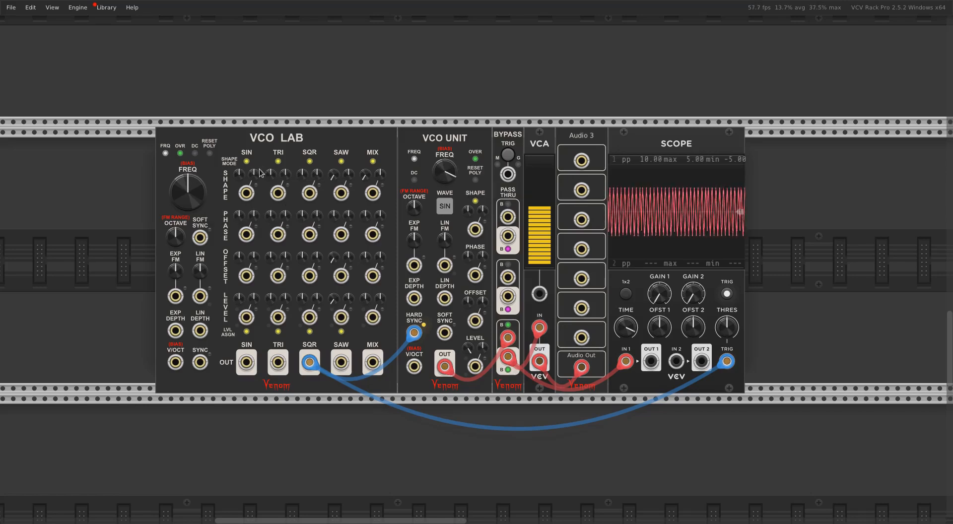
mouse_move(436, 181)
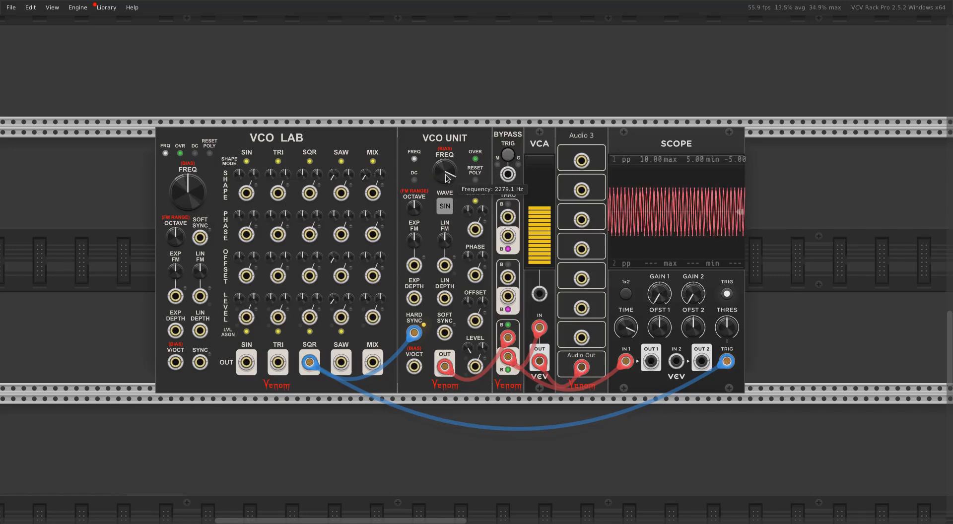
mouse_move(437, 181)
left_mouse_down()
mouse_move(437, 195)
mouse_move(445, 159)
mouse_move(444, 184)
mouse_move(444, 167)
left_mouse_up()
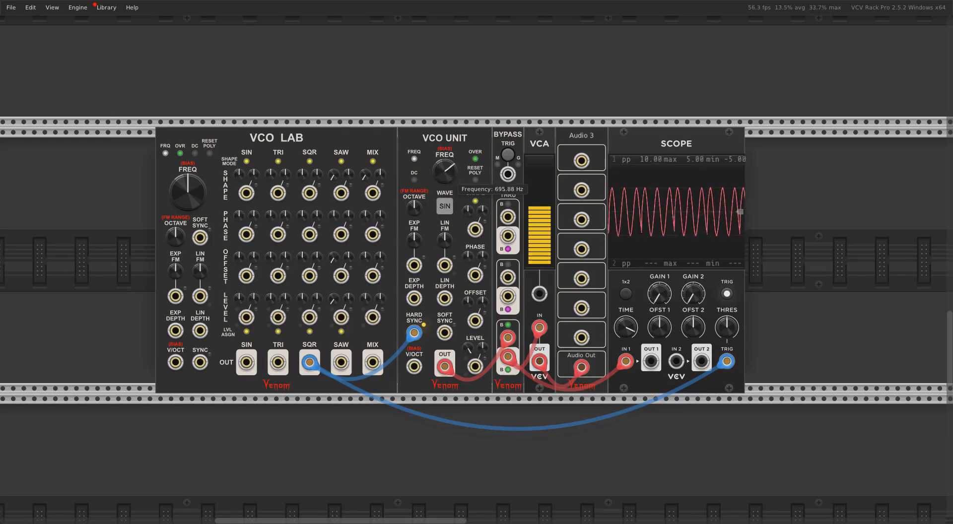
left_click_drag(445, 171, 444, 165)
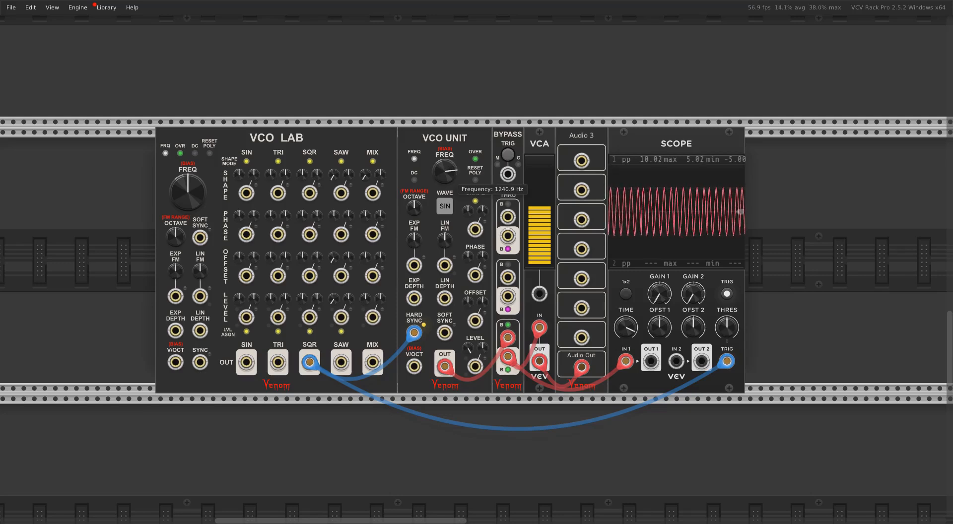
left_click_drag(445, 167, 444, 170)
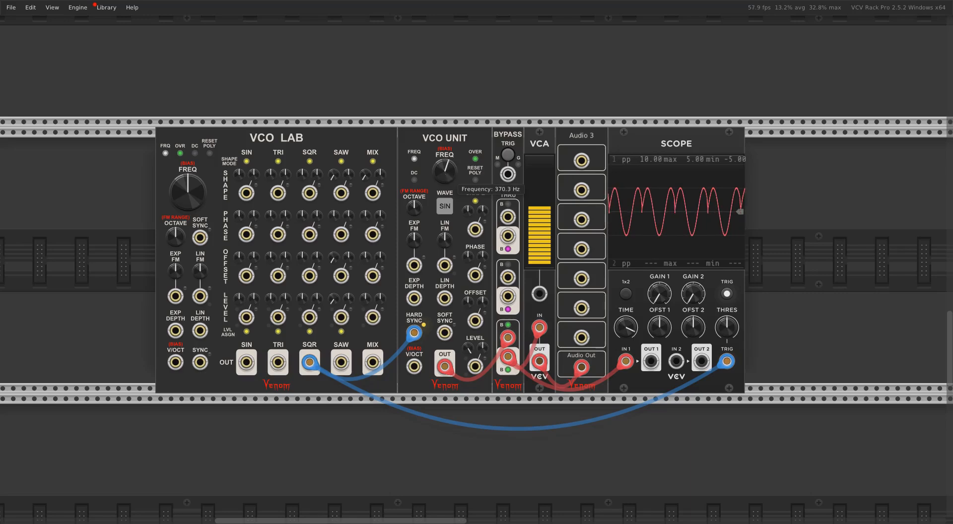
double_click(450, 176)
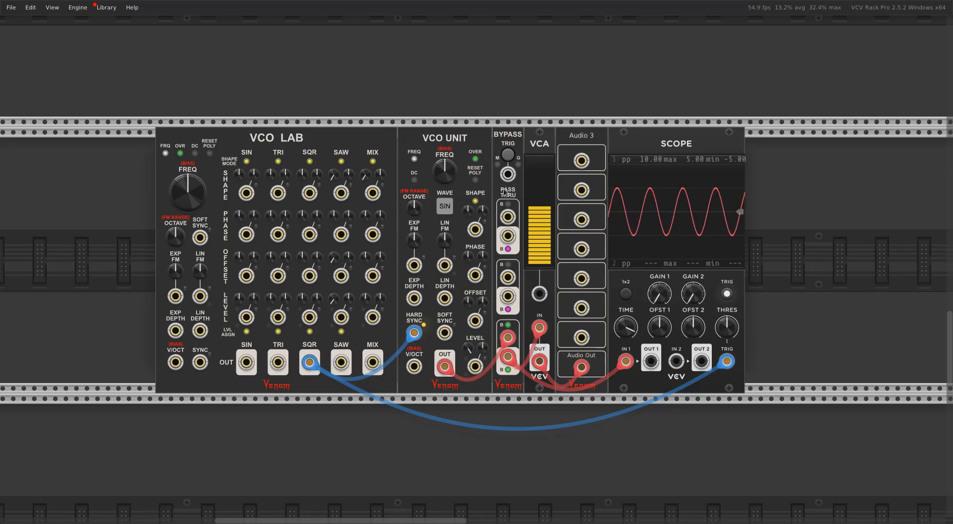
Raise the hard-synced VCO Unit's frequency above its default and lower the VCA level
left_click_drag(457, 168, 458, 141)
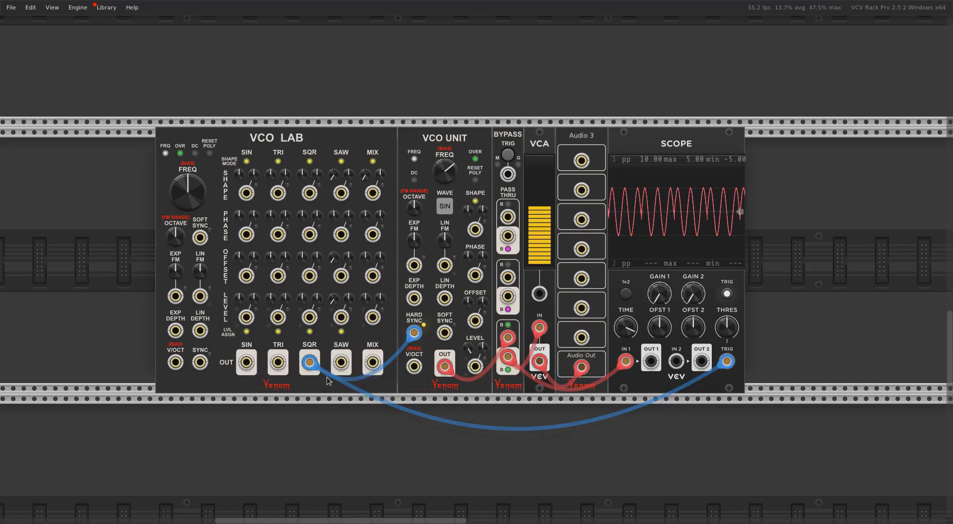
left_click_drag(542, 264, 542, 287)
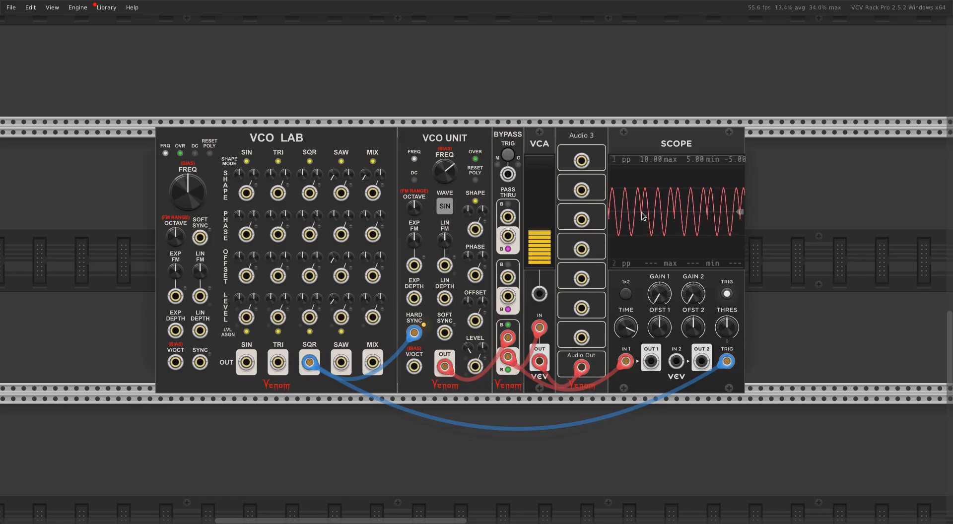
Patch the VCO Lab's SIN output into the Scope's second input
right_click(246, 366)
left_click(298, 431)
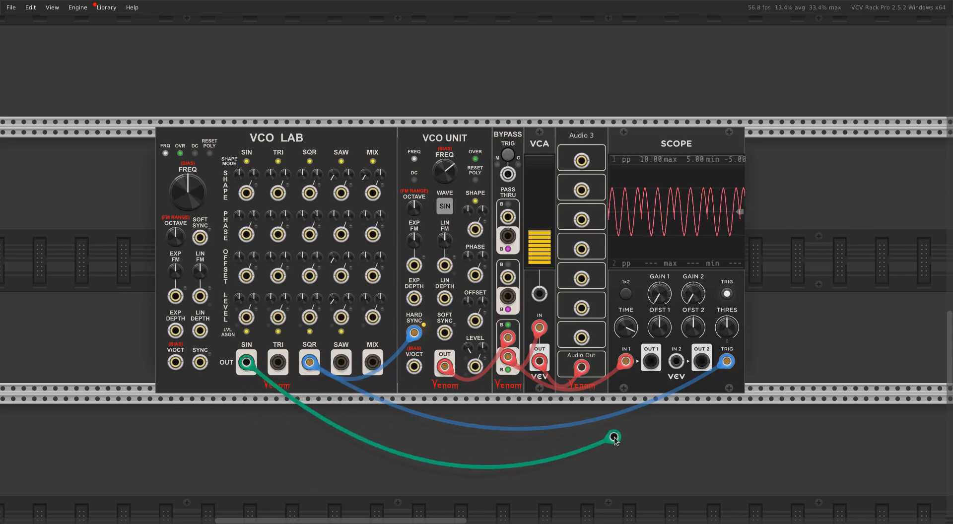
left_click(675, 360)
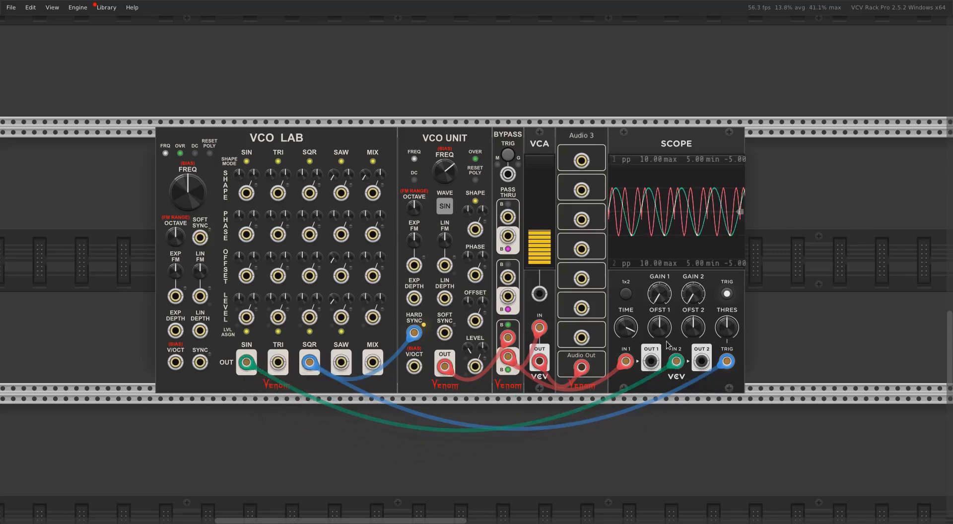
Lower the hard-synced VCO Unit's frequency to about 220 Hz and then further below that
mouse_move(199, 190)
mouse_move(446, 171)
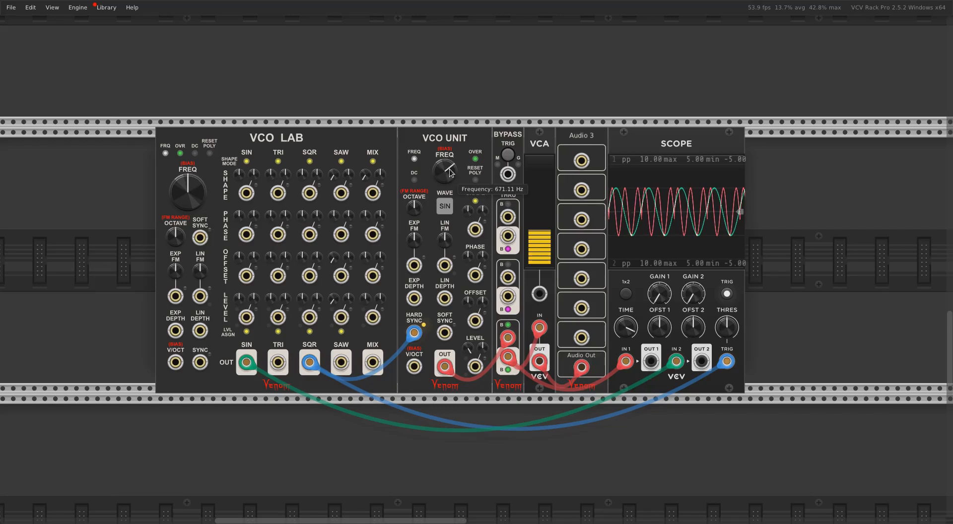
left_click_drag(450, 172, 450, 266)
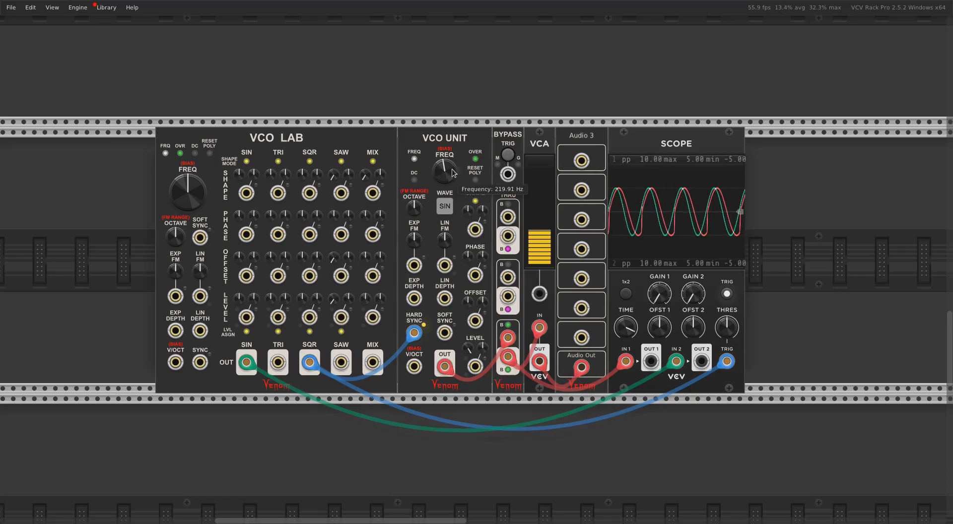
left_click_drag(456, 168, 457, 185)
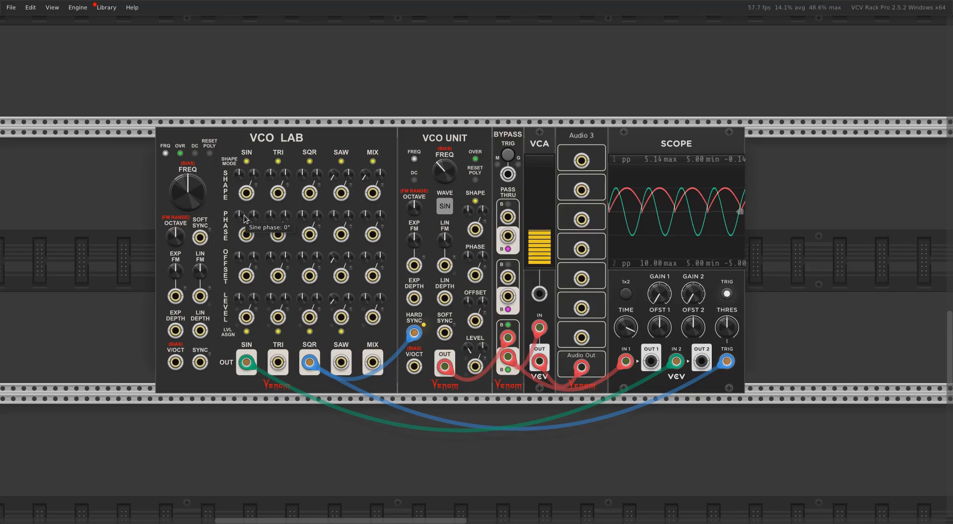
Move the VCO Lab's SIN cable from the Scope's second input to the VCO Unit's Level CV input and set the Level to 0%
mouse_move(675, 366)
left_mouse_down()
mouse_move(462, 419)
mouse_move(390, 405)
mouse_move(486, 378)
mouse_move(469, 397)
mouse_move(475, 366)
left_mouse_up()
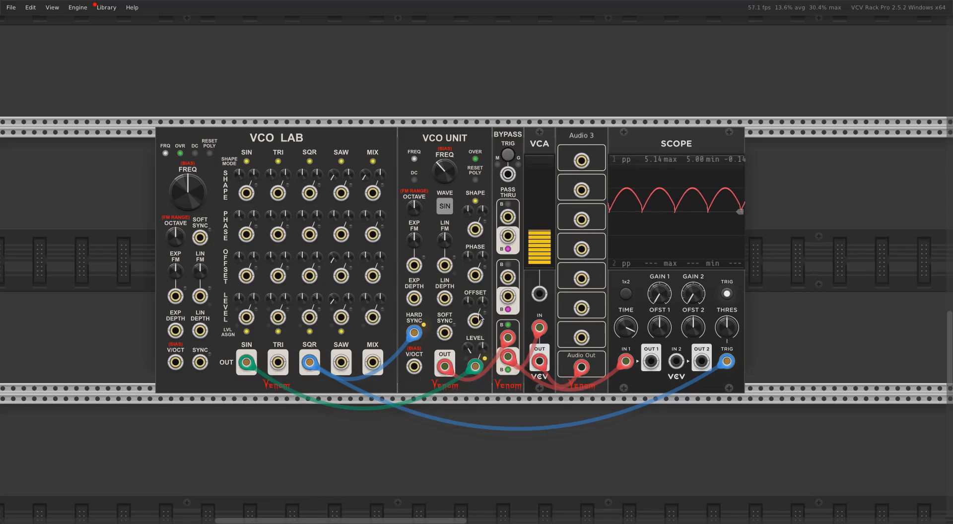
mouse_move(470, 352)
right_click(469, 349)
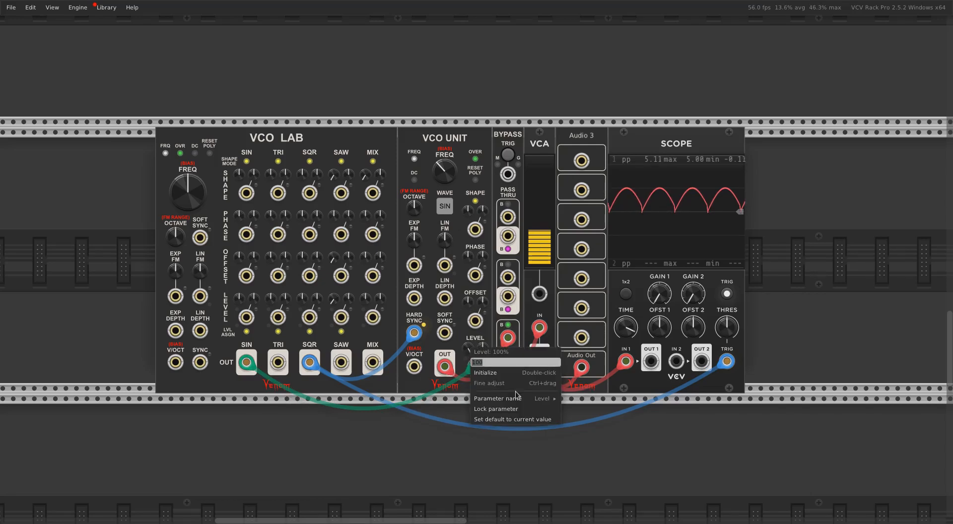
type("0")
key("Return")
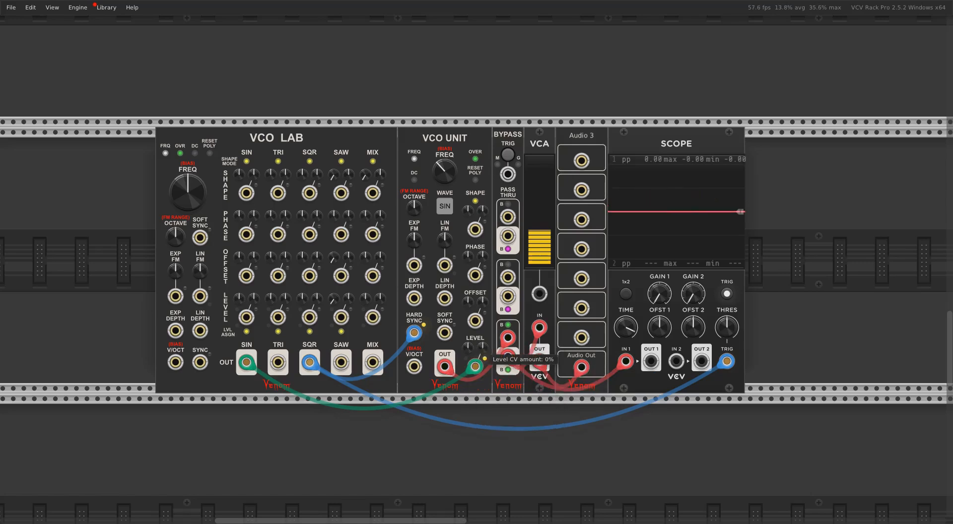
Set the VCO Unit's Level CV amount to 100% and raise the oscillator's frequency well above the sync source
double_click(482, 348)
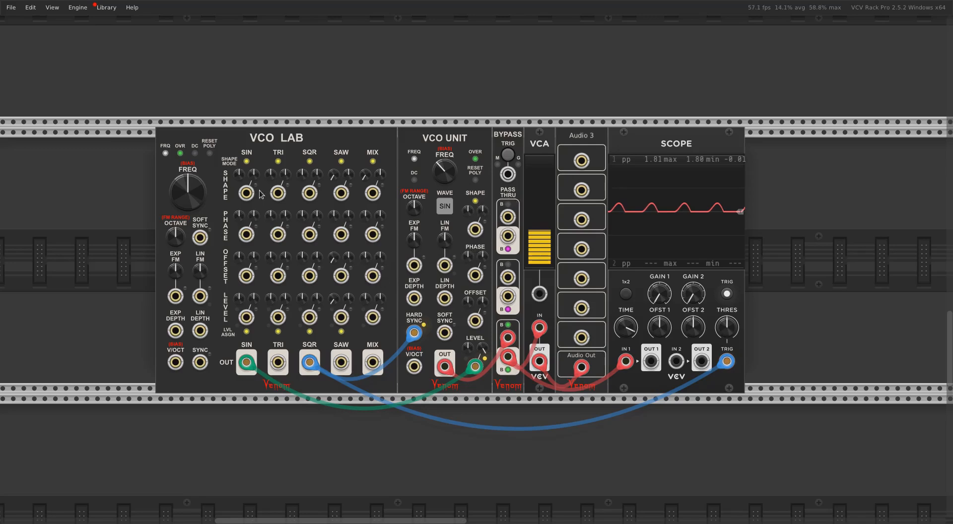
mouse_move(206, 192)
mouse_move(445, 170)
left_mouse_down()
mouse_move(445, 153)
mouse_move(452, 166)
left_mouse_up()
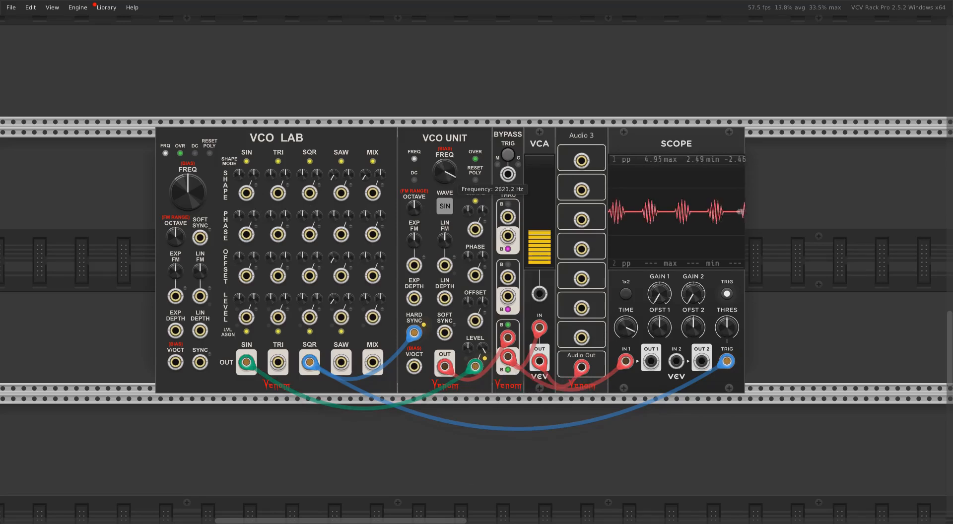
Enable VCA unity = 5V on the VCO Unit's Level CV input and lower the oscillator's frequency slightly
right_click(475, 366)
mouse_move(489, 519)
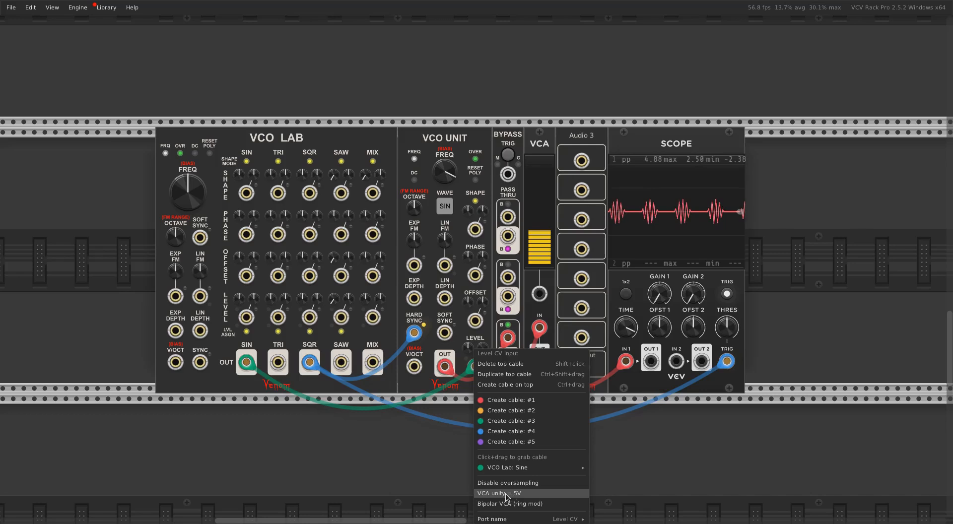
left_click(506, 494)
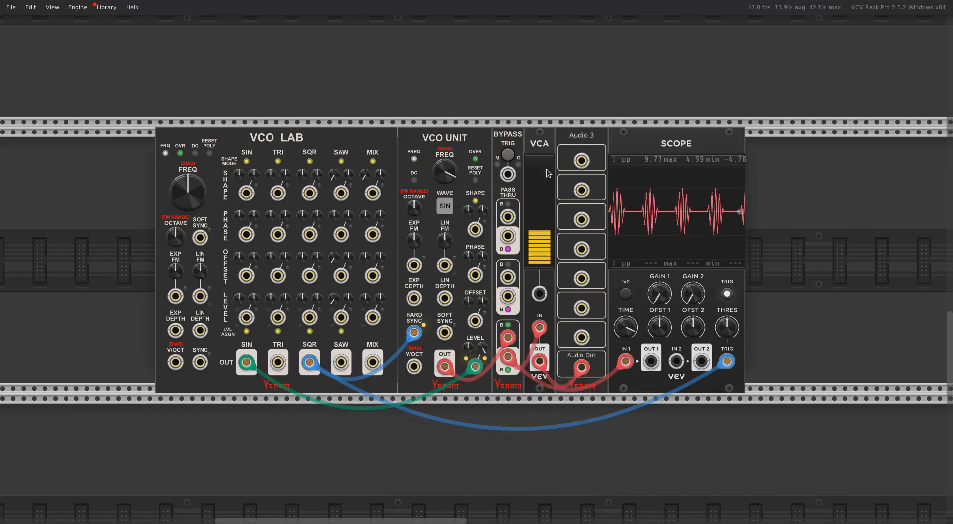
mouse_move(443, 173)
mouse_move(446, 178)
left_mouse_down()
mouse_move(445, 193)
mouse_move(446, 175)
left_mouse_up()
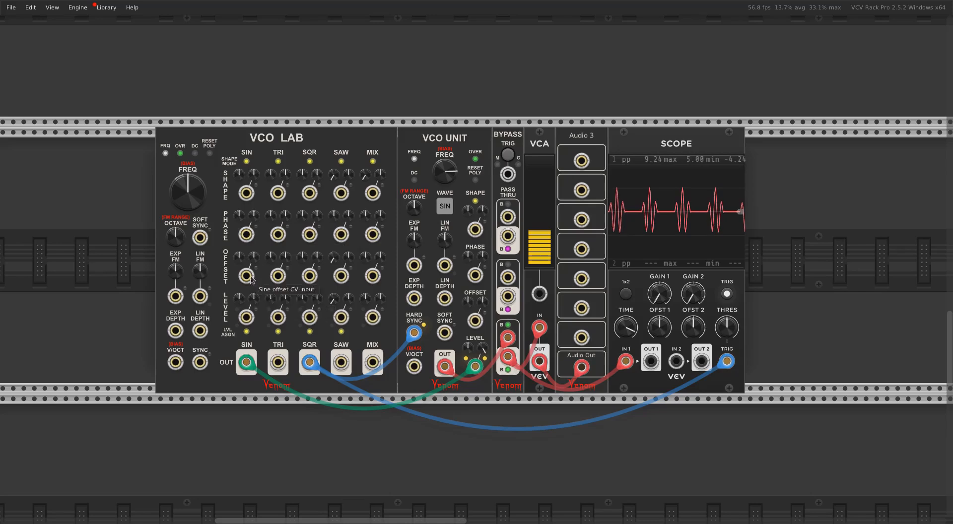
Reset the VCO Unit's Level CV amount, raise Level to 100%, and return the SIN cable to the Scope's second input
double_click(484, 350)
left_click_drag(470, 348, 469, 300)
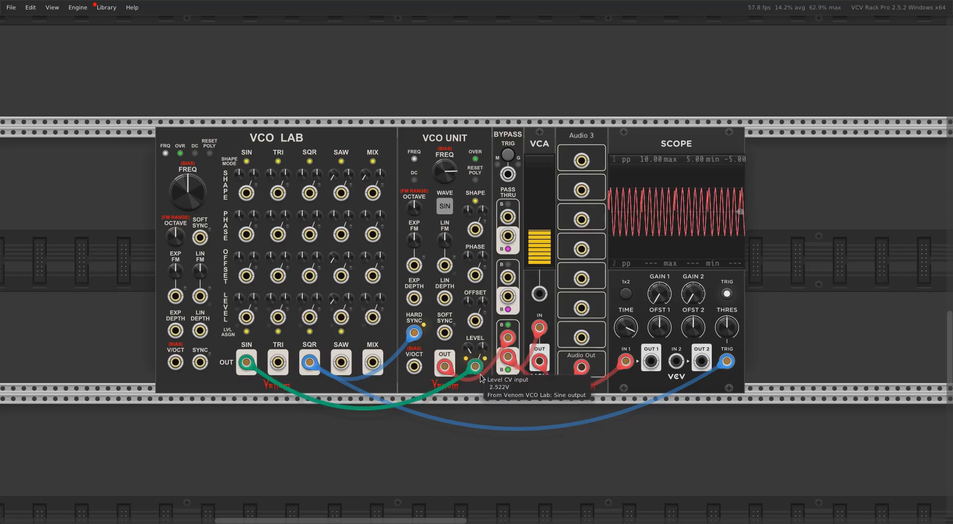
left_click_drag(480, 362, 676, 361)
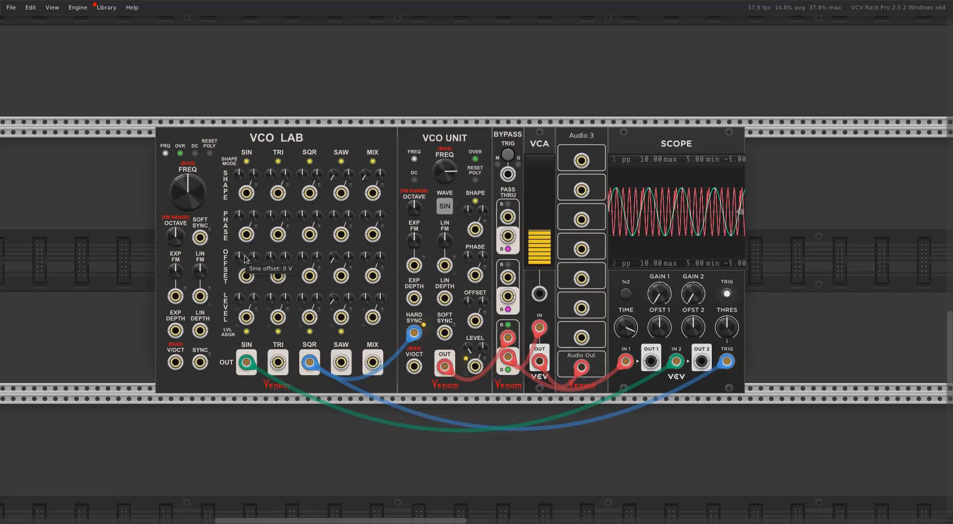
Raise the VCO Lab's sine offset so the wave spans 0 to 10 V, and set its sine phase to -90°
left_click_drag(245, 259, 245, 233)
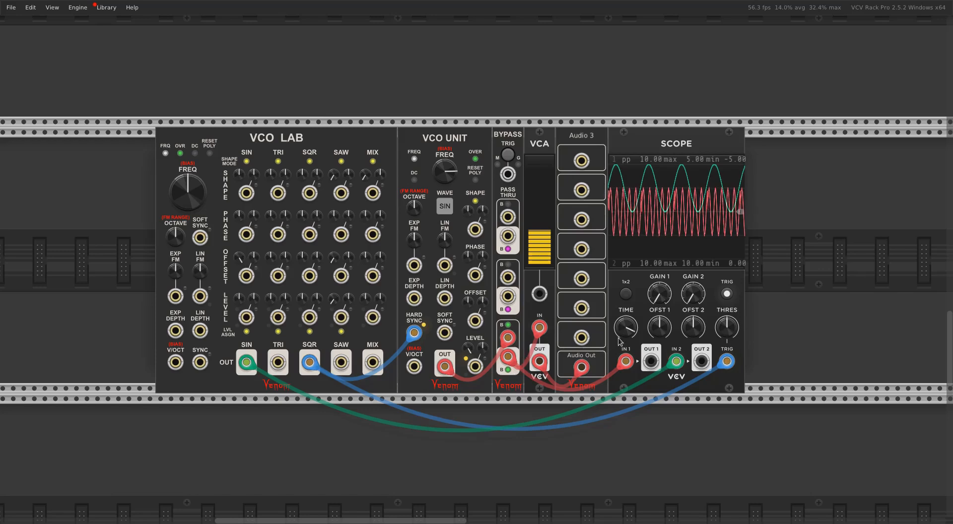
left_click_drag(619, 339, 619, 327)
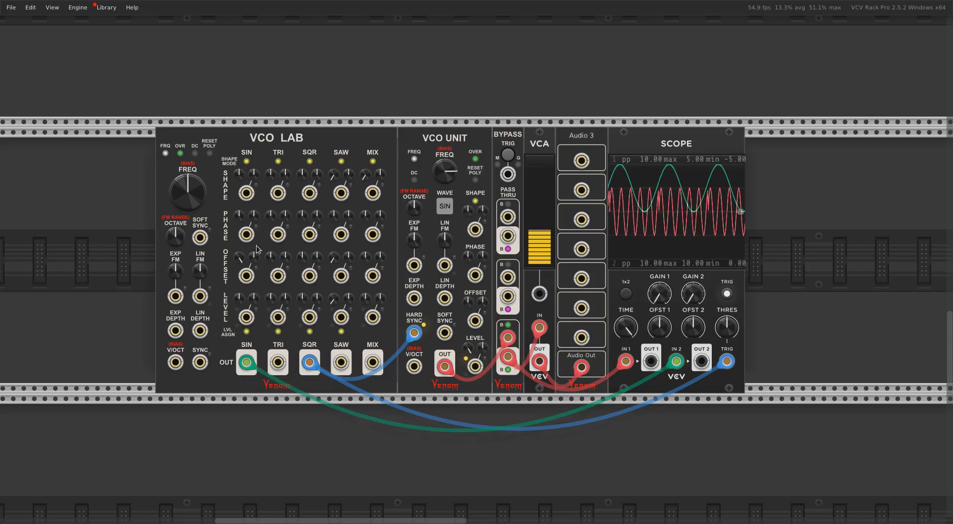
right_click(240, 219)
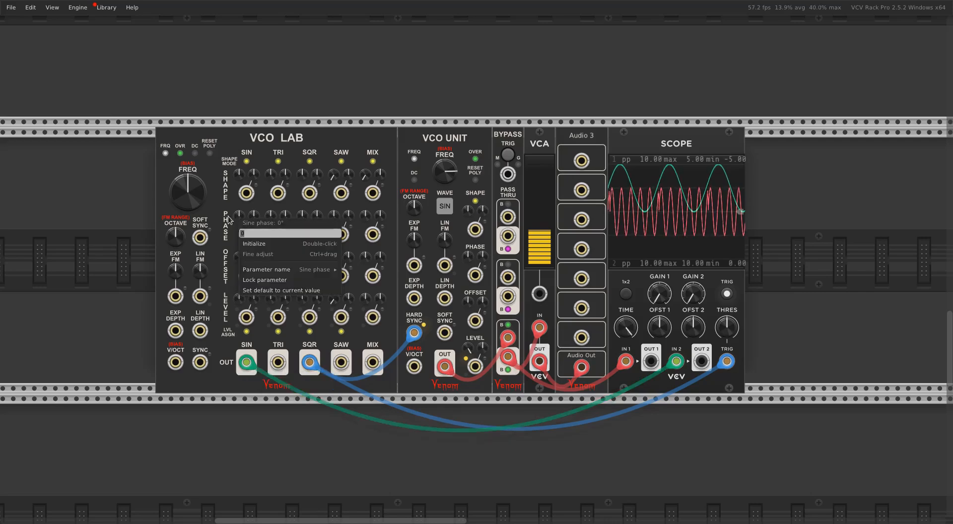
type("-9")
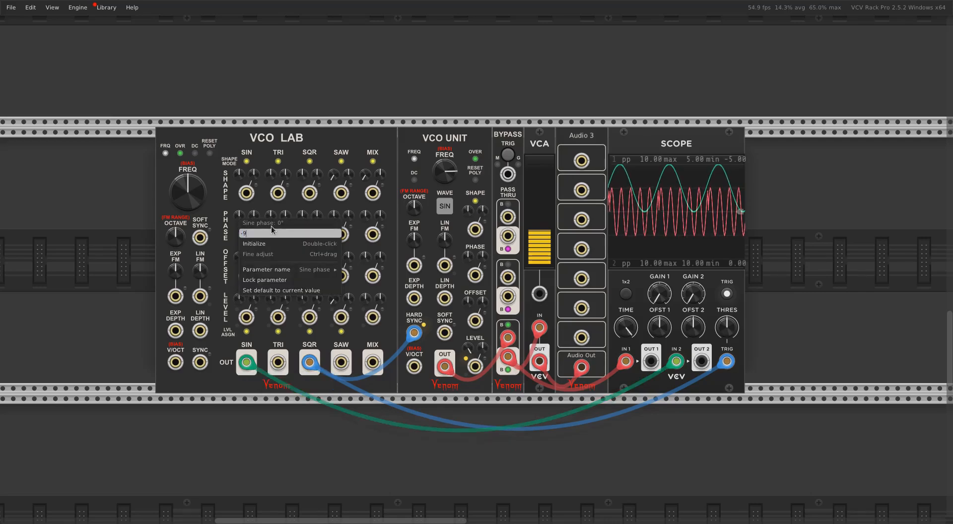
type("0")
key("Return")
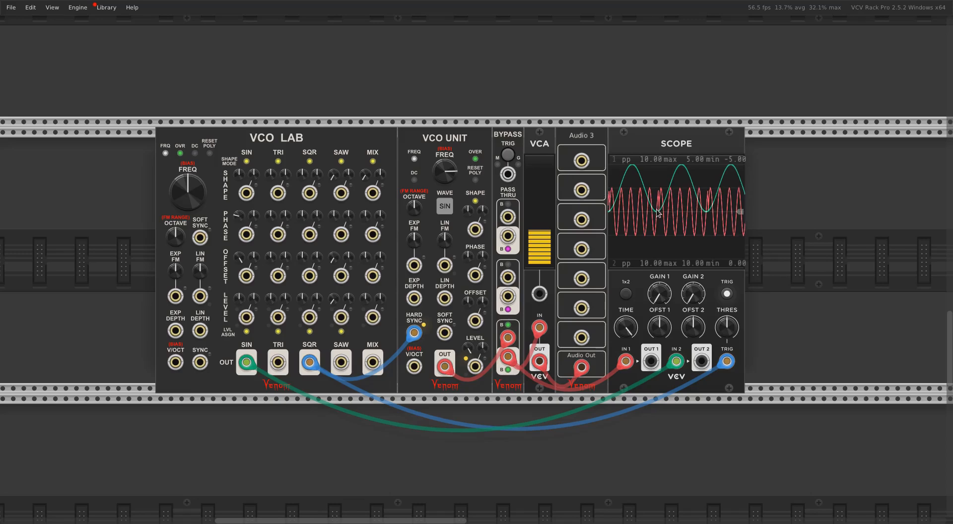
Patch the offset SIN output into the VCO Unit's Level CV input instead of the Scope and set the Level to 0%
left_click_drag(675, 362, 477, 371)
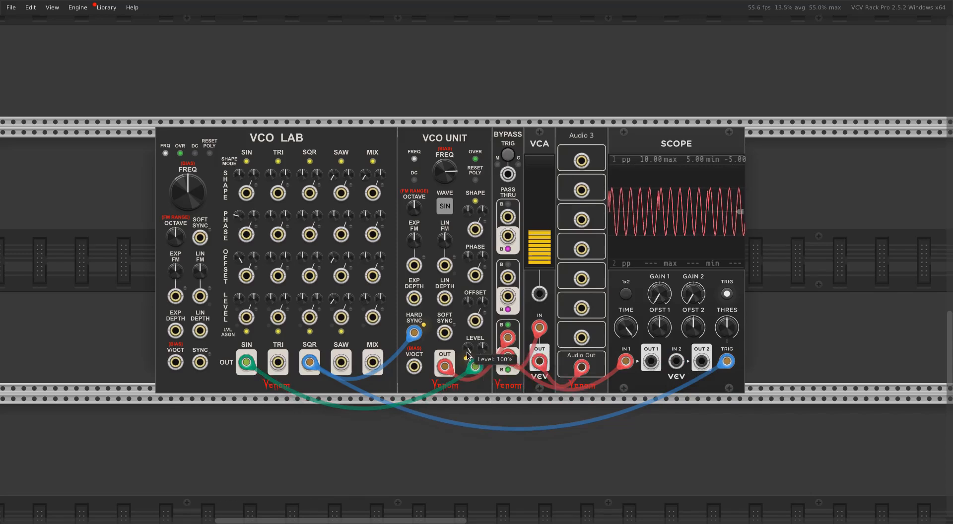
right_click(468, 353)
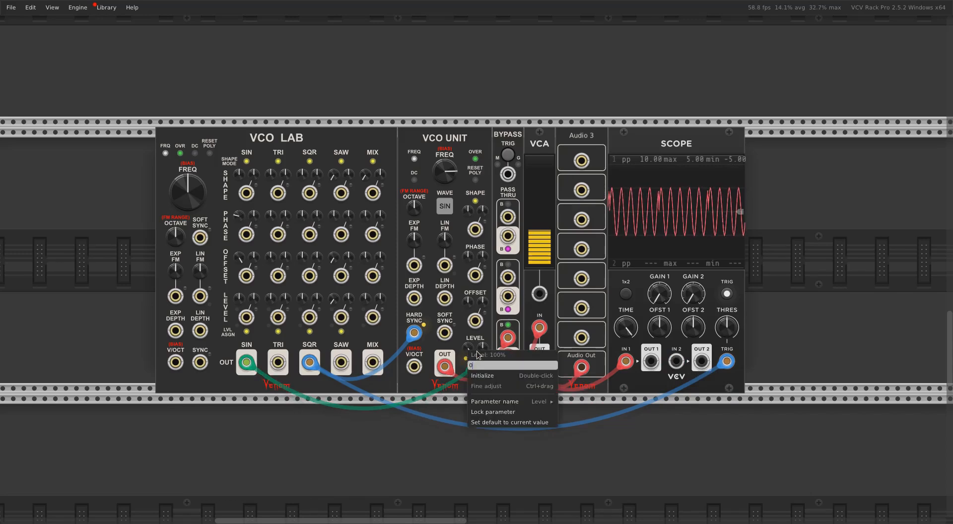
type("0")
key("Return")
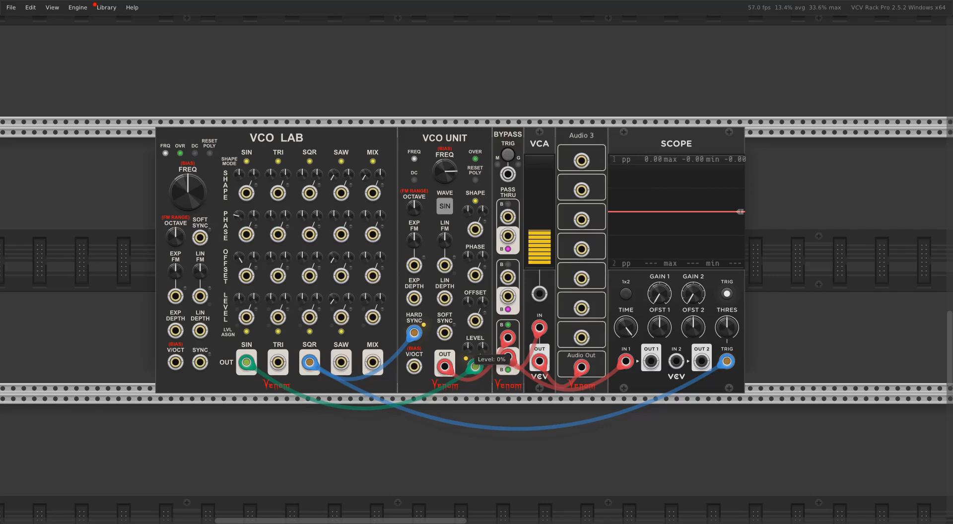
Return the VCO Unit's Level to 100%, store 0% as its new default, and test resetting it from about -60%
left_click_drag(470, 350, 470, 342)
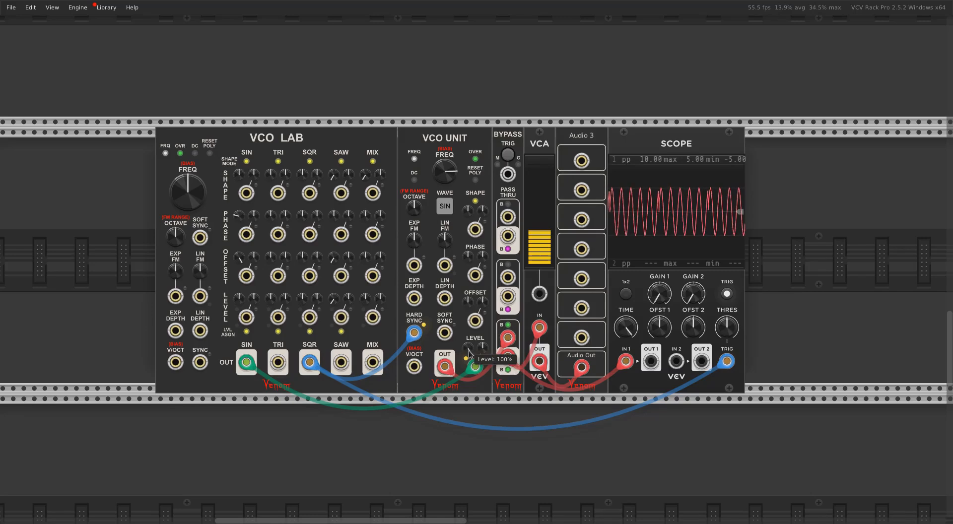
right_click(470, 350)
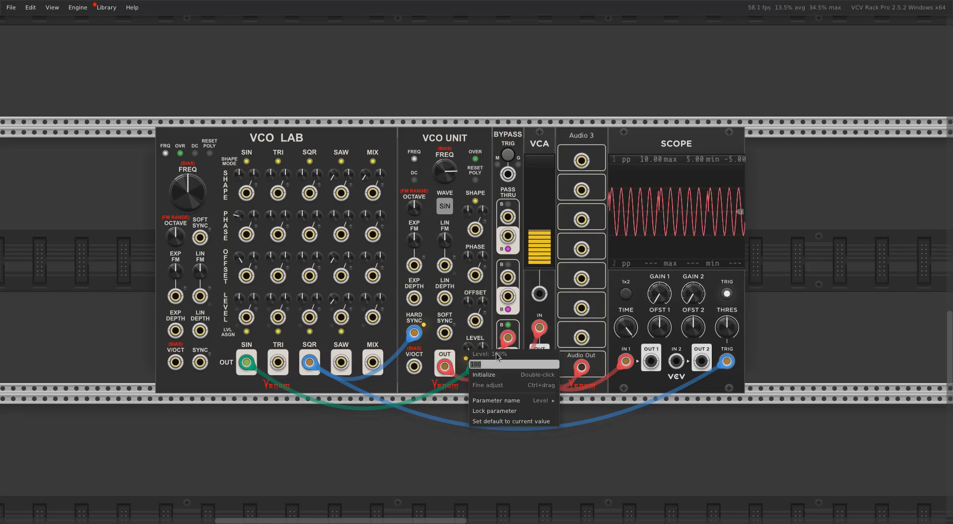
type("0")
key("Return")
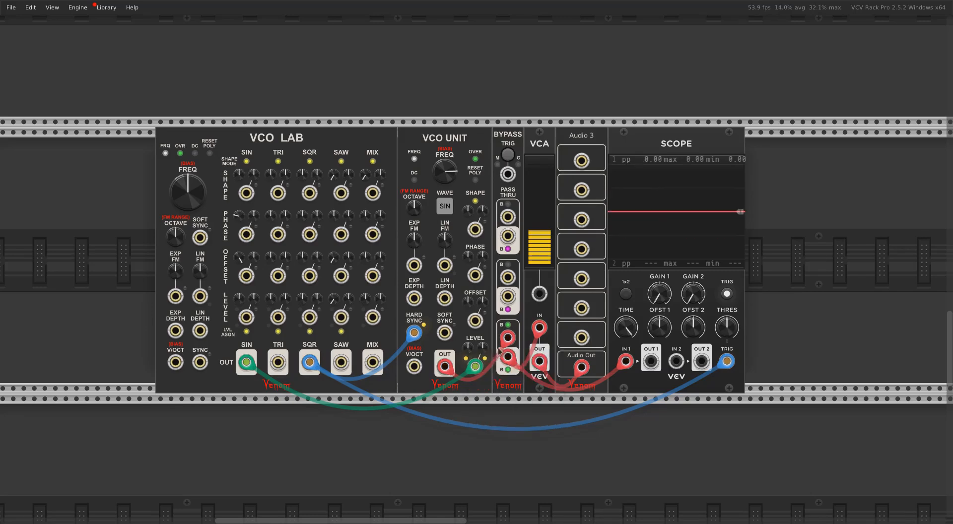
right_click(468, 350)
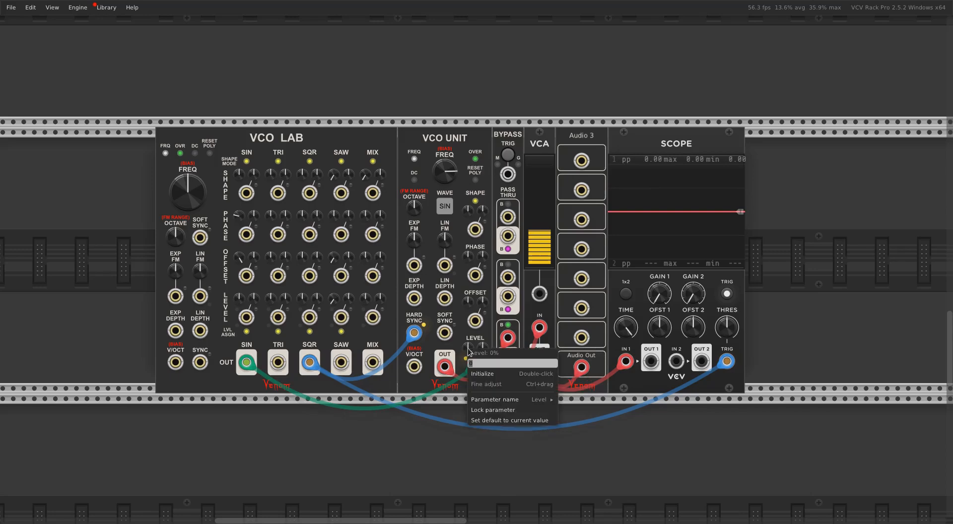
left_click(502, 420)
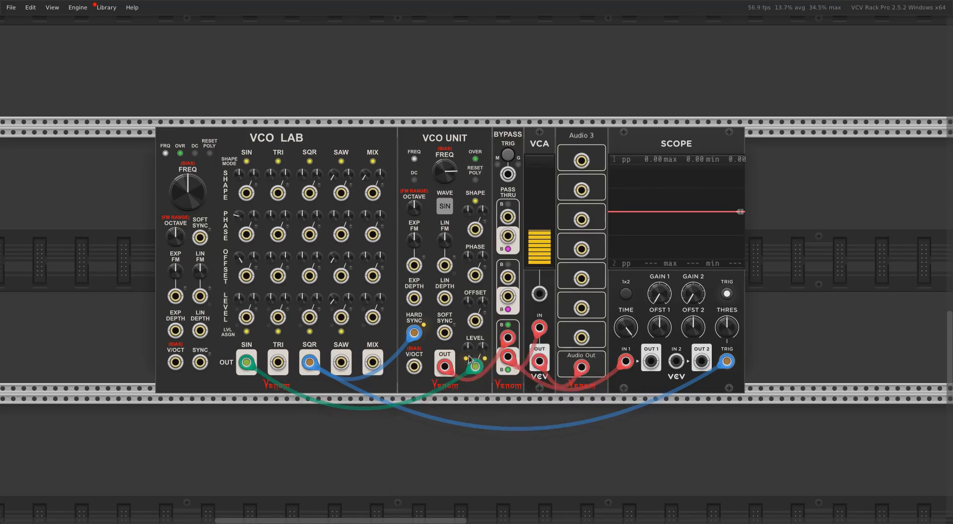
left_click_drag(468, 347, 468, 406)
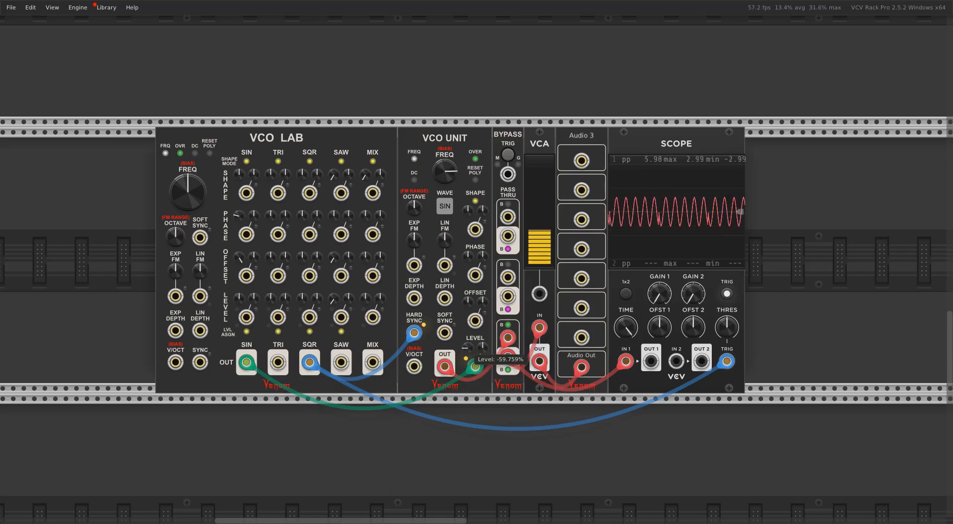
double_click(468, 346)
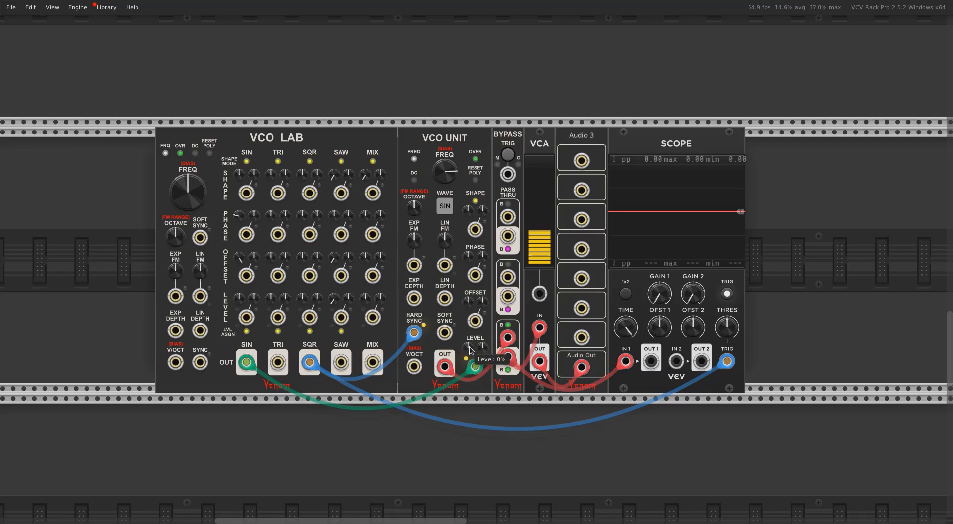
Raise the VCO Unit's Level CV amount and disable VCA unity = 5V on the Level CV input
mouse_move(483, 347)
left_mouse_down()
mouse_move(484, 159)
mouse_move(483, 297)
mouse_move(484, 286)
left_mouse_up()
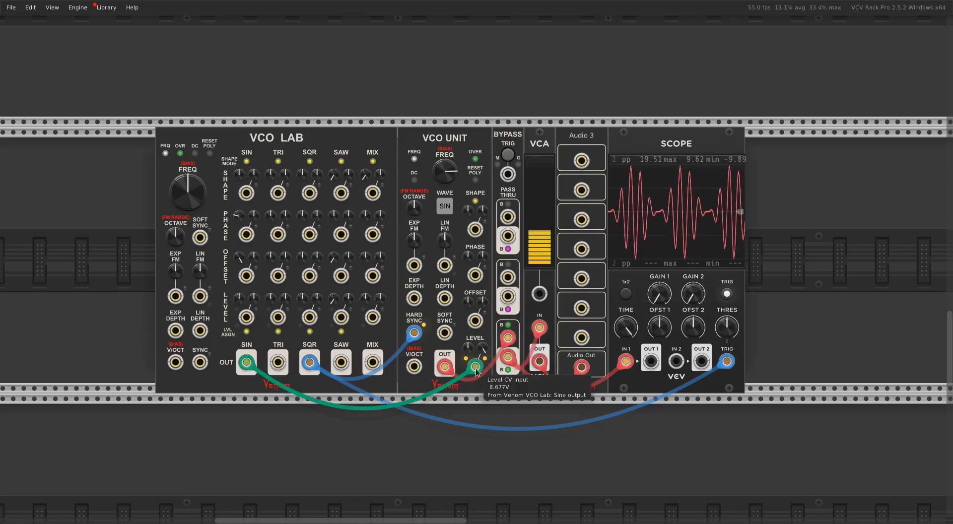
right_click(476, 366)
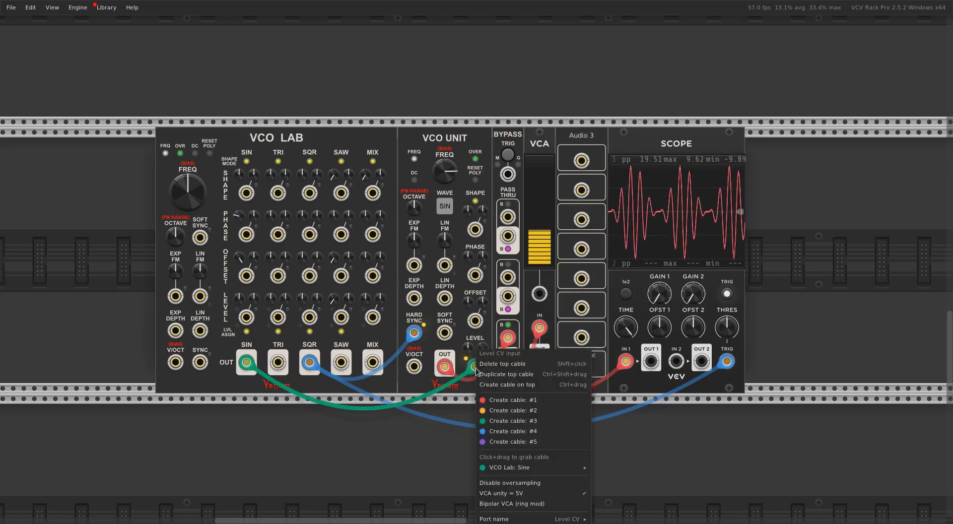
left_click(505, 493)
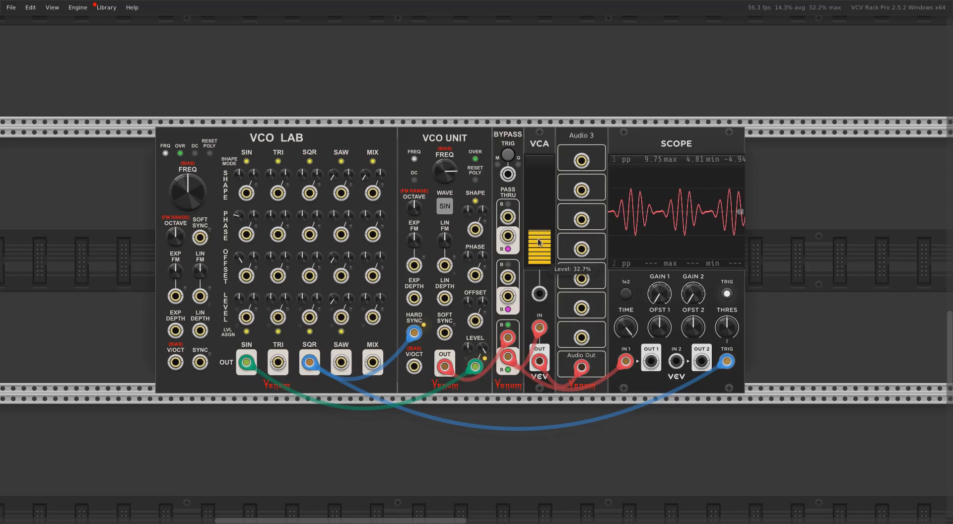
Sweep the VCO Unit's frequency down and back up while the sine modulates its level
left_click_drag(431, 168, 431, 210)
left_click_drag(444, 170, 445, 153)
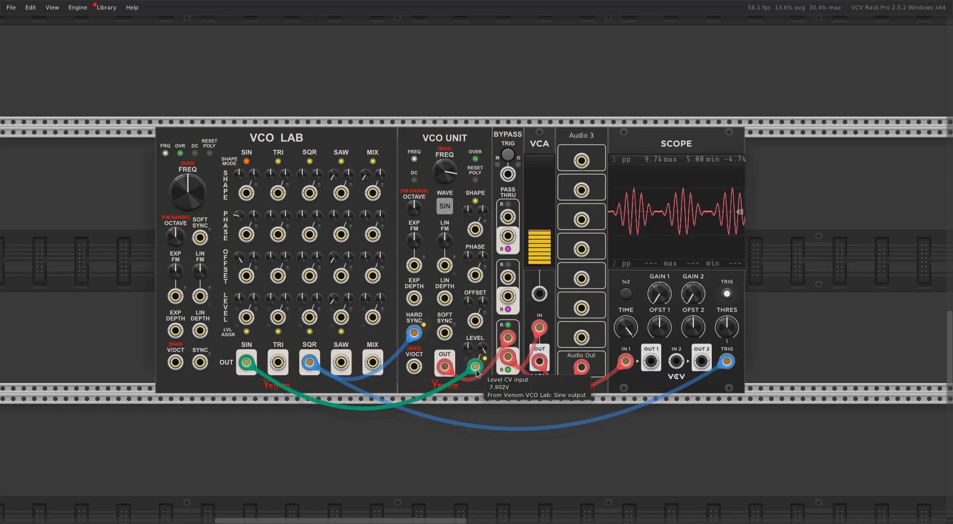
Return the SIN cable to the Scope's second input, raise the VCO Unit's Level, and adjust the VCO Lab's sine shape to broaden its peaks
mouse_move(475, 366)
left_mouse_down()
mouse_move(610, 414)
mouse_move(640, 368)
mouse_move(676, 362)
left_mouse_up()
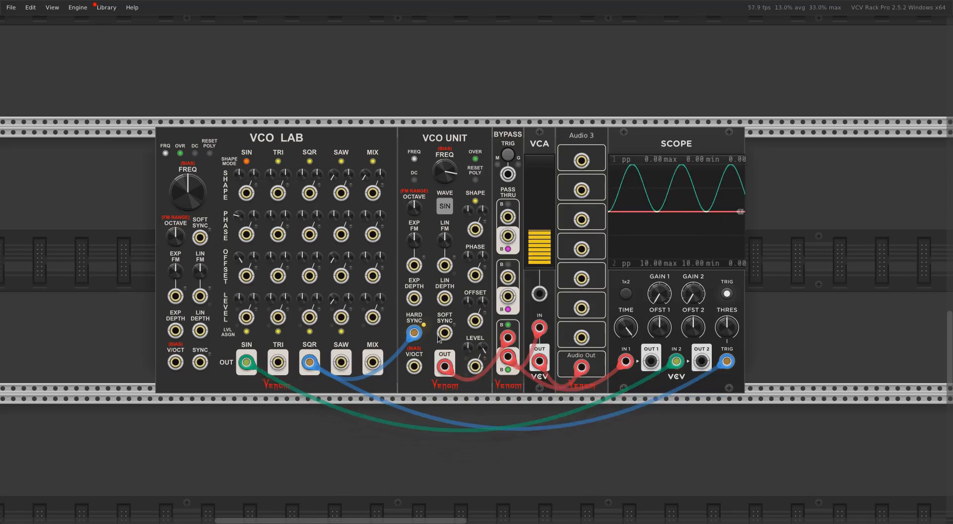
left_click_drag(471, 353, 471, 323)
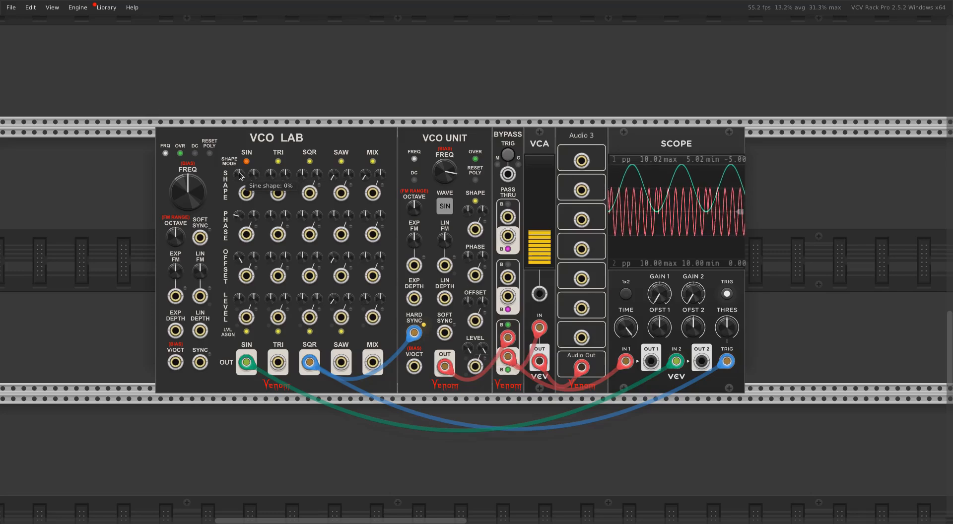
left_click_drag(241, 178, 241, 164)
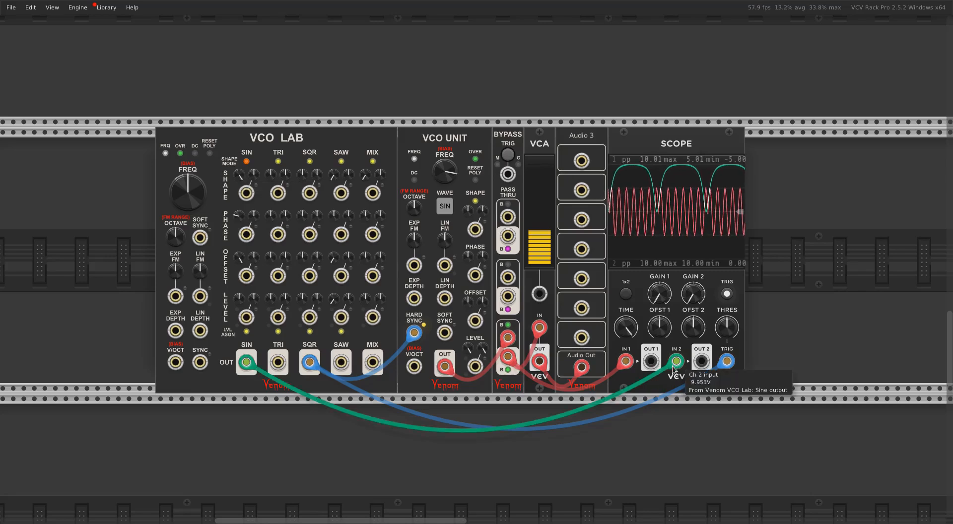
Return the SIN cable to the VCO Unit's Level CV input, adjust the VCO Lab's sine shape, and lower the VCO Unit's frequency
left_click_drag(675, 361, 475, 366)
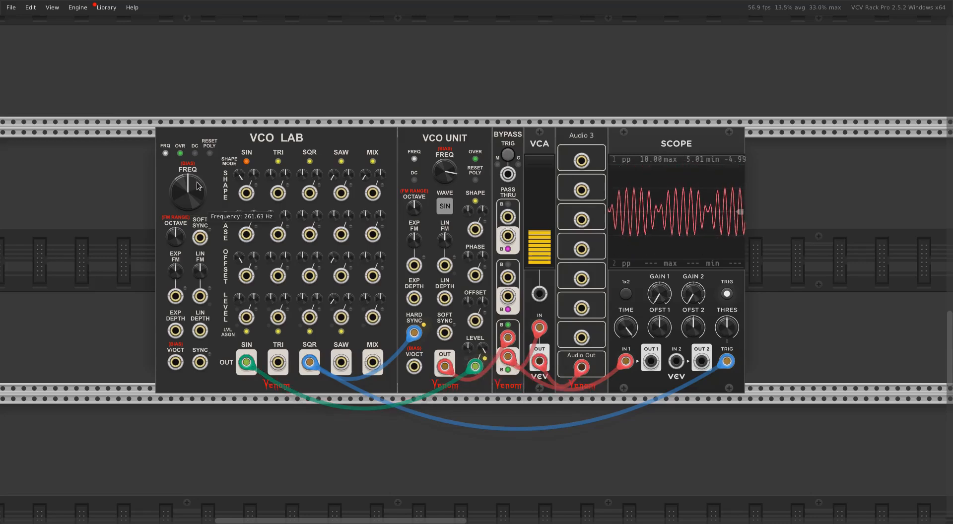
mouse_move(445, 158)
left_mouse_down()
mouse_move(445, 194)
mouse_move(445, 162)
left_mouse_up()
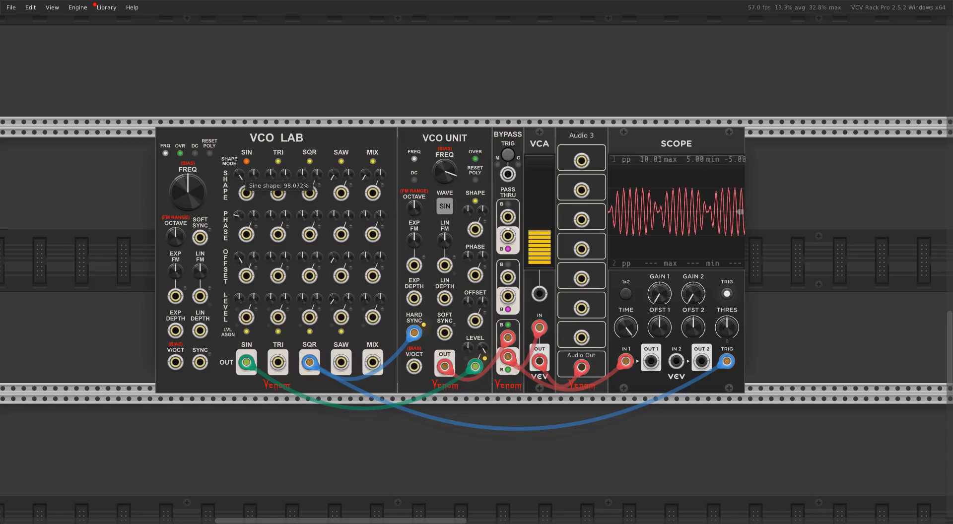
left_click_drag(239, 174, 239, 179)
mouse_move(445, 171)
left_mouse_down()
mouse_move(445, 212)
mouse_move(445, 187)
left_mouse_up()
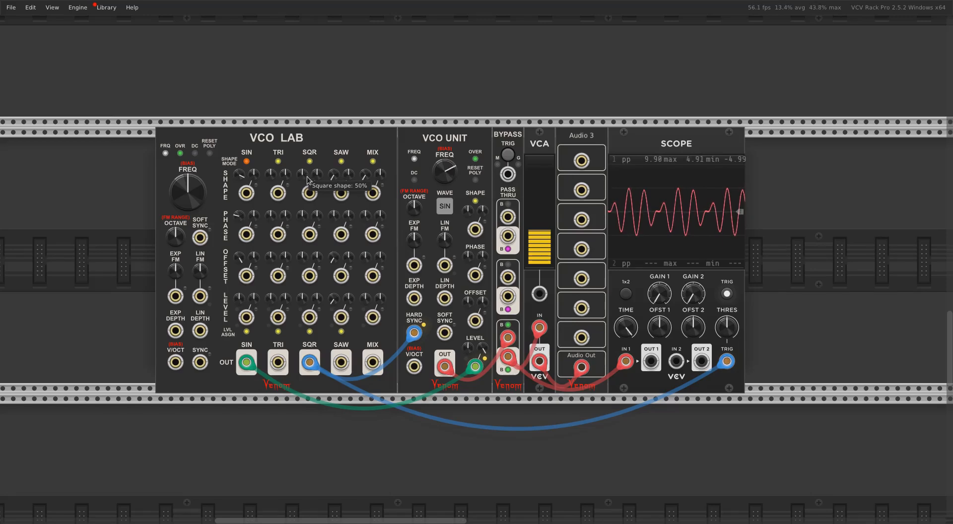
Move both cables from the VCO Lab's square output to its triangle output and raise the VCO Unit's frequency
mouse_move(243, 220)
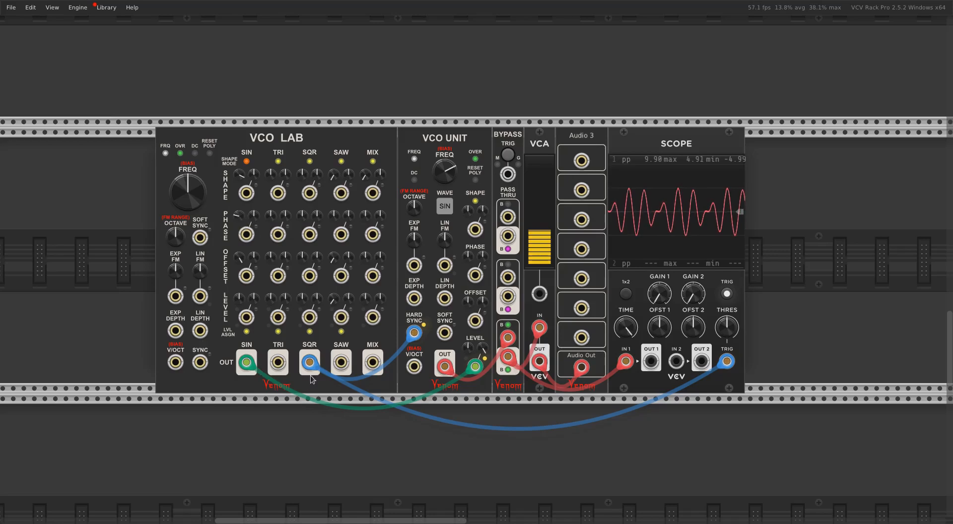
mouse_move(240, 370)
mouse_move(243, 182)
mouse_move(314, 371)
mouse_move(412, 336)
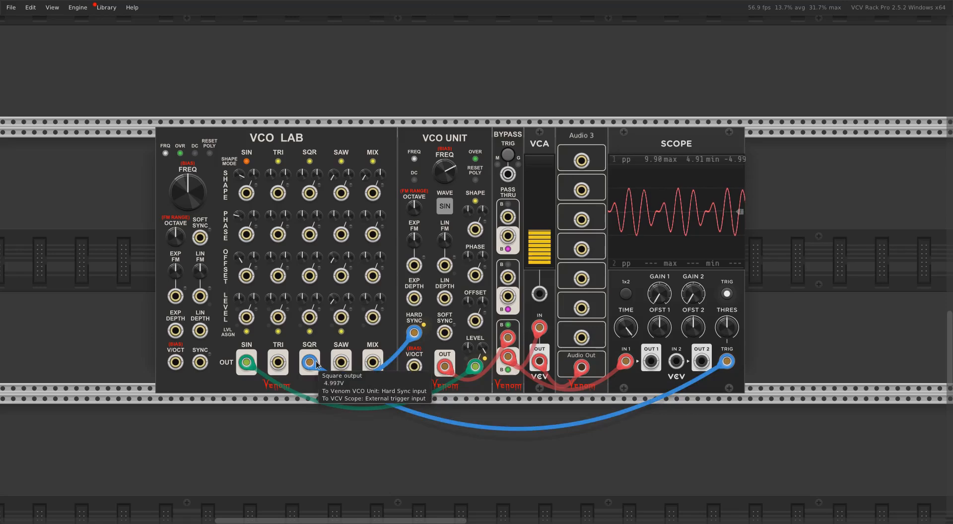
left_click_drag(316, 364, 285, 366)
mouse_move(313, 371)
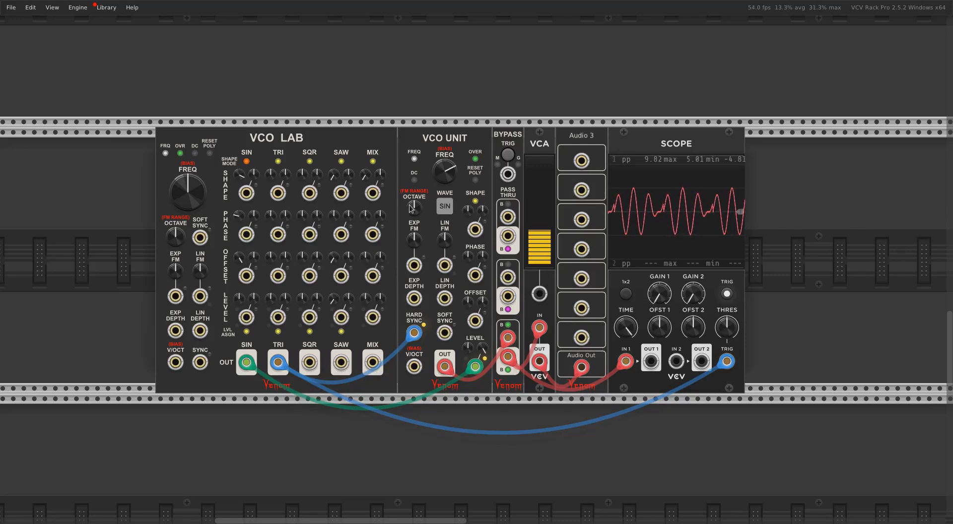
mouse_move(445, 171)
left_mouse_down()
mouse_move(445, 180)
mouse_move(445, 164)
left_mouse_up()
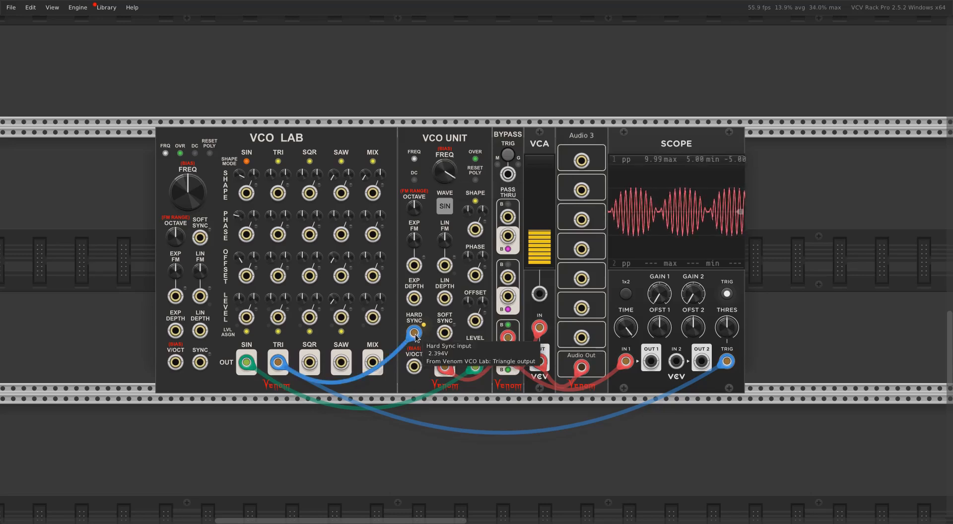
Remove the VCO Unit's Hard Sync cable and patch the VCO Lab's triangle output to the Scope's second input with a blue cable
left_click_drag(415, 336, 496, 347)
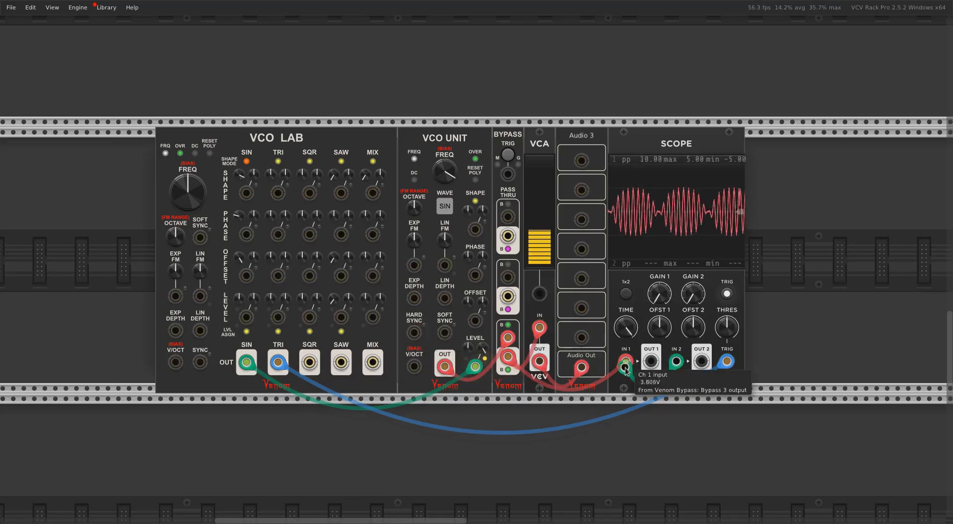
right_click(676, 369)
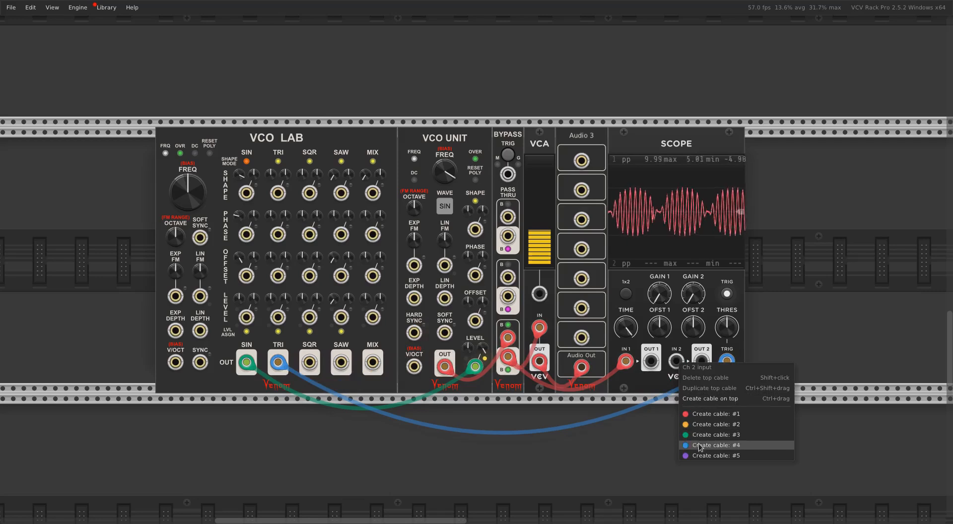
left_click_drag(700, 446, 279, 363)
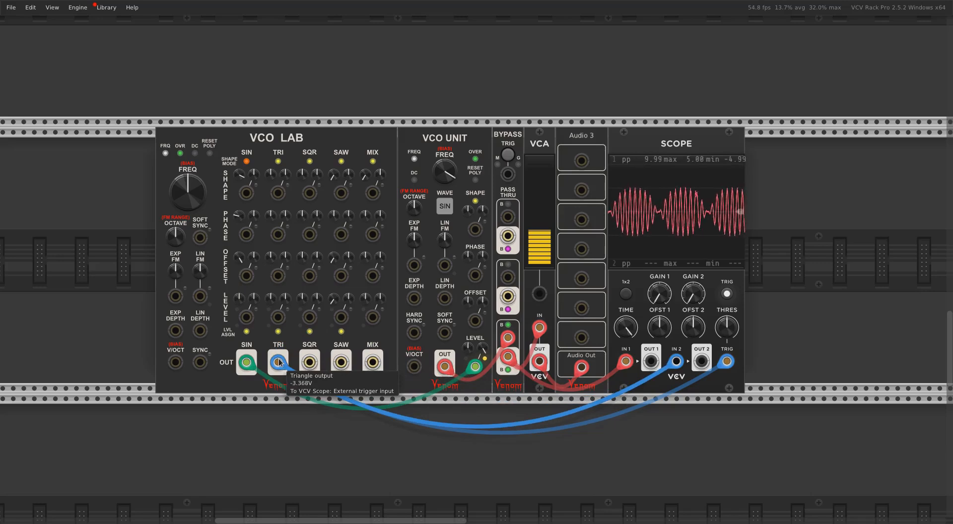
left_click_drag(284, 367, 281, 364)
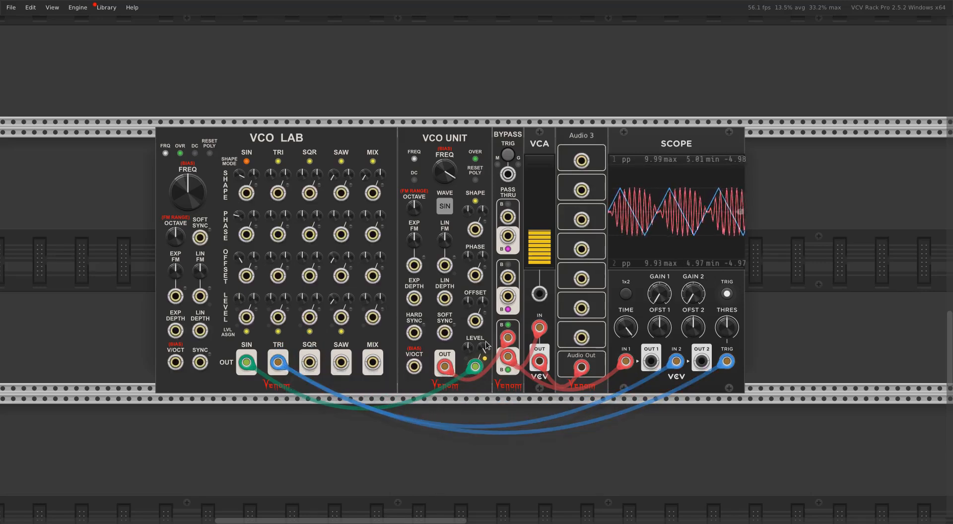
Reset the VCO Unit's Level and Level CV amount to their defaults and shorten the Scope's time span
double_click(468, 348)
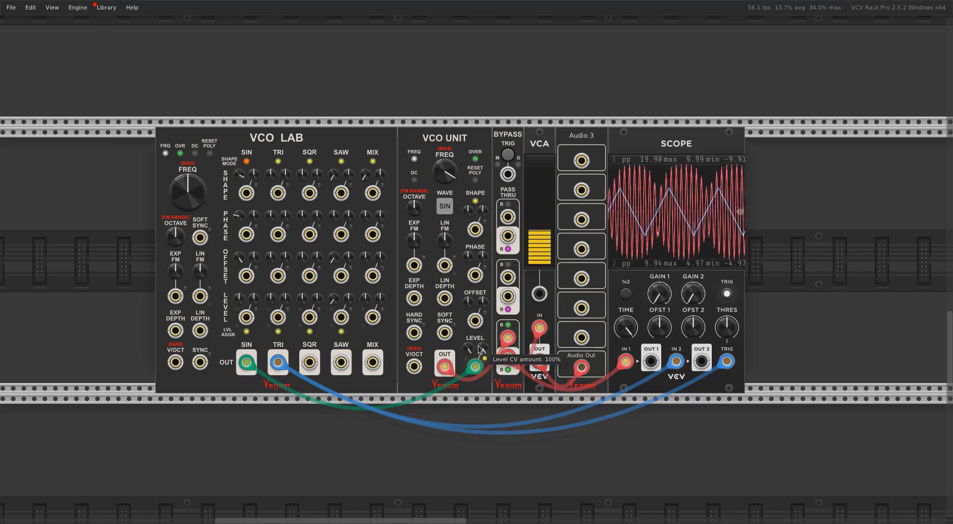
double_click(481, 348)
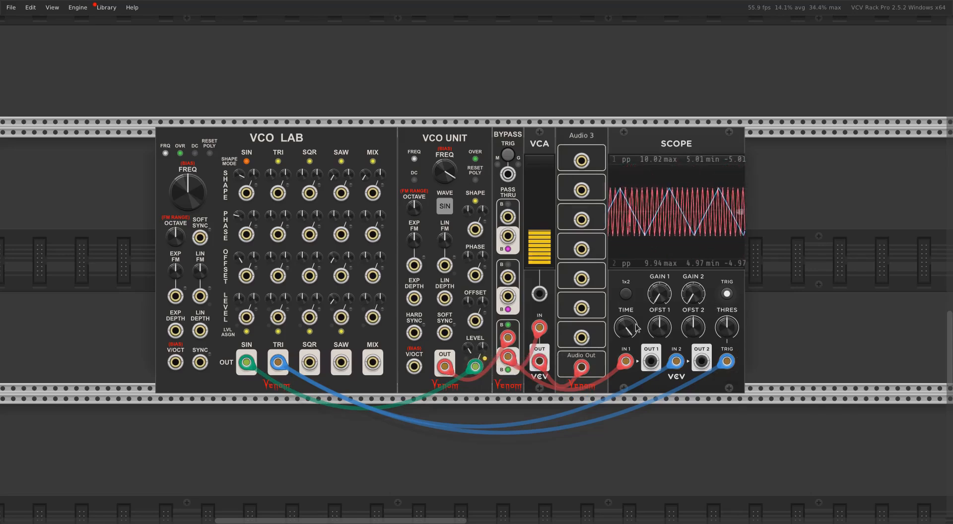
left_click_drag(625, 328, 626, 323)
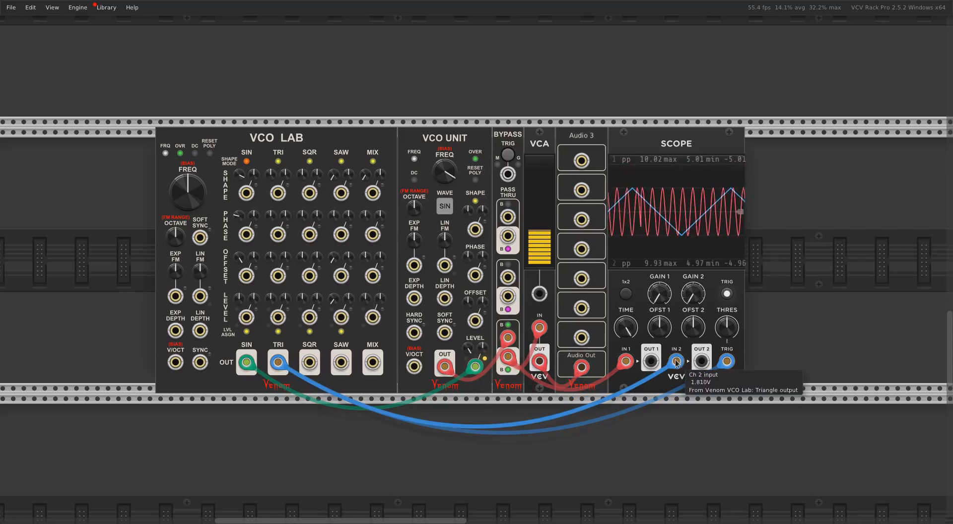
Patch the VCO Lab's triangle output to the VCO Unit's Hard Sync input as well and lower the VCO Lab's frequency
left_click_drag(676, 362, 414, 332)
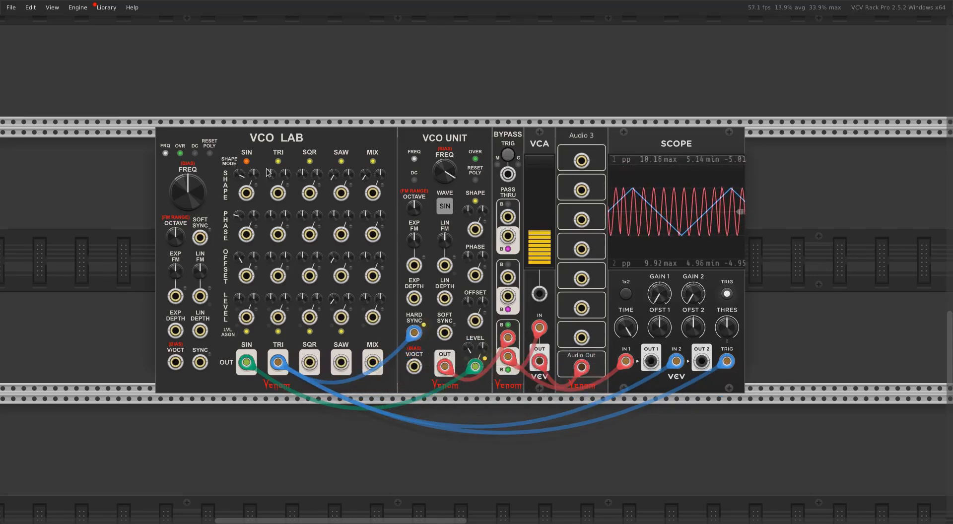
left_click_drag(203, 183, 203, 201)
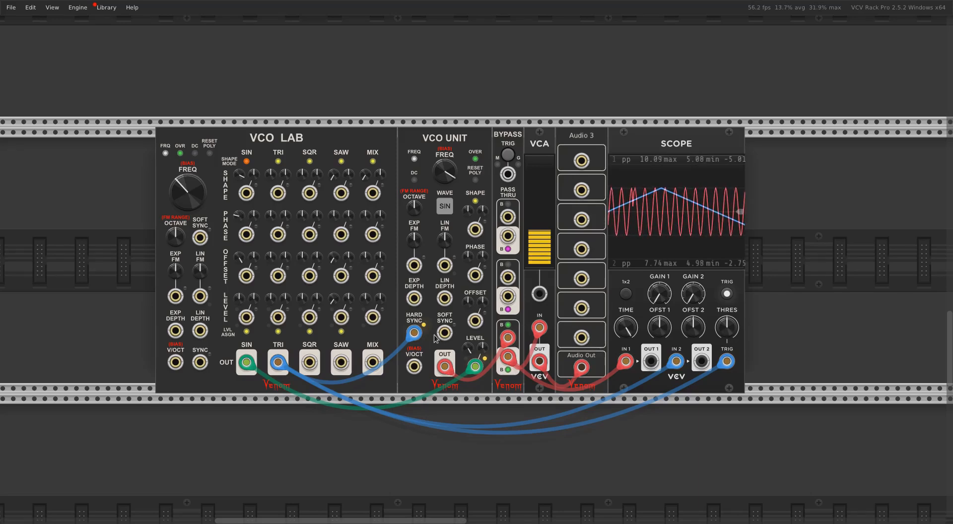
mouse_move(420, 336)
left_click_drag(626, 327, 626, 305)
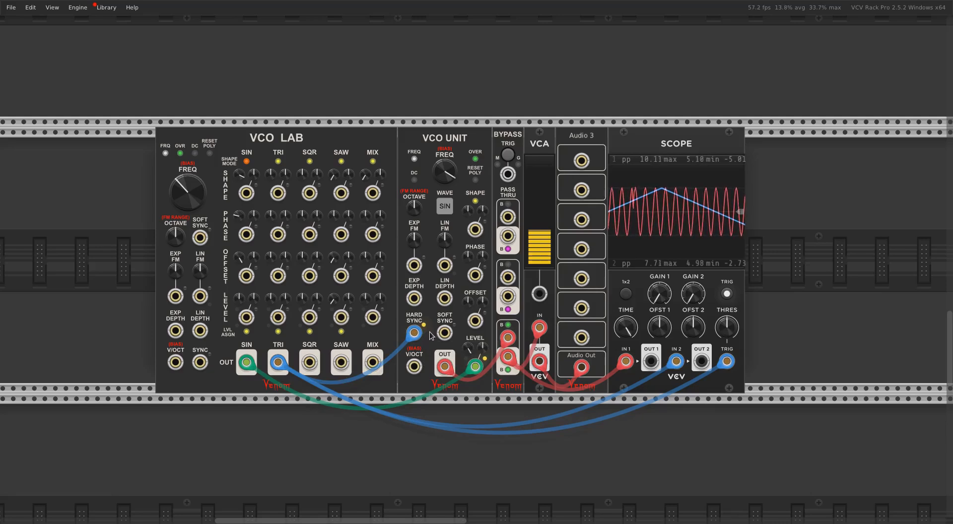
mouse_move(424, 338)
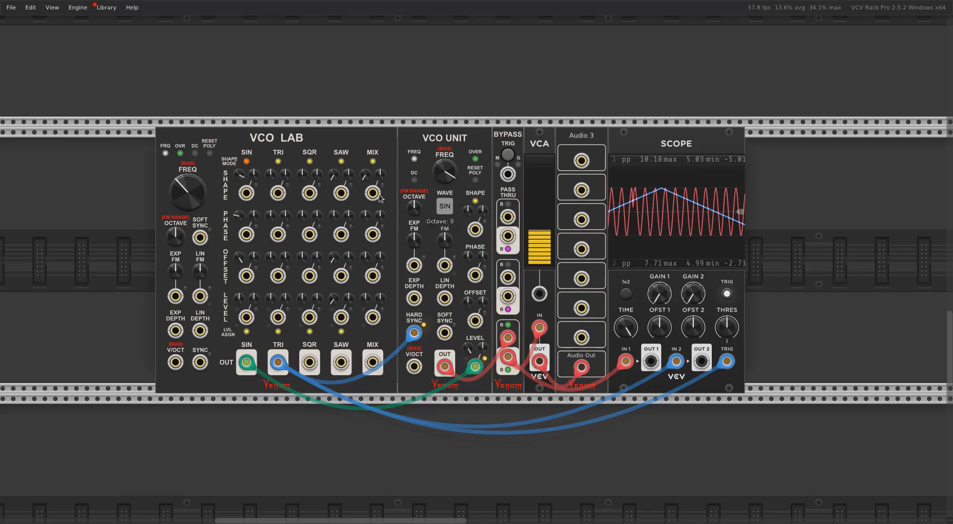
Set the VCO Unit's sync trigger threshold to High 0V, Low -2V and lower the unit's frequency
right_click(450, 141)
mouse_move(480, 295)
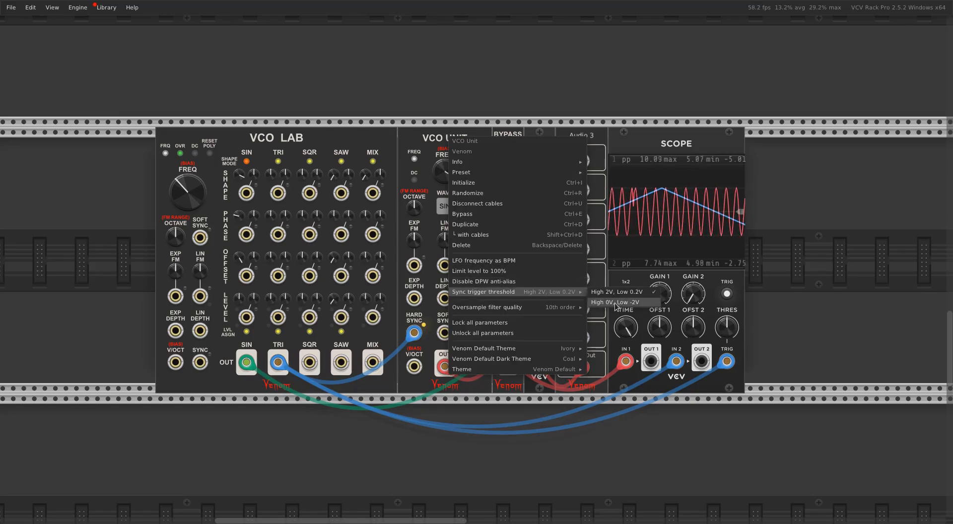
left_click(616, 302)
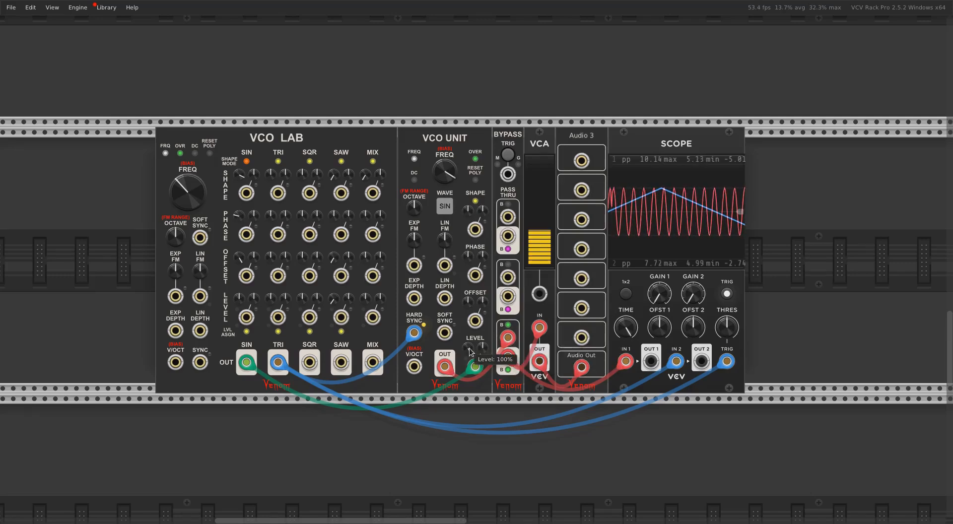
mouse_move(468, 347)
left_mouse_down()
mouse_move(468, 367)
mouse_move(468, 347)
left_mouse_up()
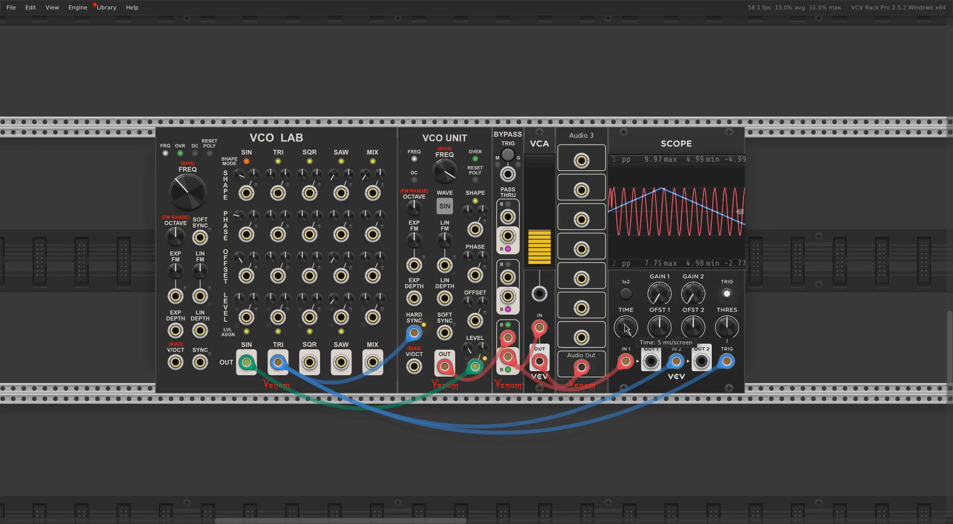
left_click_drag(444, 171, 444, 191)
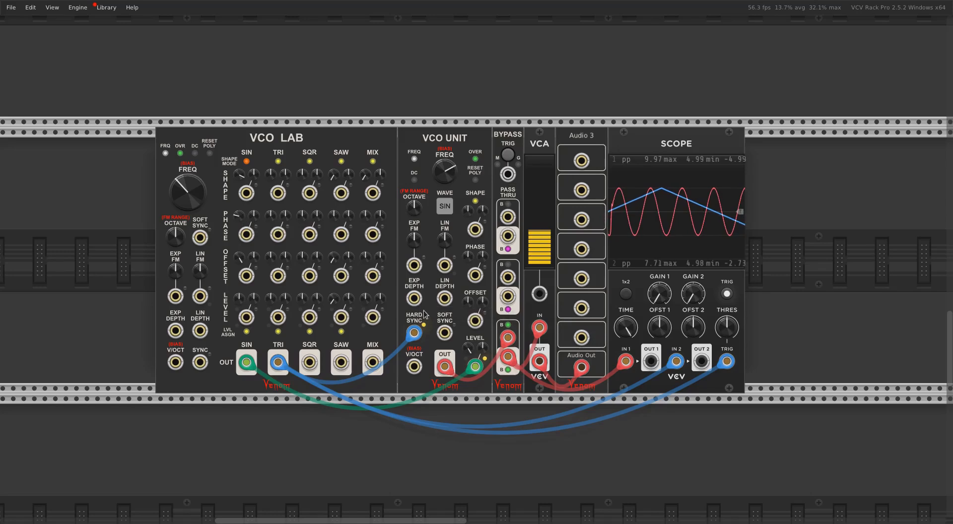
Restore the sine windowing with the VCO Unit's Level and Level CV amount, lengthen the Scope's time span, and sweep the unit's frequency
right_click(466, 357)
left_click(471, 353)
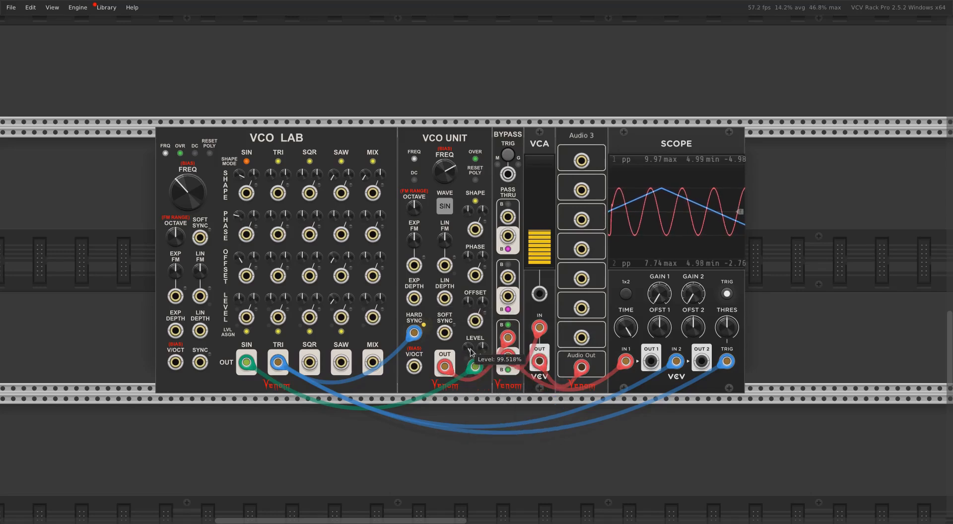
double_click(468, 348)
left_click_drag(482, 348, 482, 150)
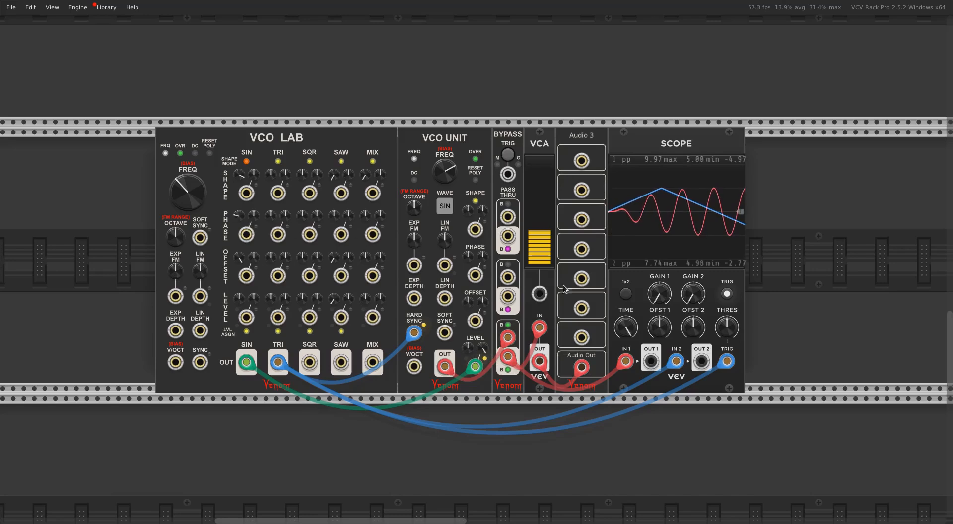
left_click_drag(626, 327, 627, 342)
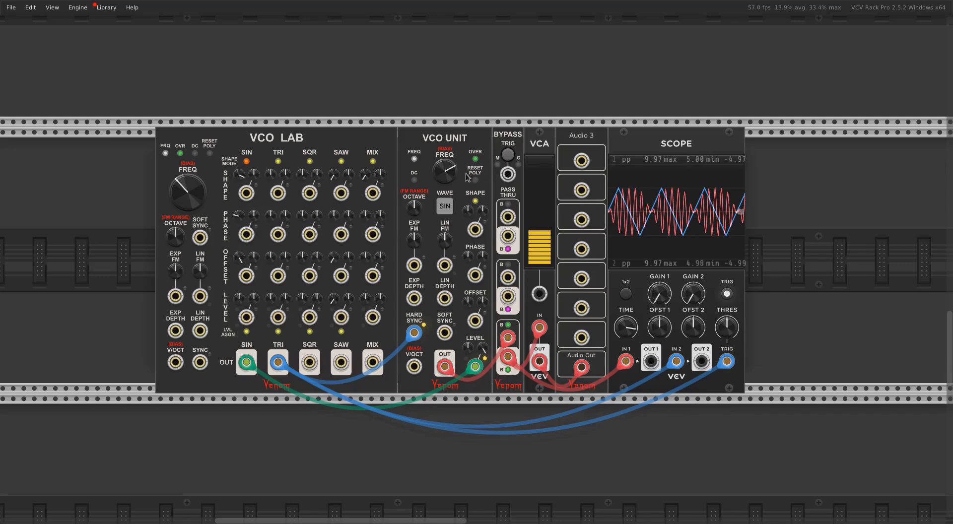
left_click_drag(446, 173, 446, 208)
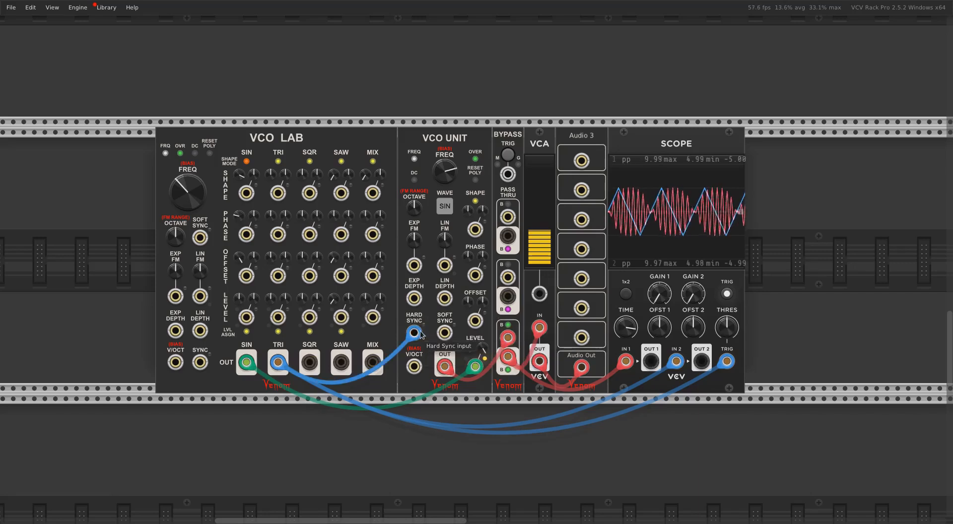
Move the triangle cable from the VCO Unit's Hard Sync input to its Soft Sync input and sweep the frequency
left_click_drag(414, 333, 445, 333)
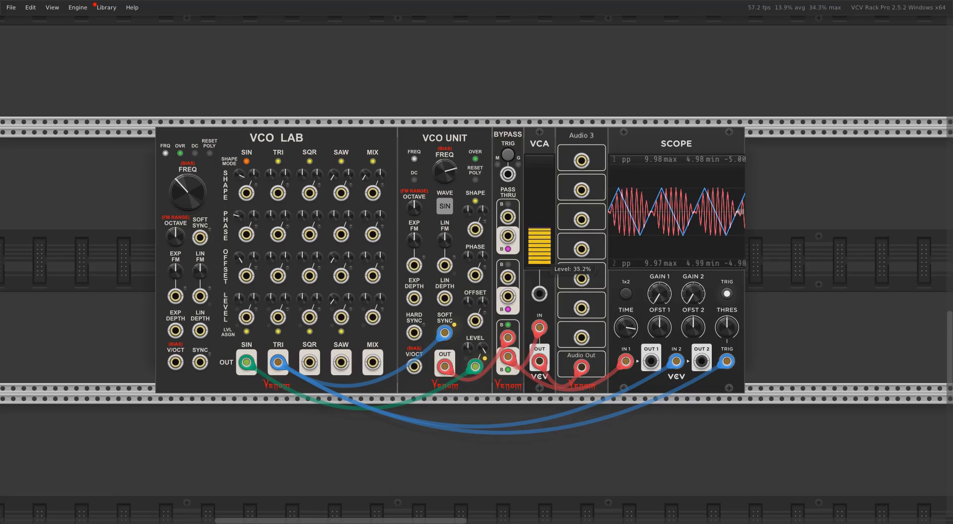
mouse_move(444, 171)
left_mouse_down()
mouse_move(445, 181)
mouse_move(445, 154)
mouse_move(444, 180)
mouse_move(445, 158)
mouse_move(445, 178)
mouse_move(445, 170)
left_mouse_up()
Remove the windowing by resetting the VCO Unit's Level and Level CV amount, and sweep the soft-synced frequency
left_click_drag(468, 349, 469, 322)
double_click(484, 352)
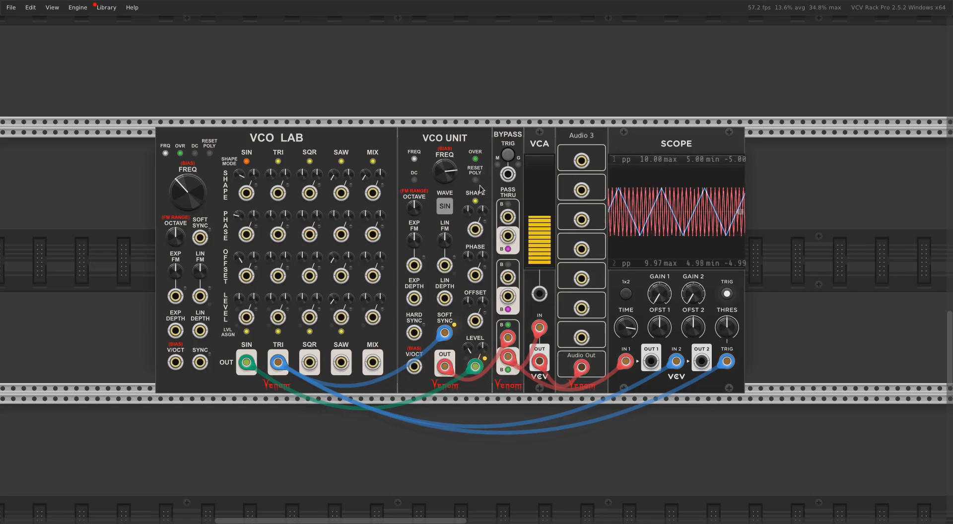
mouse_move(450, 169)
left_mouse_down()
mouse_move(450, 223)
mouse_move(450, 169)
mouse_move(450, 214)
mouse_move(450, 183)
left_mouse_up()
Bring back the sine windowing with the VCO Unit's Level and Level CV amount and lower the frequency
left_click_drag(467, 348, 482, 313)
left_click_drag(444, 170, 437, 203)
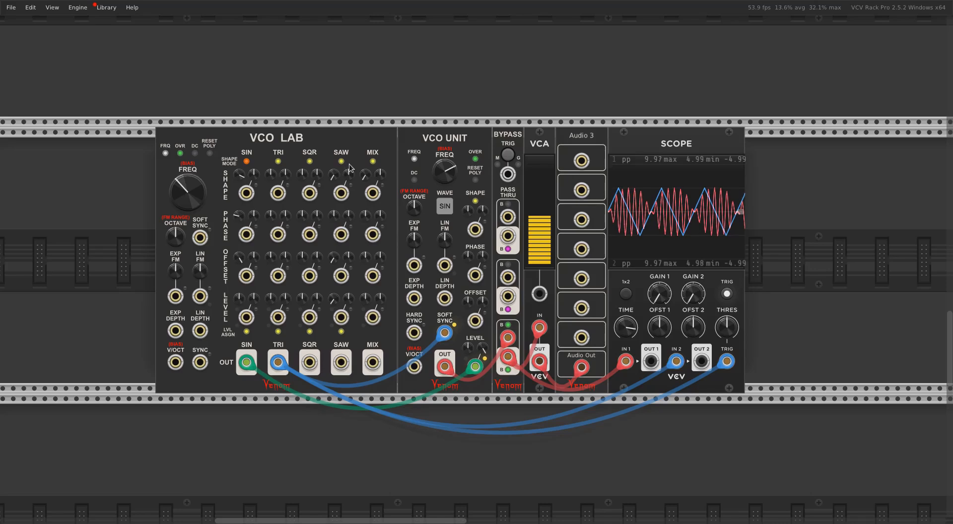
Bypass the current windowed sync patch and activate the VCO Lab, Tangents and Plateau patch further down the rack
mouse_move(444, 173)
left_click(506, 155)
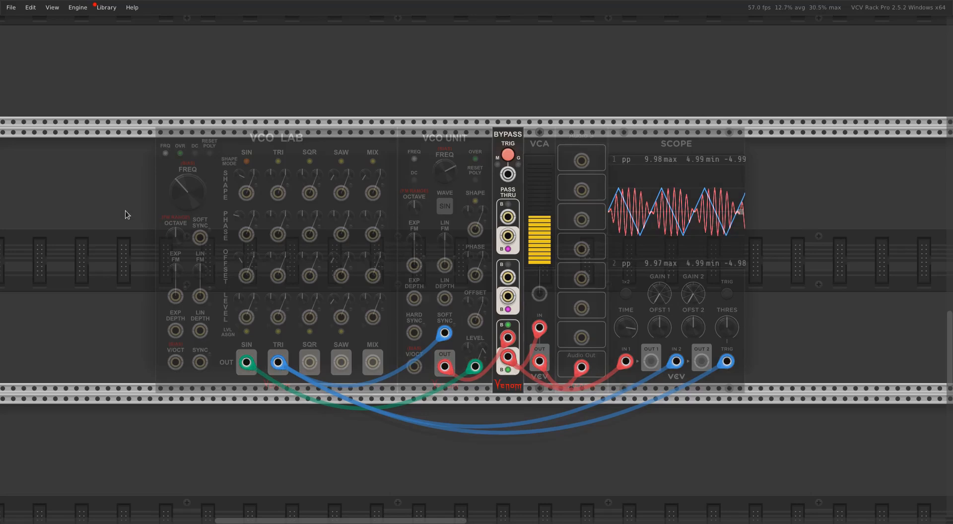
scroll(126, 209, "down", 10)
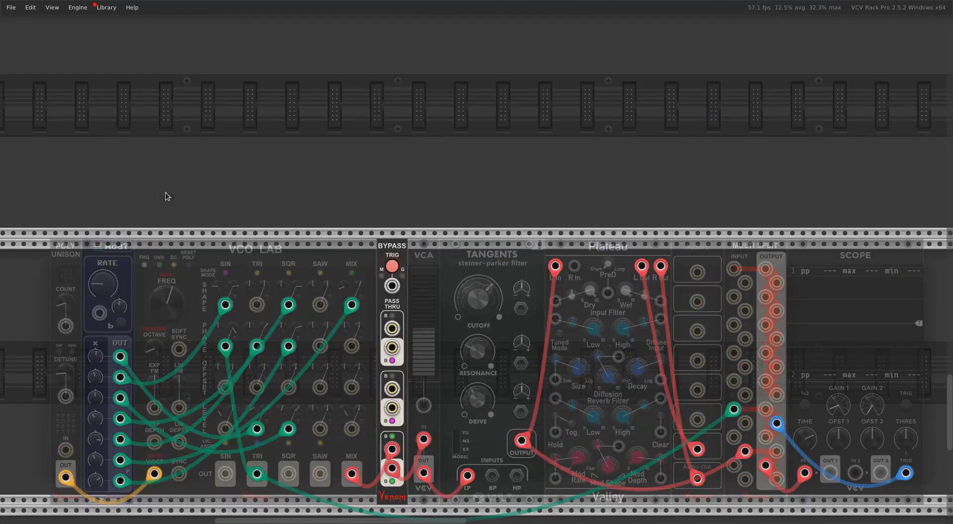
scroll(167, 197, "down", 3)
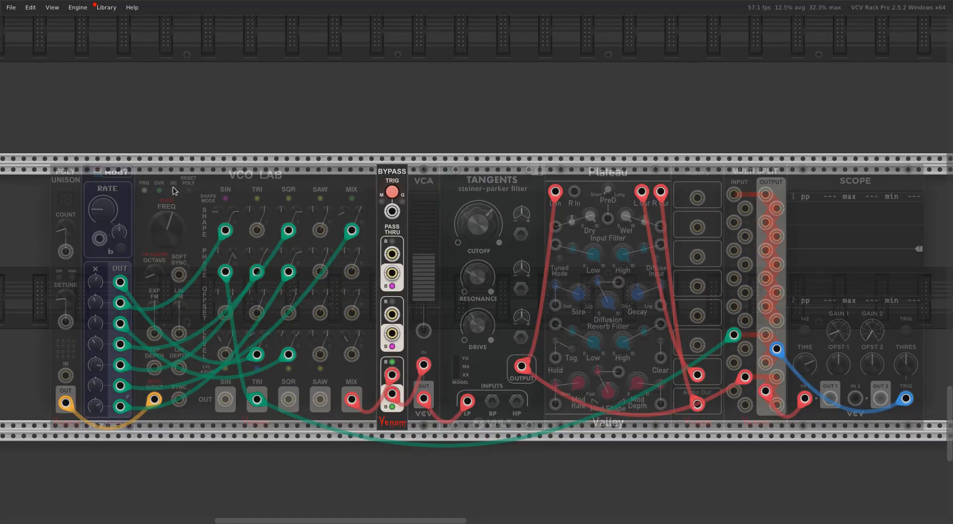
left_click(393, 193)
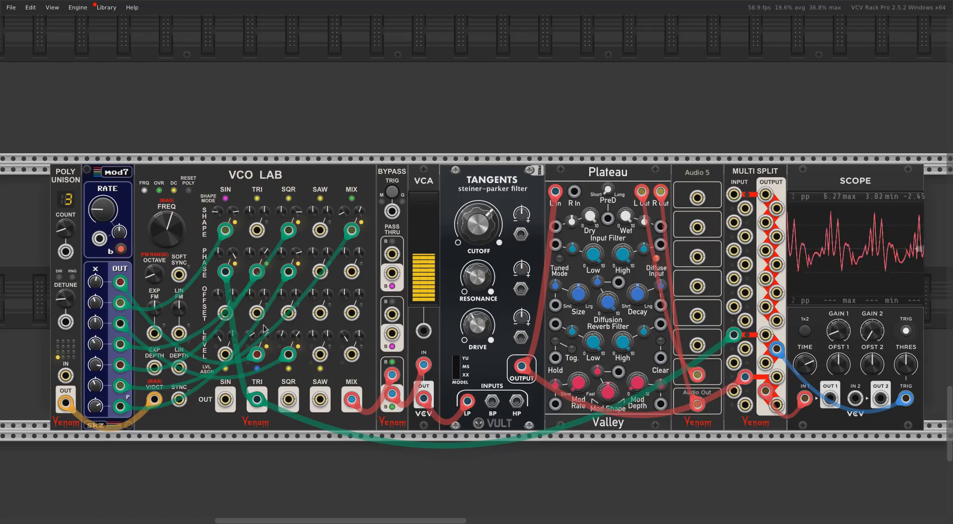
Show the performance meters on all modules
key("F3")
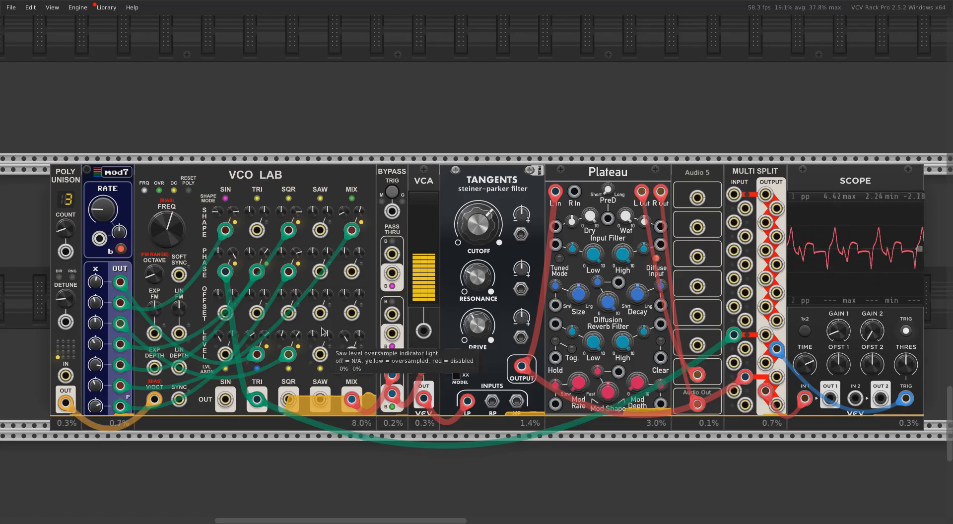
mouse_move(256, 213)
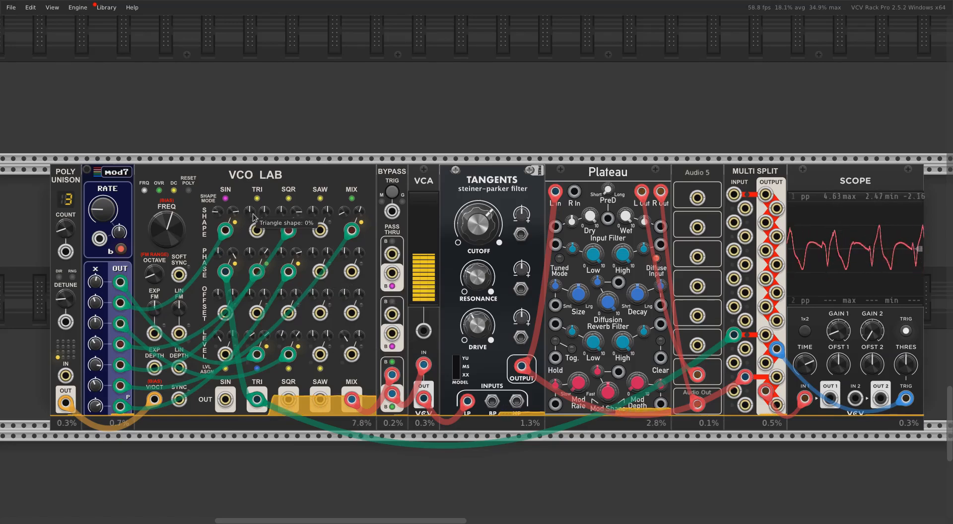
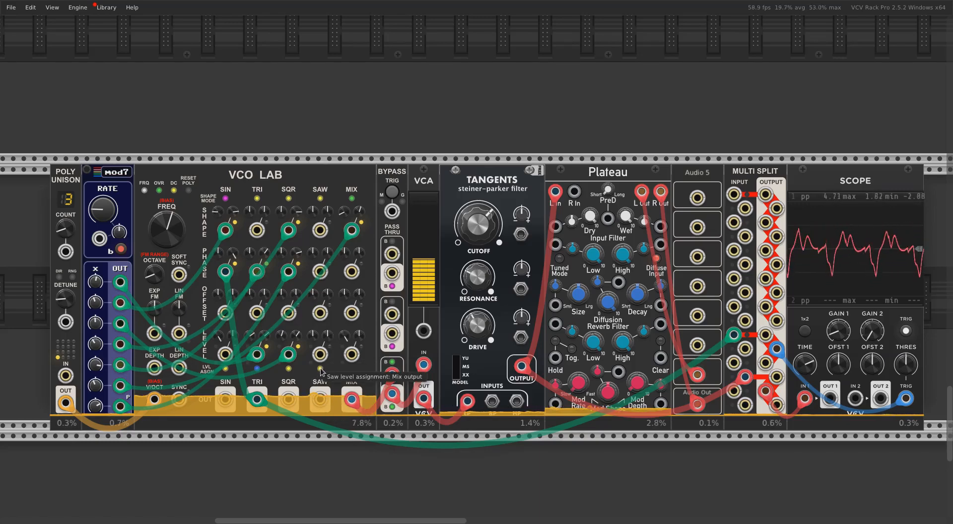
Reset VCO Lab's Saw level and set the Saw level assignment to Saw output
double_click(314, 341)
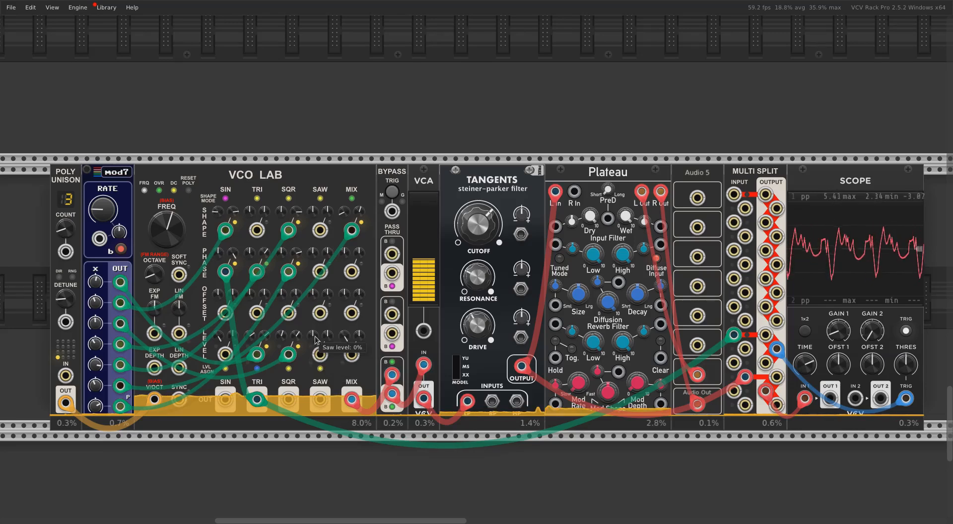
right_click(321, 371)
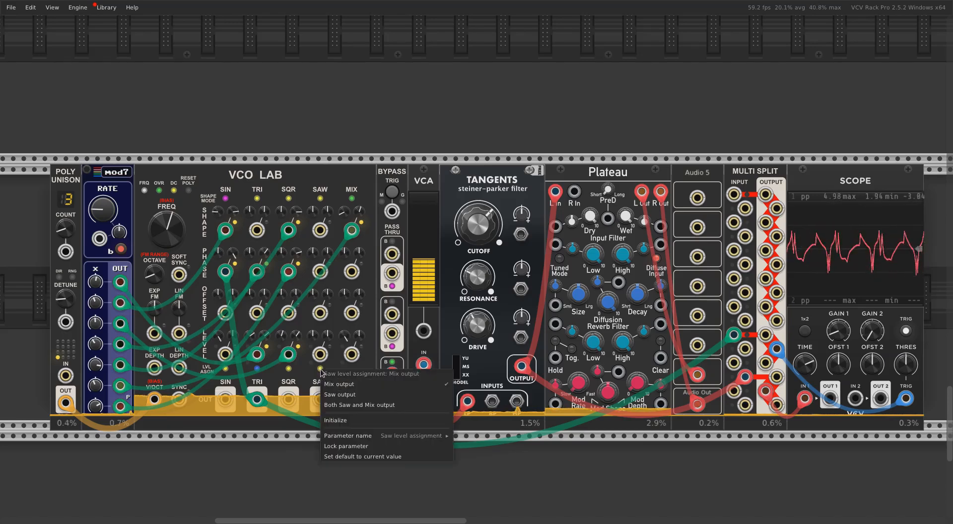
left_click(332, 396)
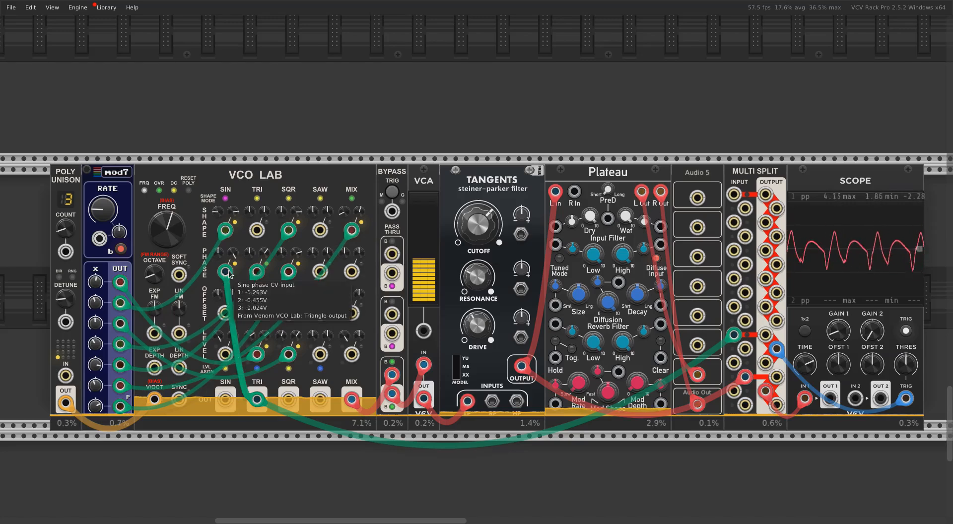
Disable oversampling on VCO Lab's Mix shape, Square shape and Square level CV inputs
right_click(353, 234)
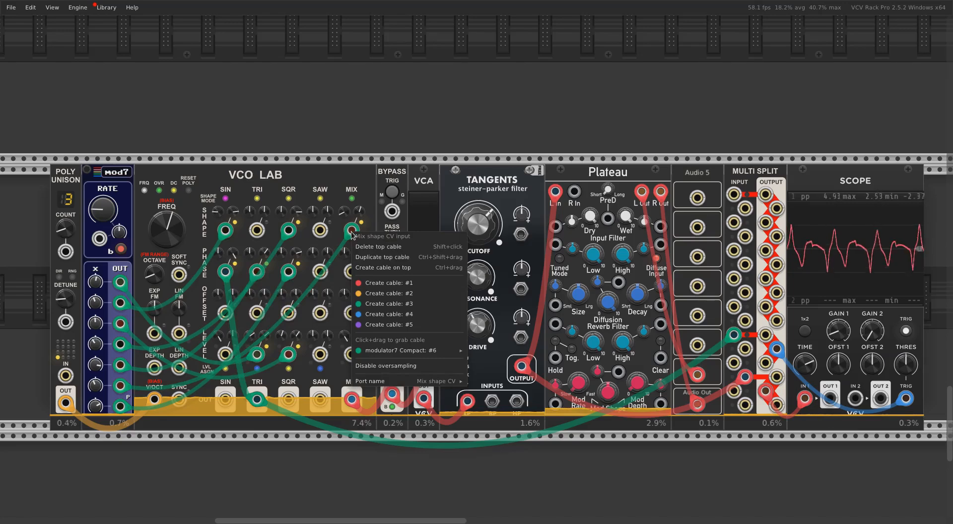
left_click(376, 364)
right_click(292, 230)
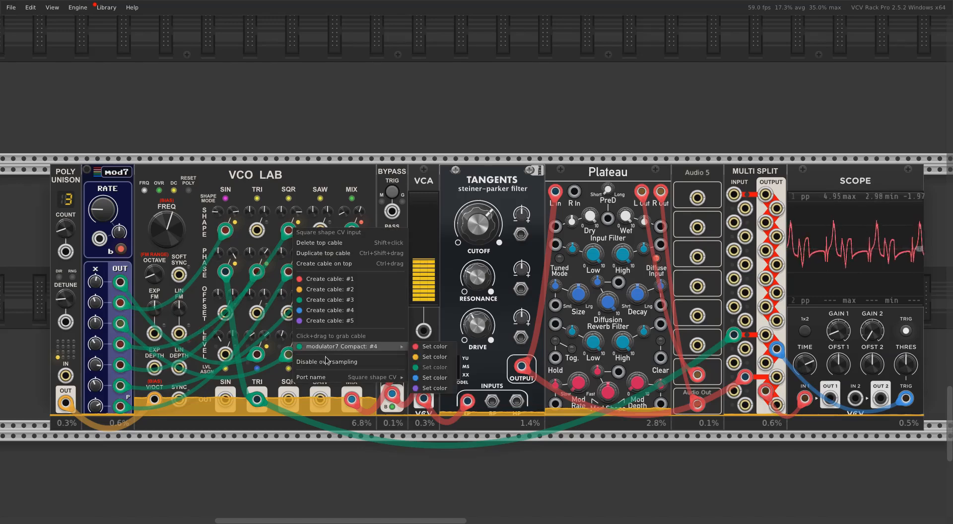
left_click(323, 363)
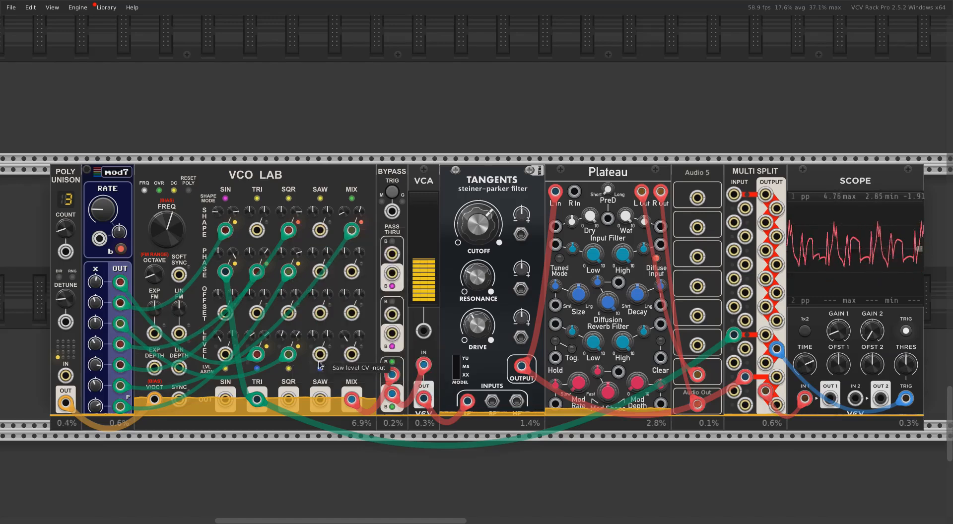
right_click(289, 354)
mouse_move(312, 469)
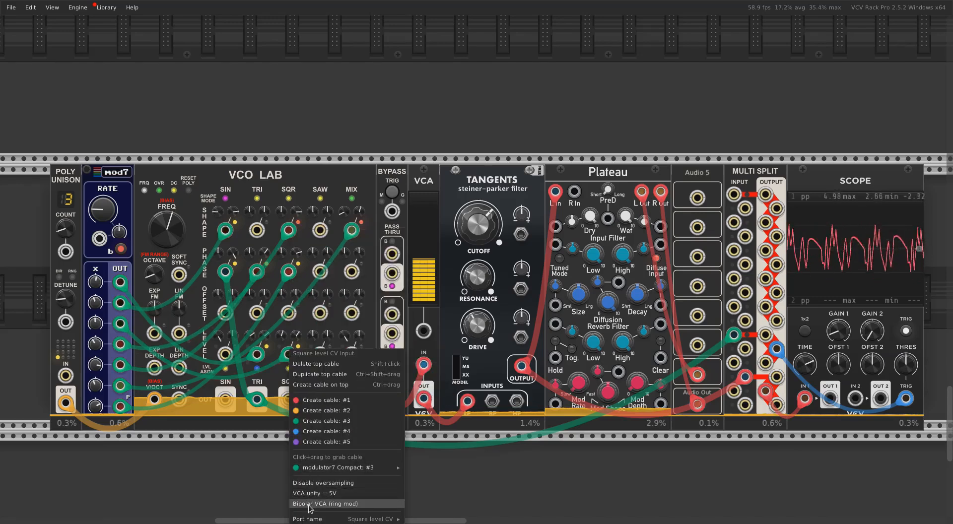
left_click(320, 485)
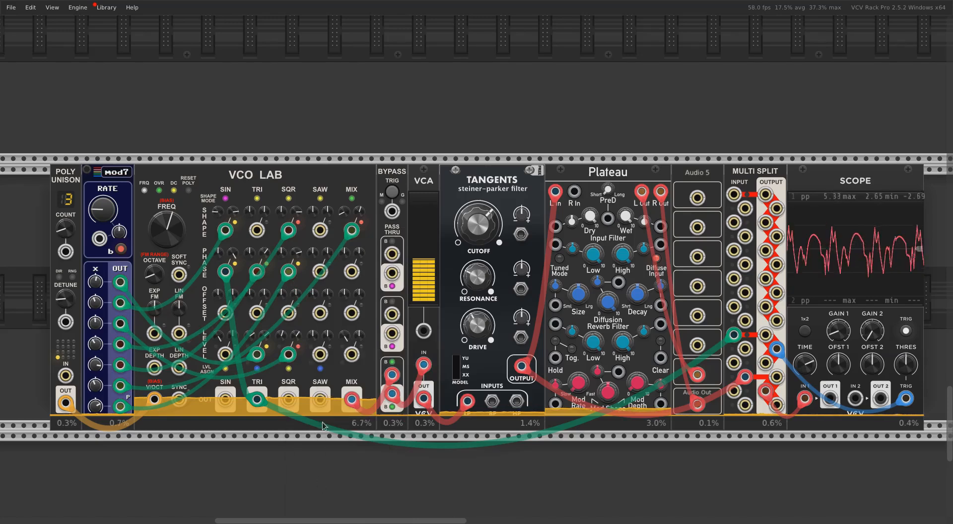
Disable oversampling on VCO Lab's Square phase, Triangle level, Sine shape and Triangle phase CV inputs
right_click(288, 272)
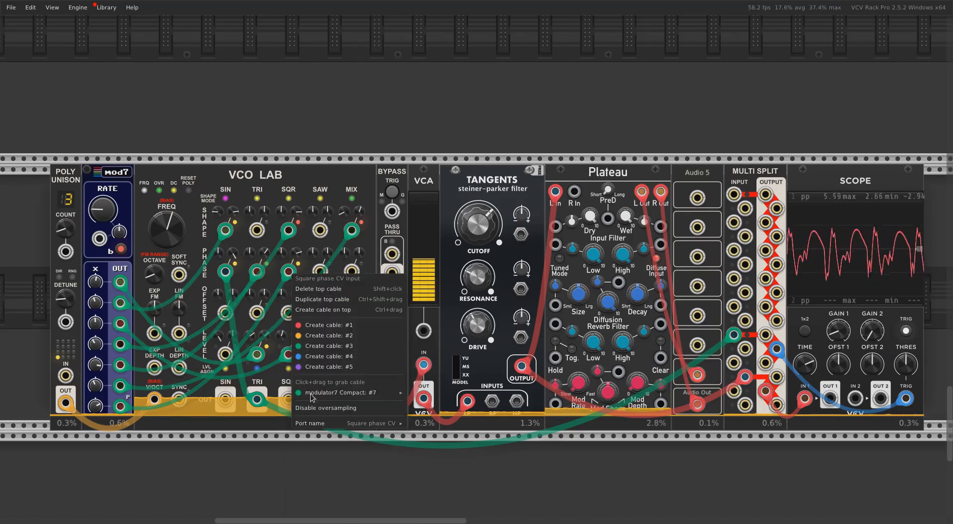
left_click(312, 406)
right_click(258, 350)
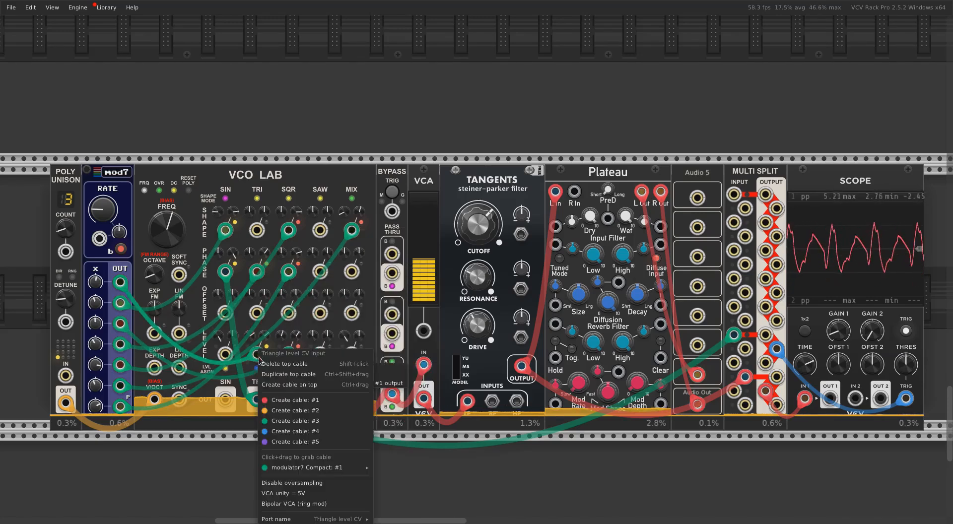
left_click(297, 485)
right_click(228, 227)
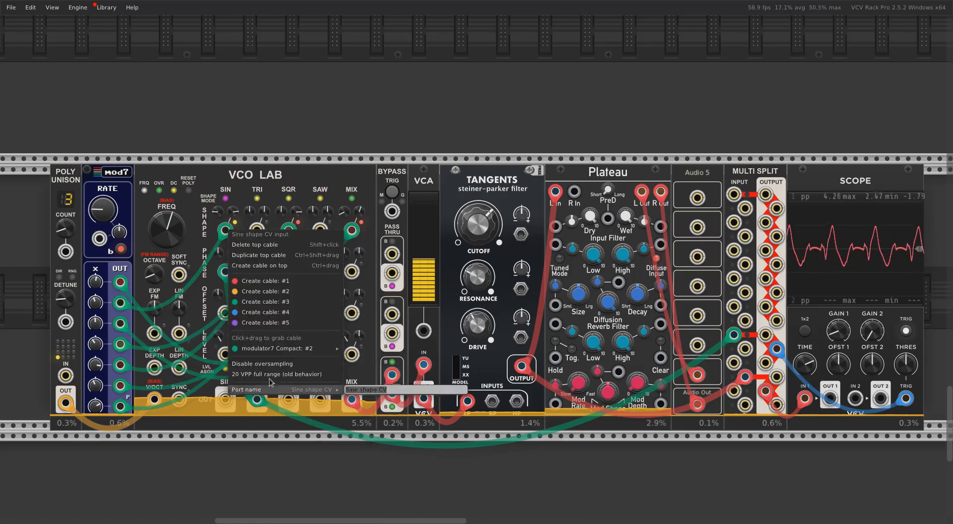
left_click(262, 365)
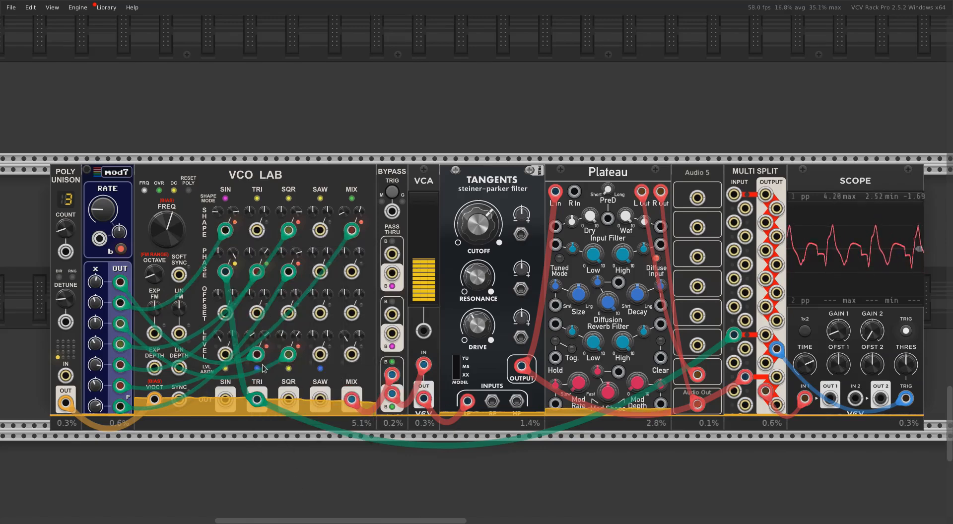
right_click(257, 271)
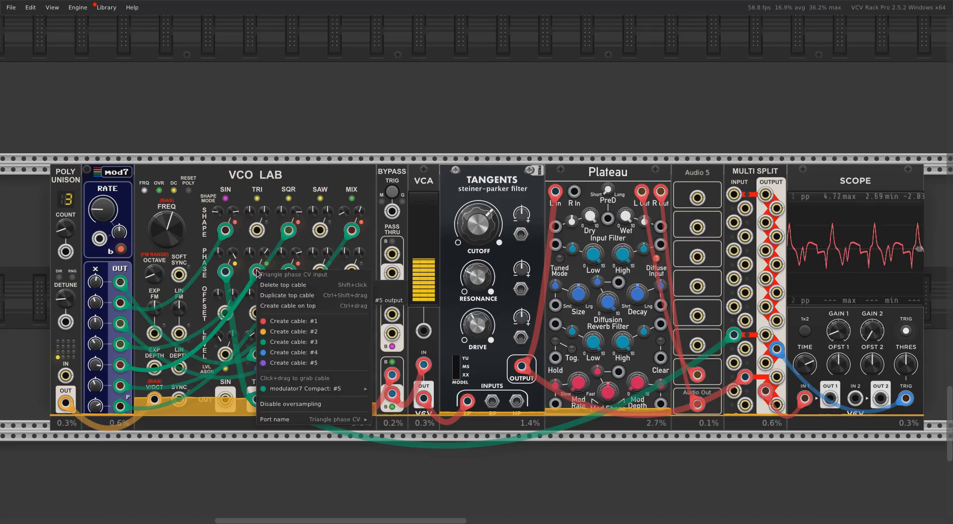
left_click(298, 404)
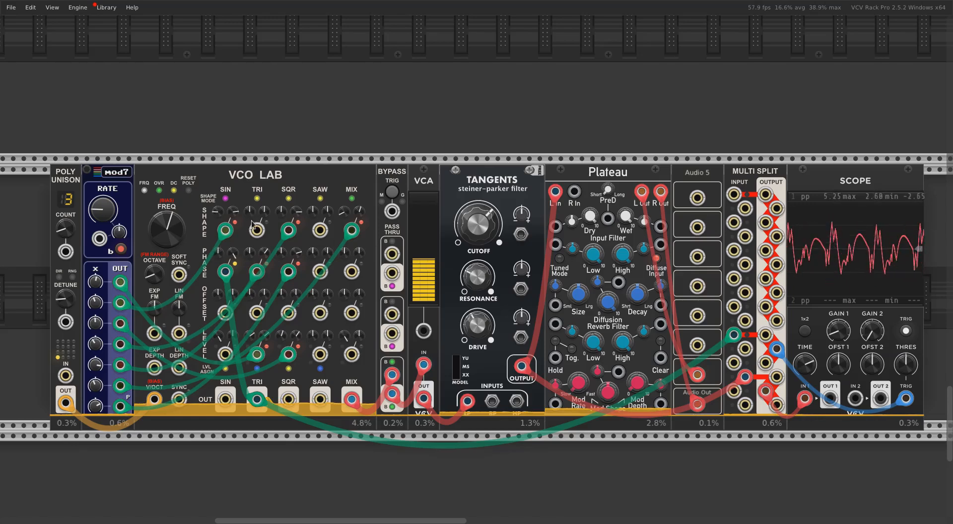
Disable oversampling on VCO Lab's Sine phase CV input and set the module's overall oversampling to Off
mouse_move(231, 276)
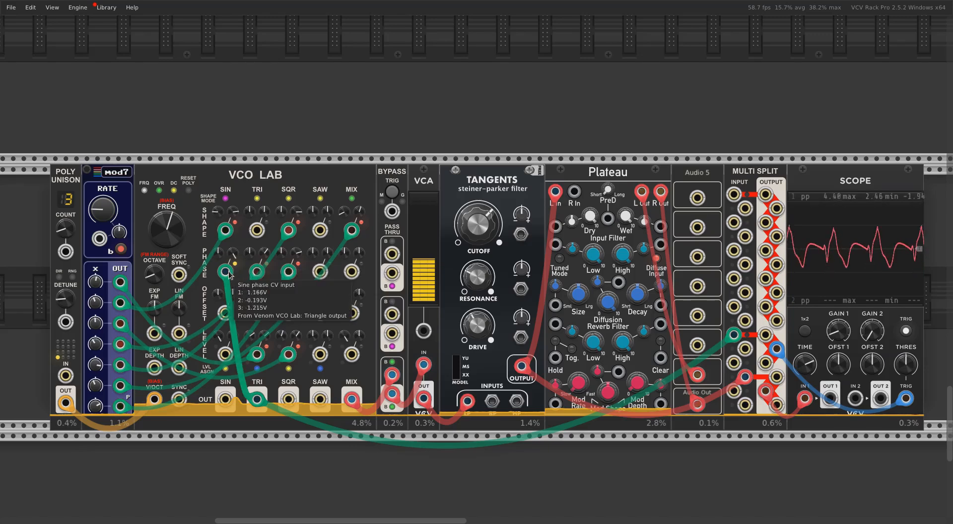
right_click(228, 273)
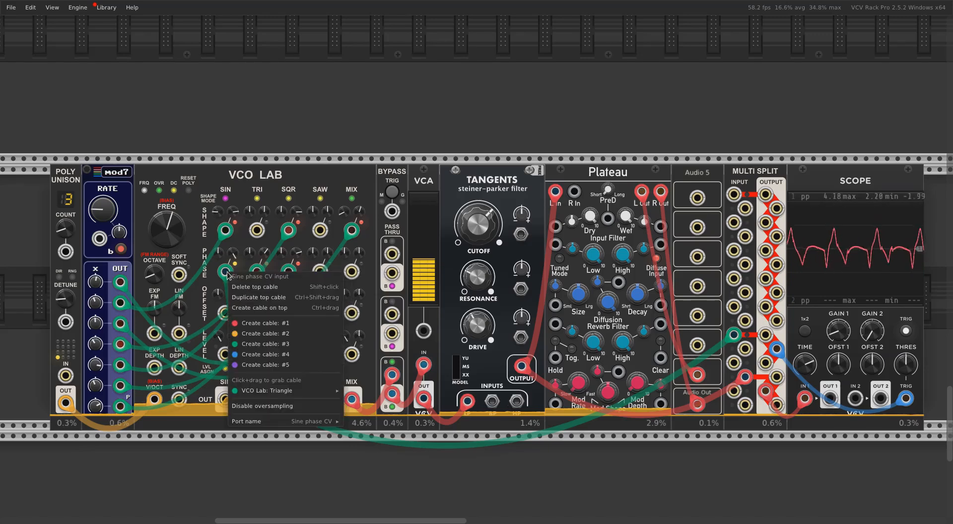
left_click(272, 407)
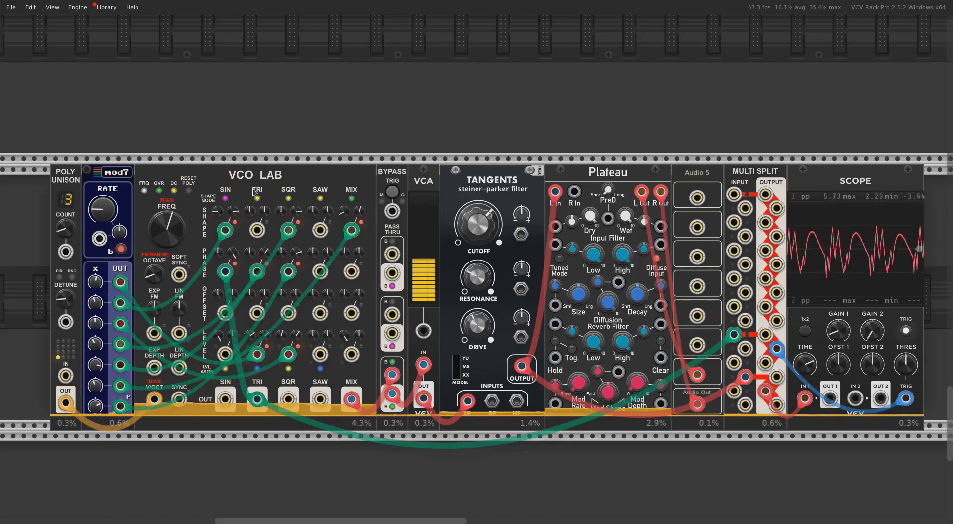
right_click(160, 191)
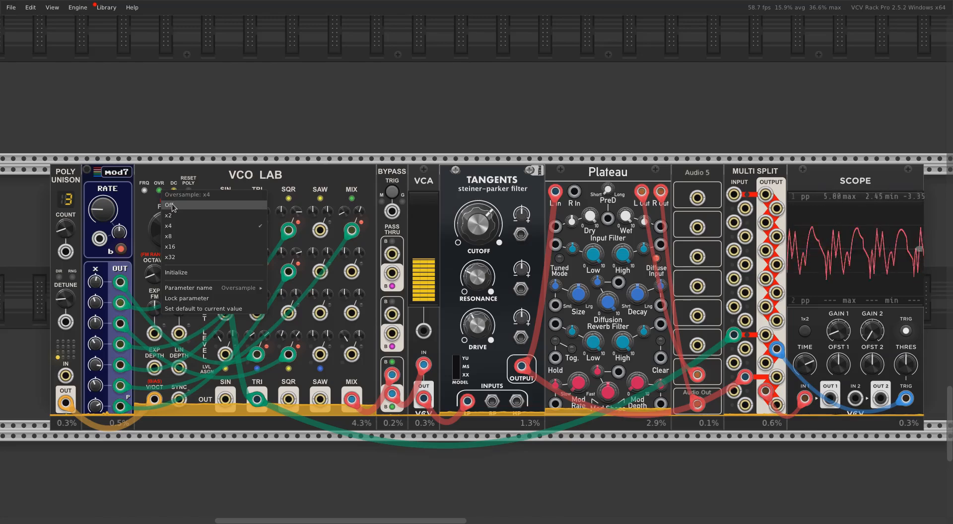
left_click(172, 205)
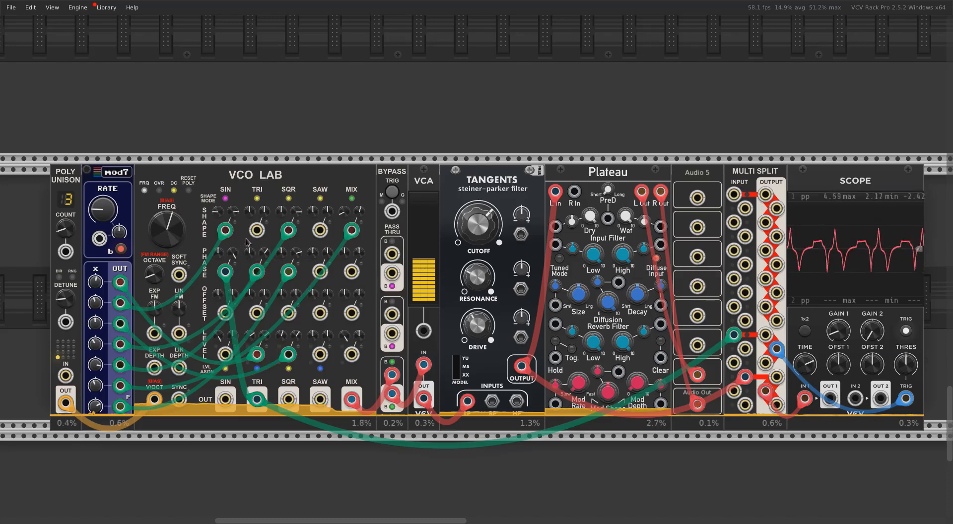
Raise VCO Lab's octave to bring the frequency to 2923.1 Hz and increase the VCA level
mouse_move(172, 237)
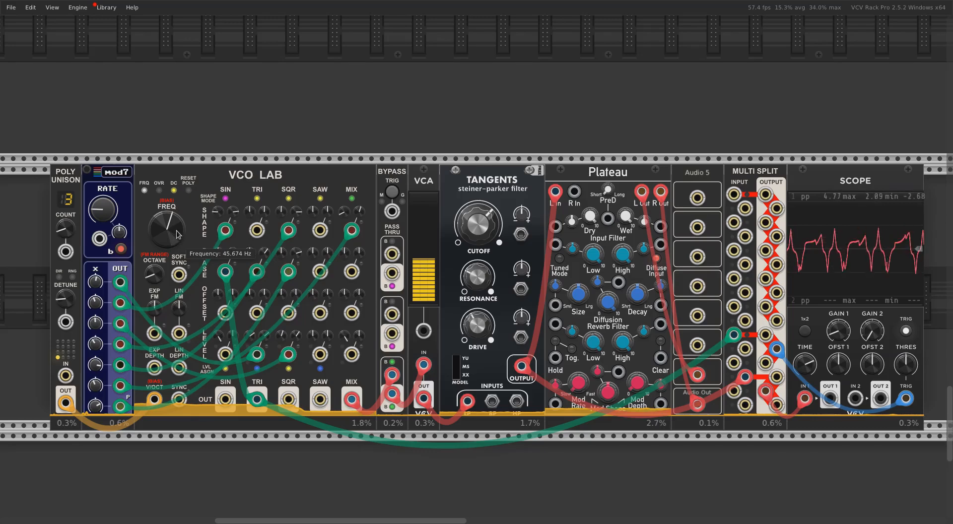
mouse_move(157, 277)
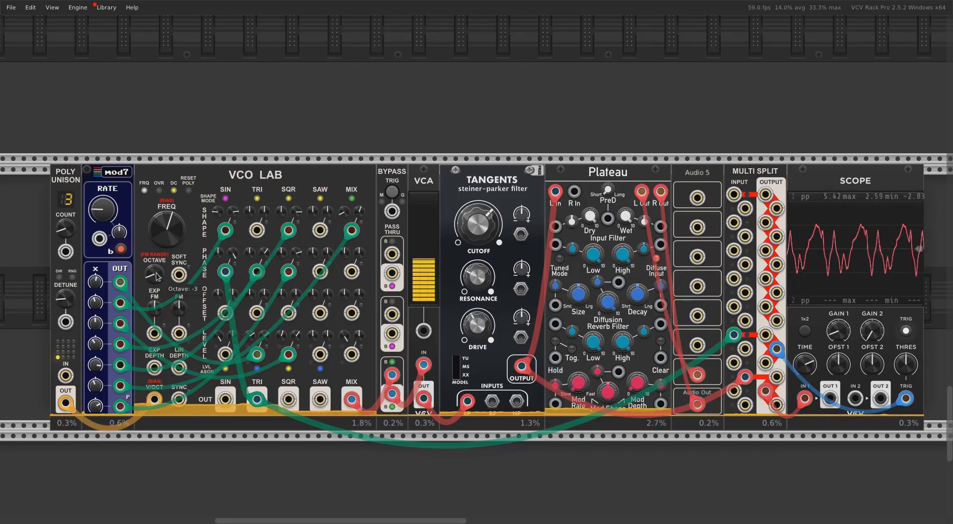
left_click_drag(157, 276, 156, 237)
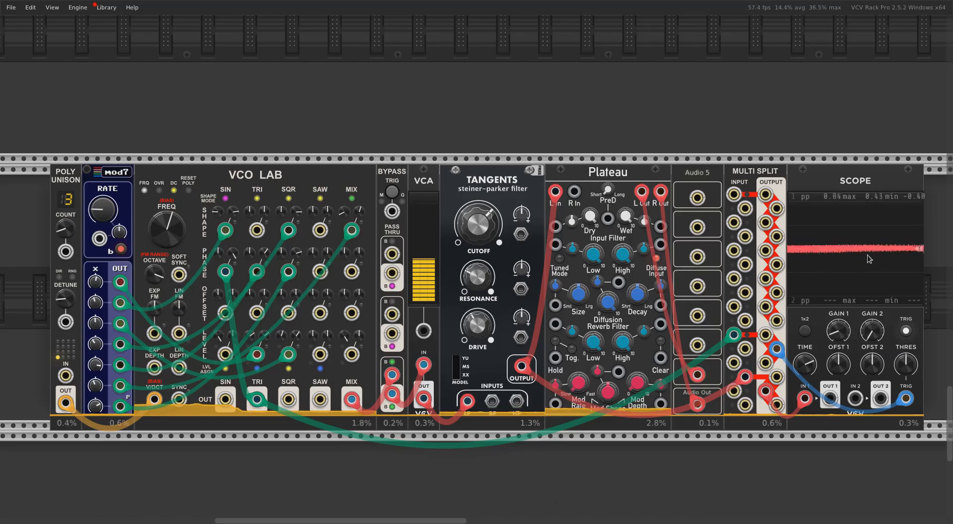
left_click_drag(435, 279, 435, 253)
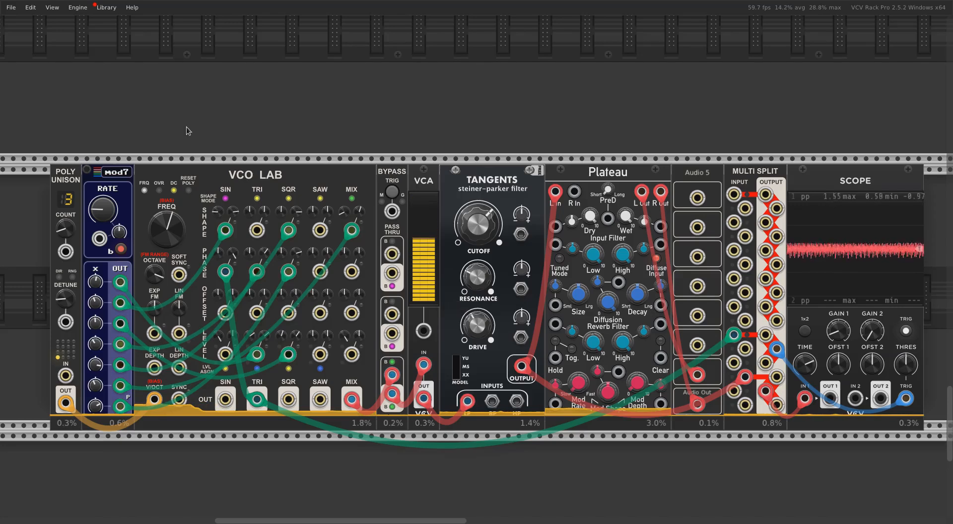
Set VCO Lab's oversampling to x4 and on to x8, and re-enable oversampling on the Sine phase CV input
right_click(159, 192)
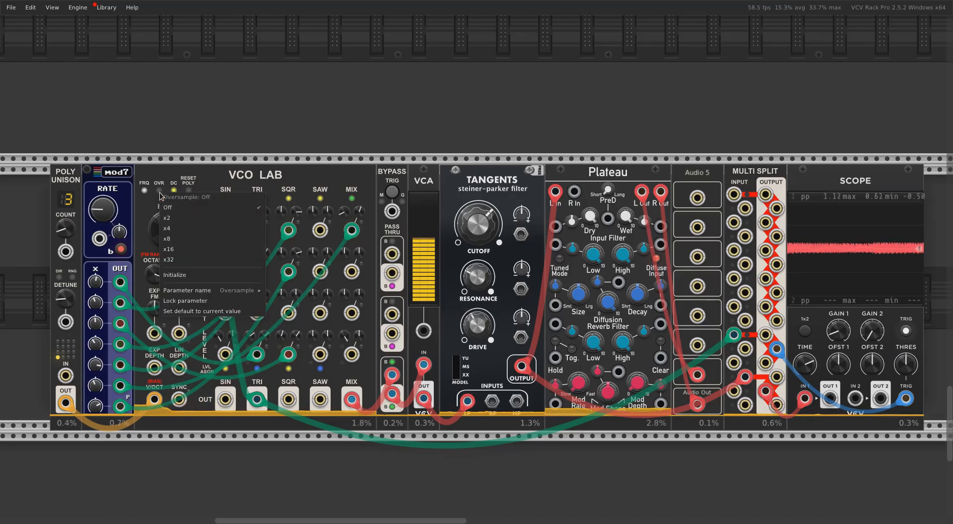
left_click(173, 228)
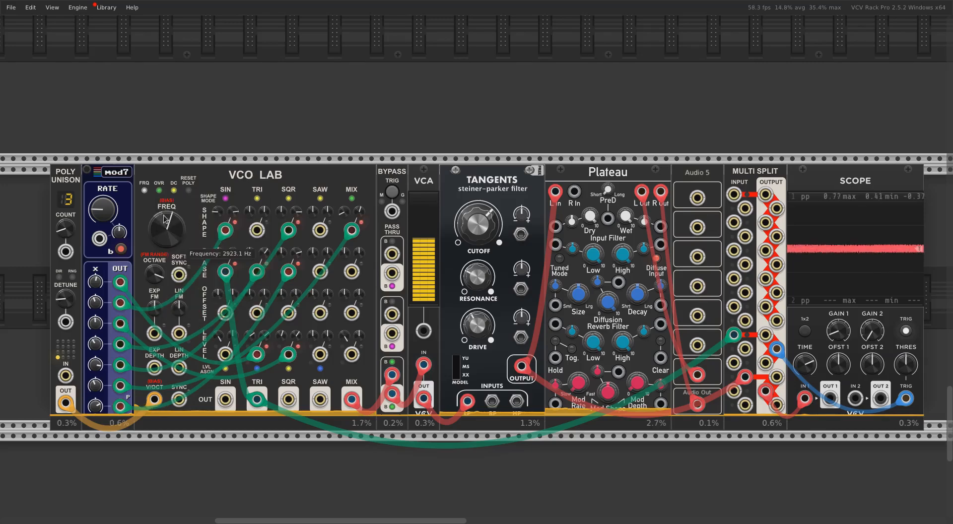
right_click(159, 192)
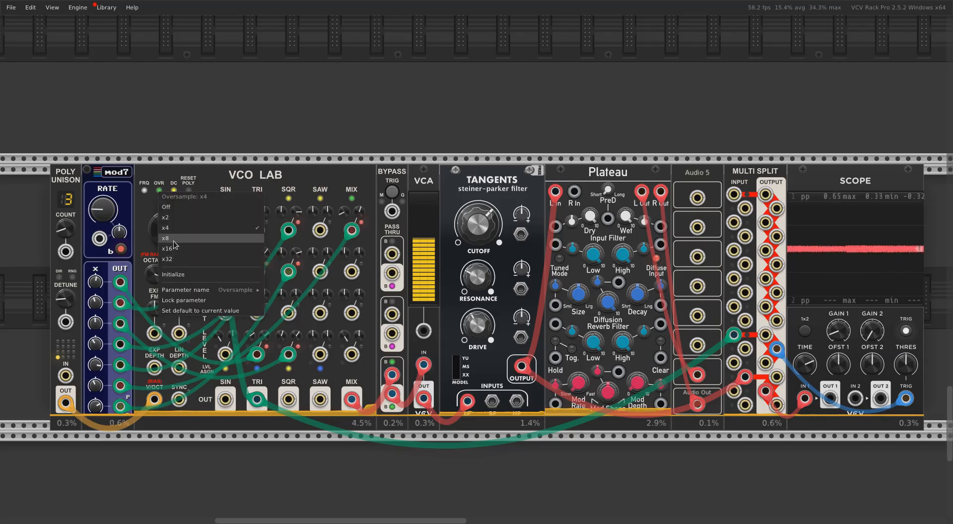
left_click(174, 238)
right_click(225, 273)
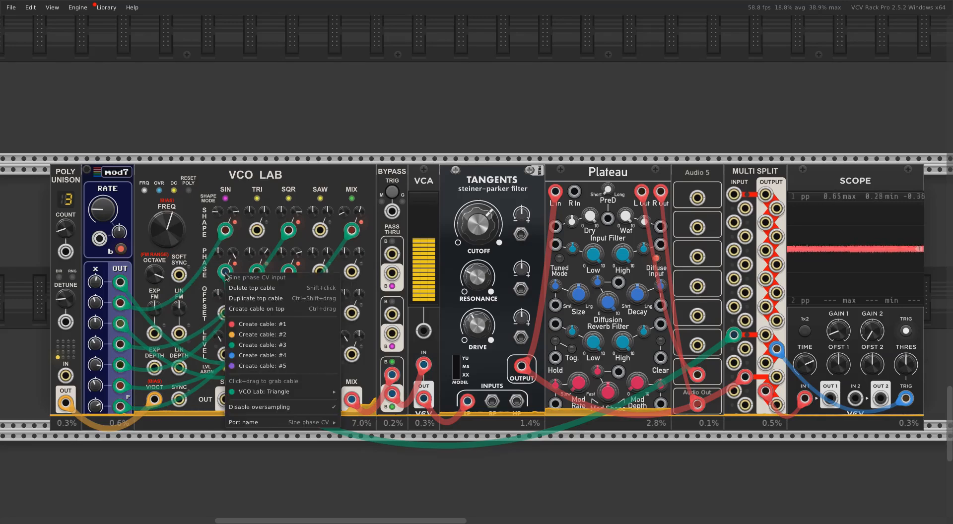
left_click(251, 406)
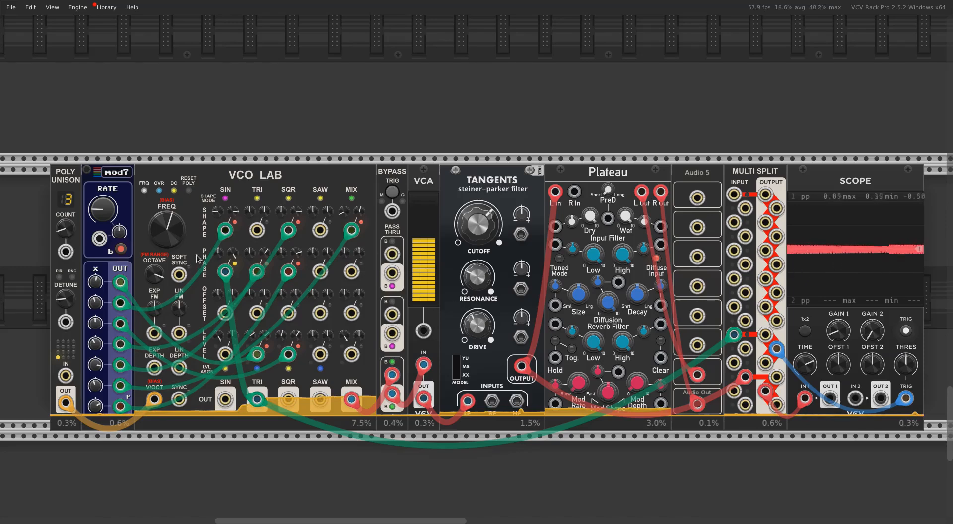
Lower VCO Lab's octave by several steps and set its oversampling to Off
mouse_move(174, 231)
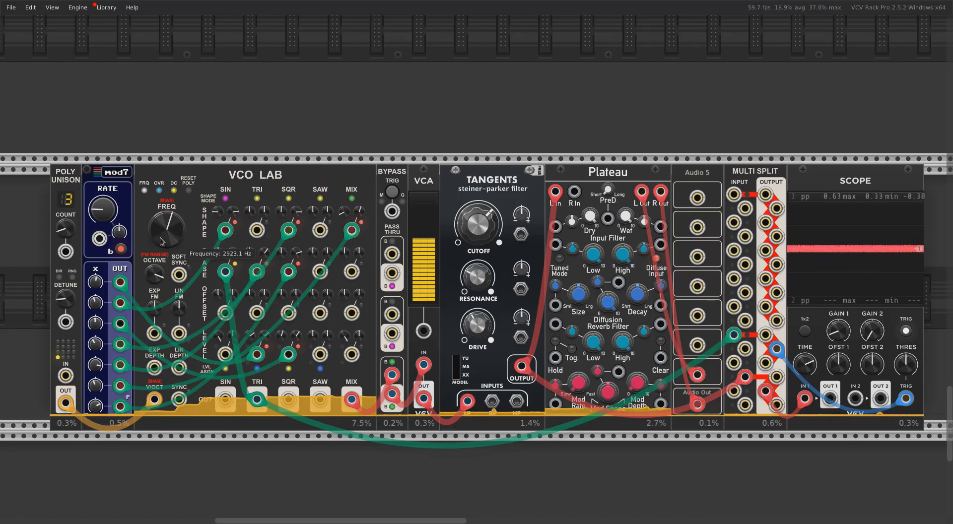
left_click_drag(154, 273, 155, 288)
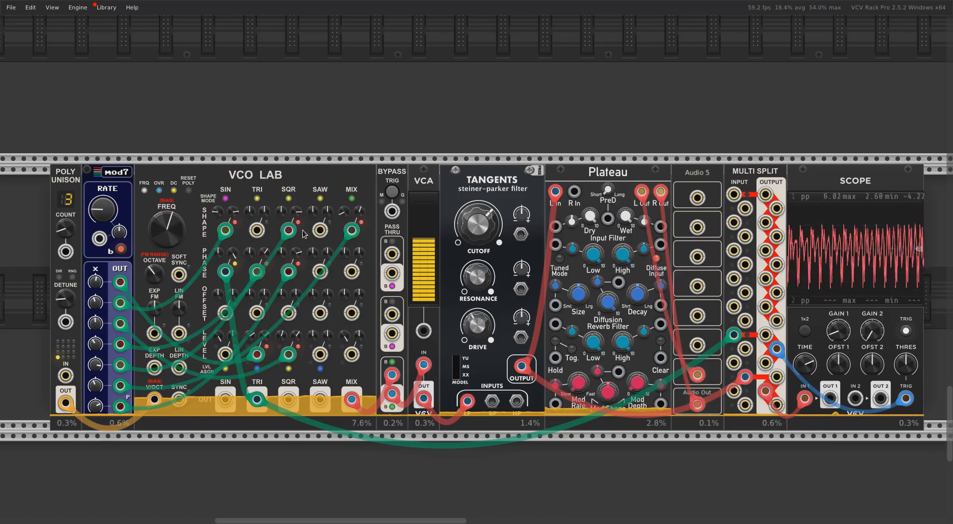
right_click(158, 191)
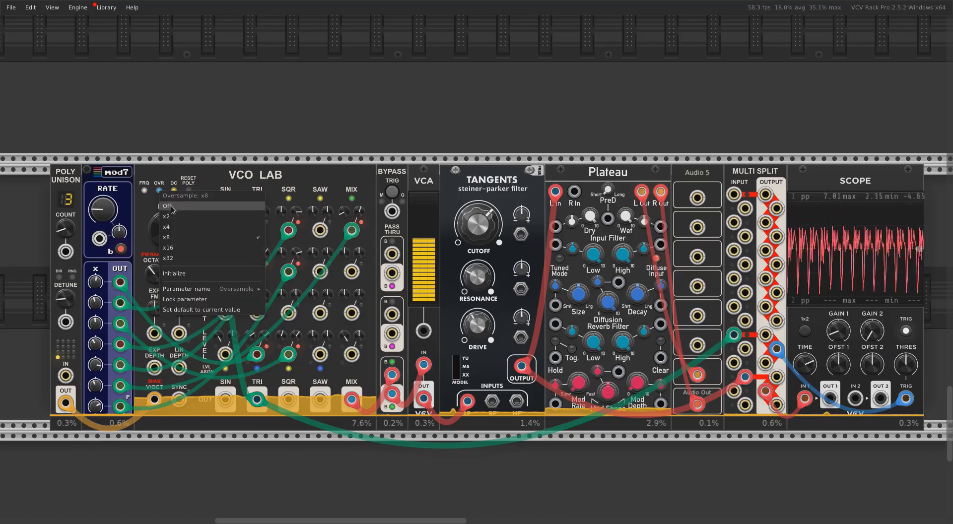
left_click(171, 207)
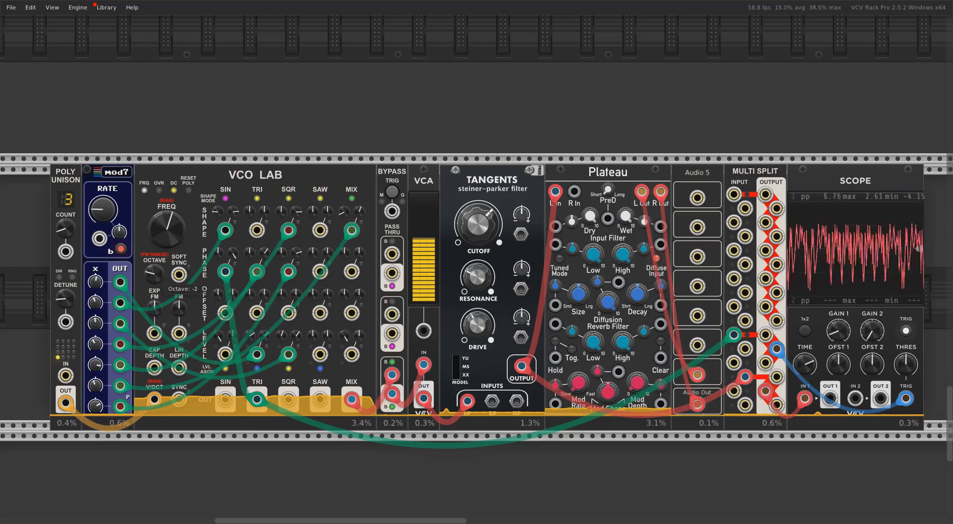
Bring VCO Lab's octave down further and set the VCA level to 0%
left_click_drag(153, 273, 154, 279)
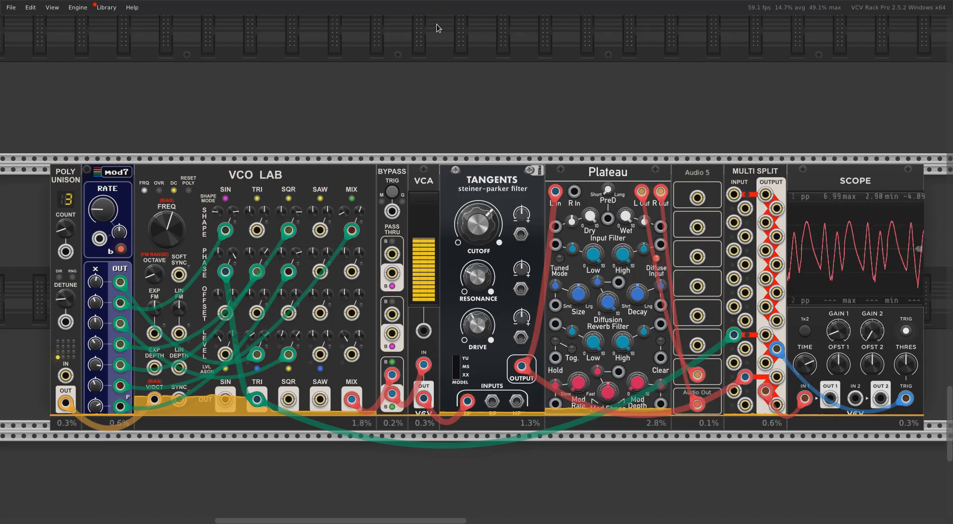
left_click_drag(425, 247, 425, 310)
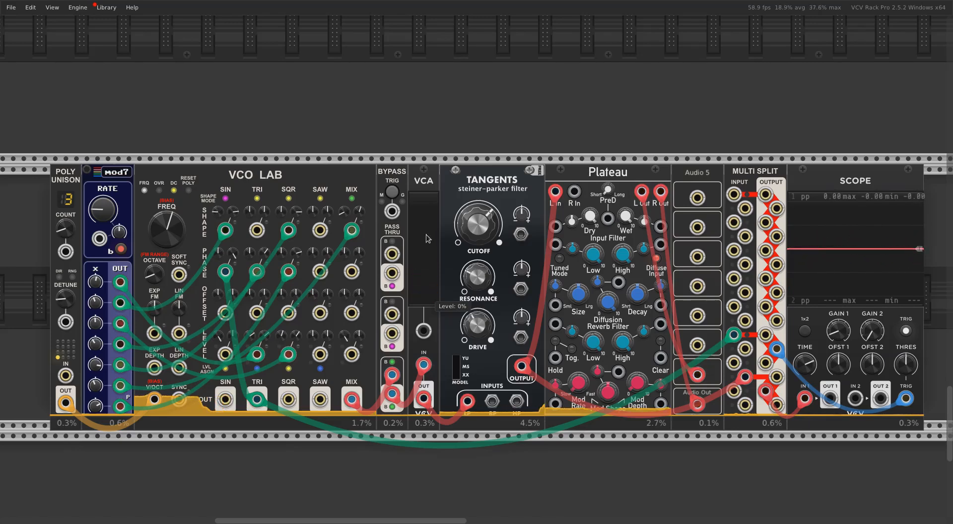